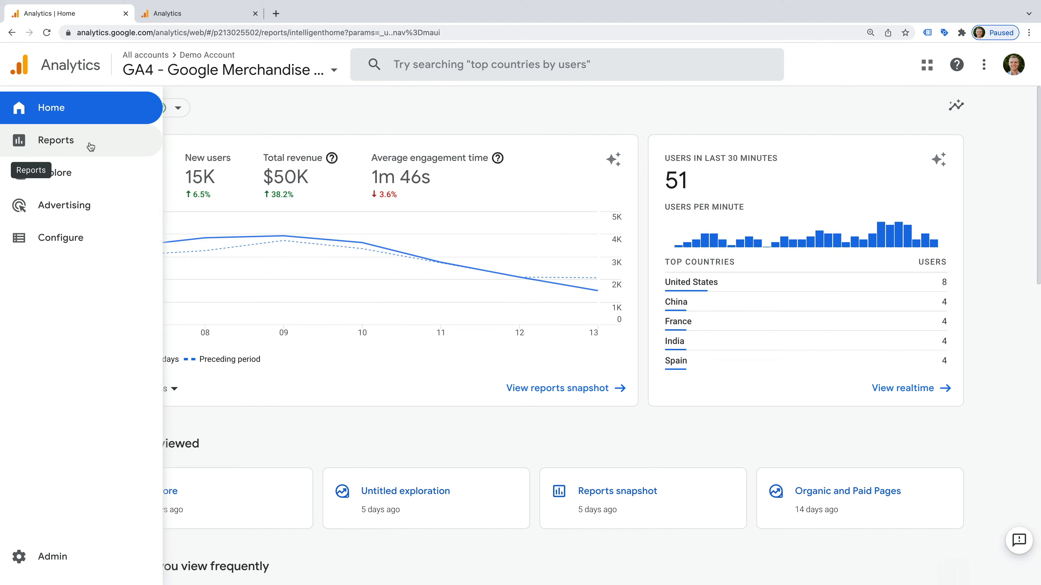
Step: Open the Reports snapshot and show the comparisons editor listing All Users
left_click(89, 141)
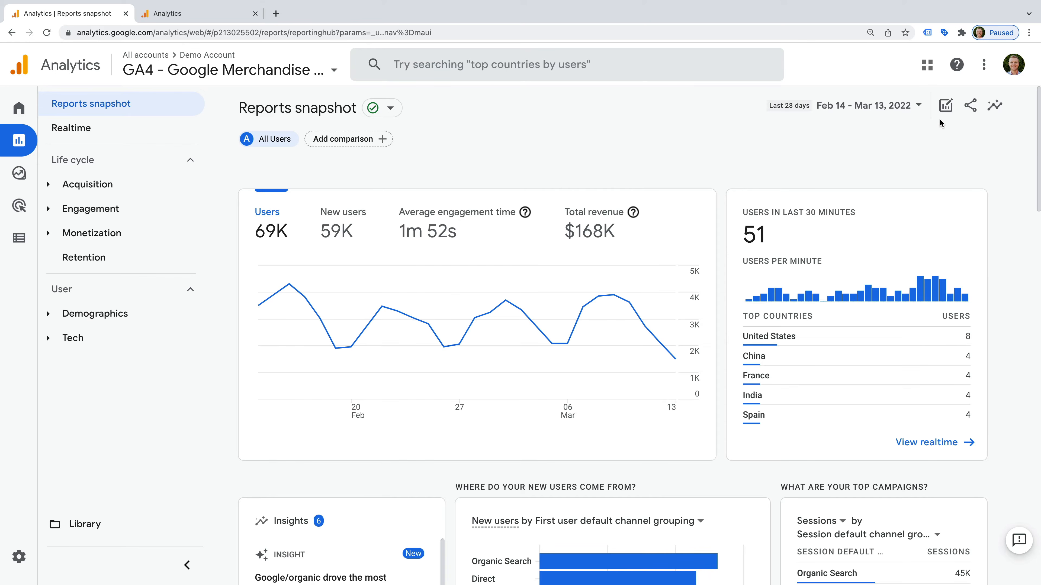
left_click(947, 108)
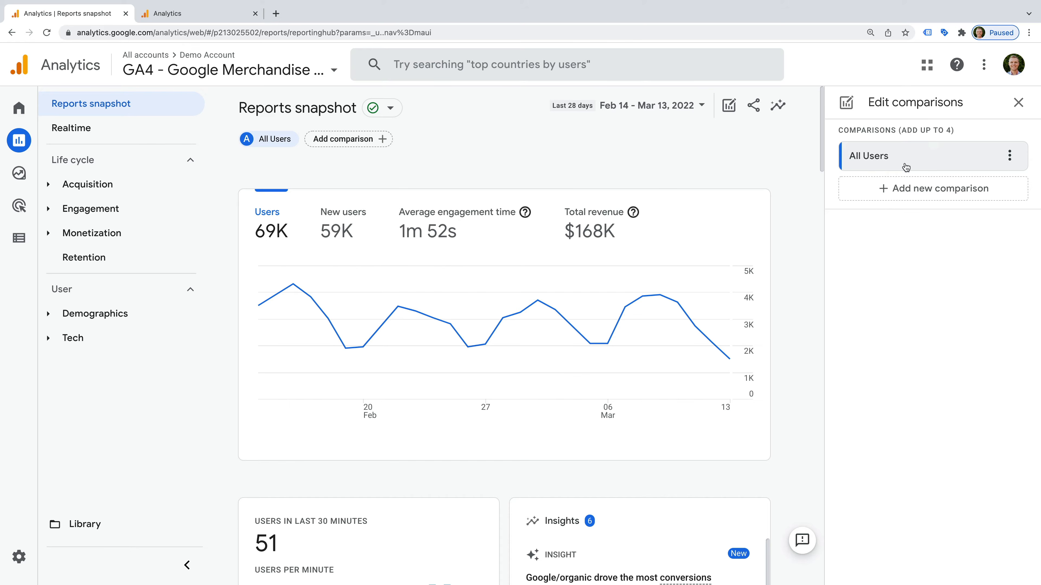
Step: Switch the All Users comparison to the Country dimension with only United States, and apply it
left_click(1011, 157)
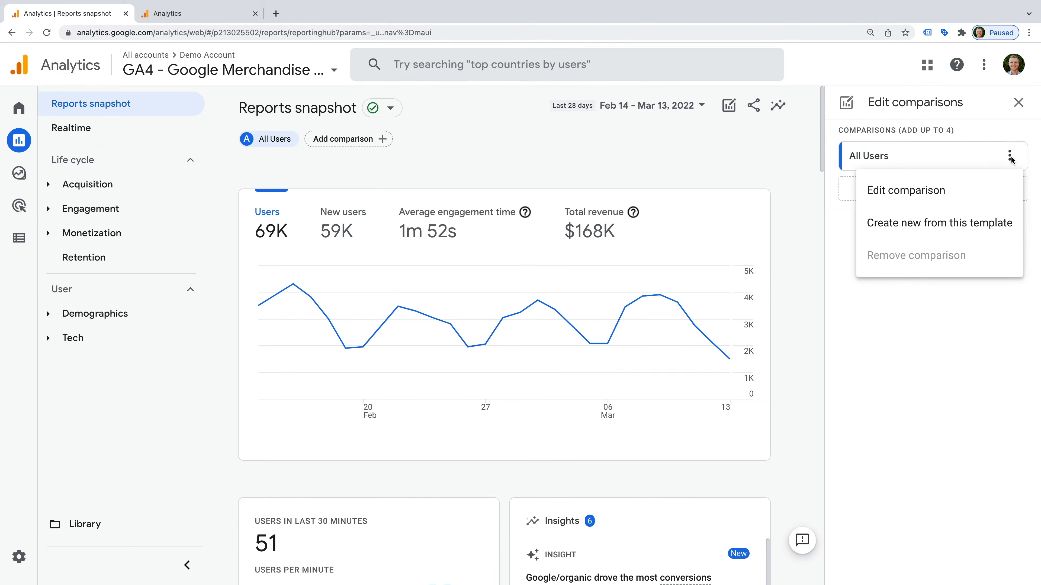
left_click(876, 190)
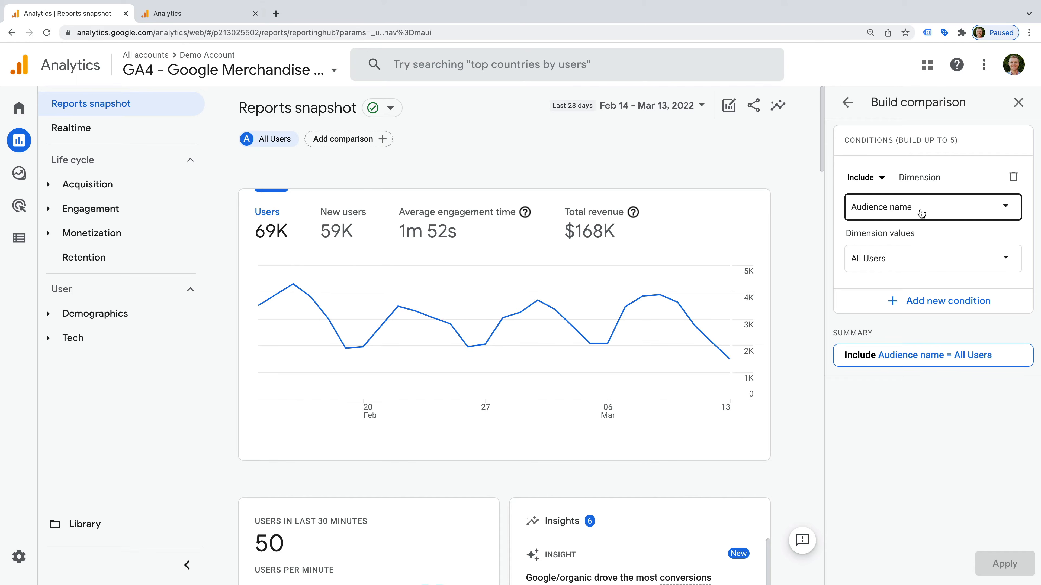
left_click(957, 214)
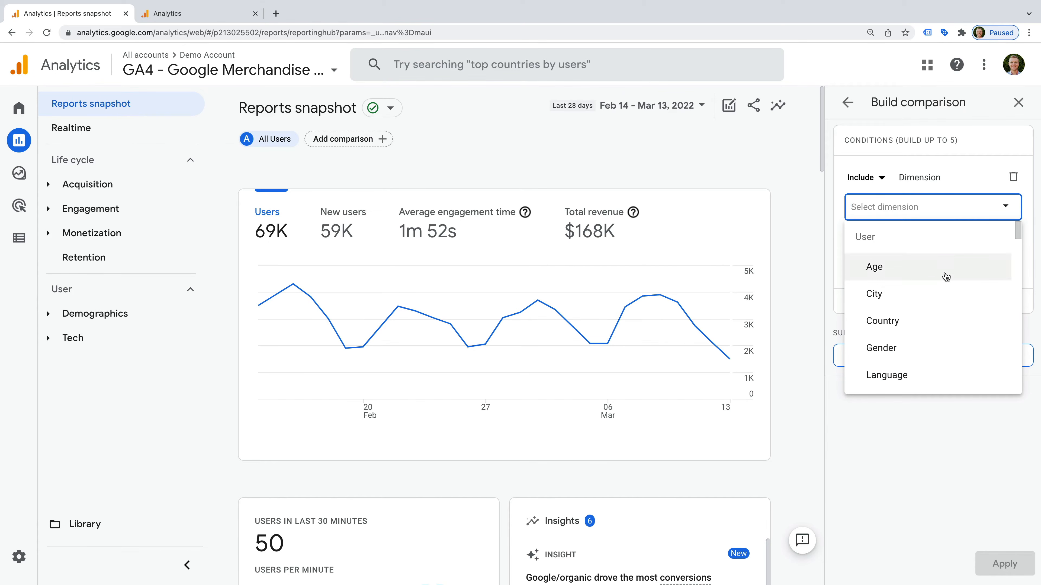
left_click(878, 330)
left_click(928, 266)
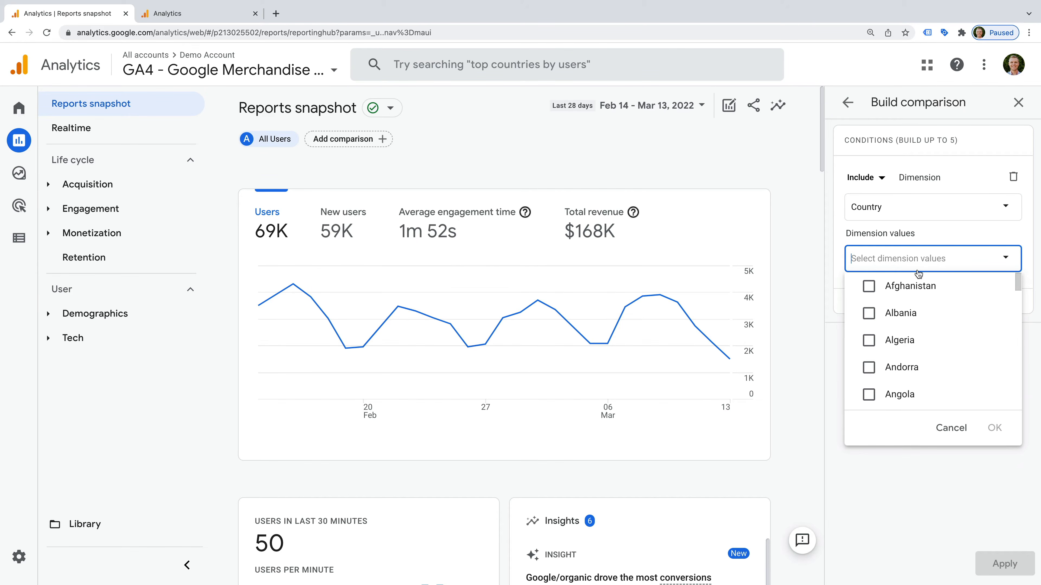
type("unite")
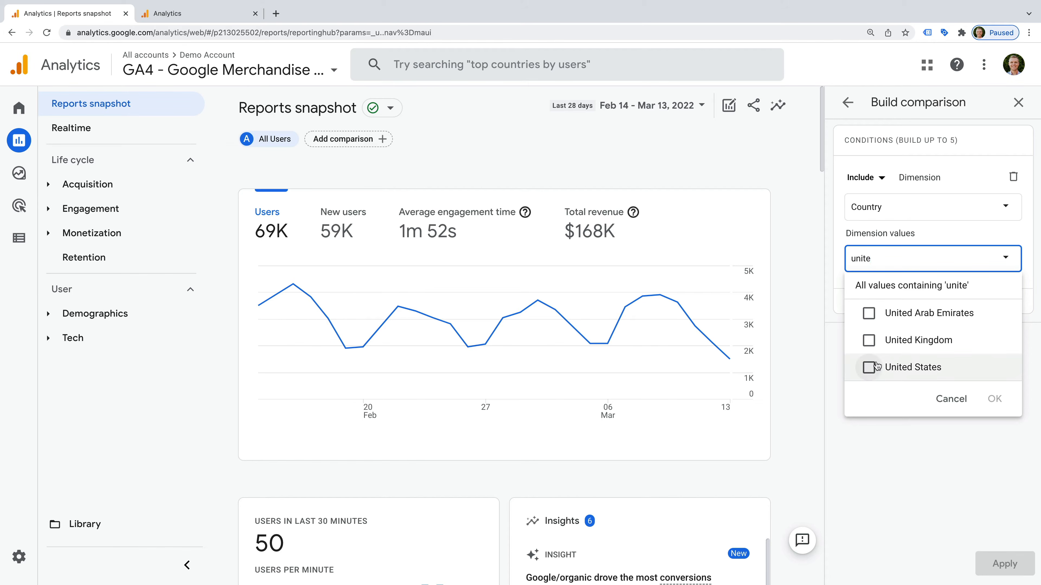
left_click(869, 367)
left_click(994, 399)
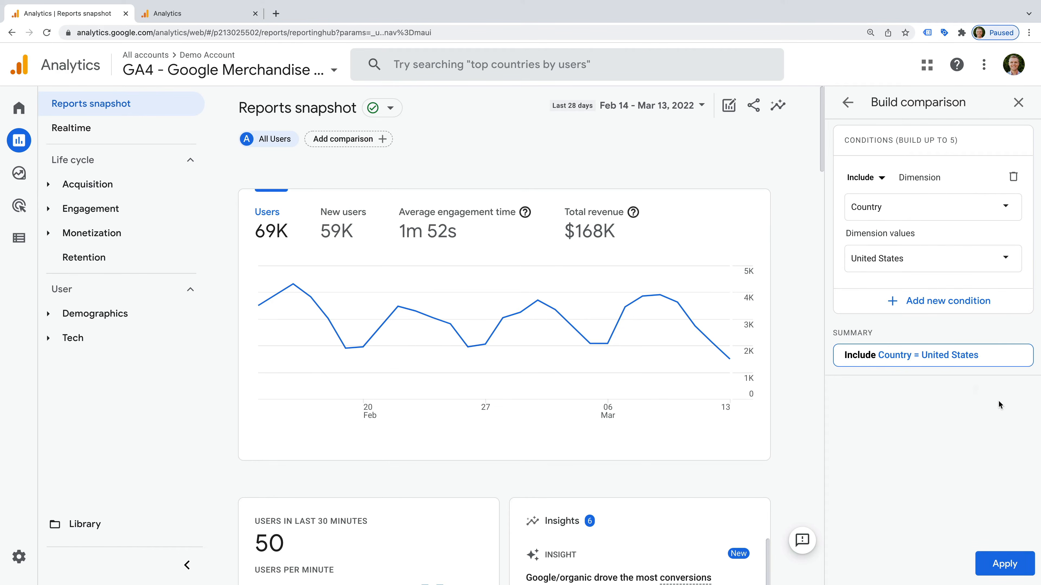
left_click(984, 559)
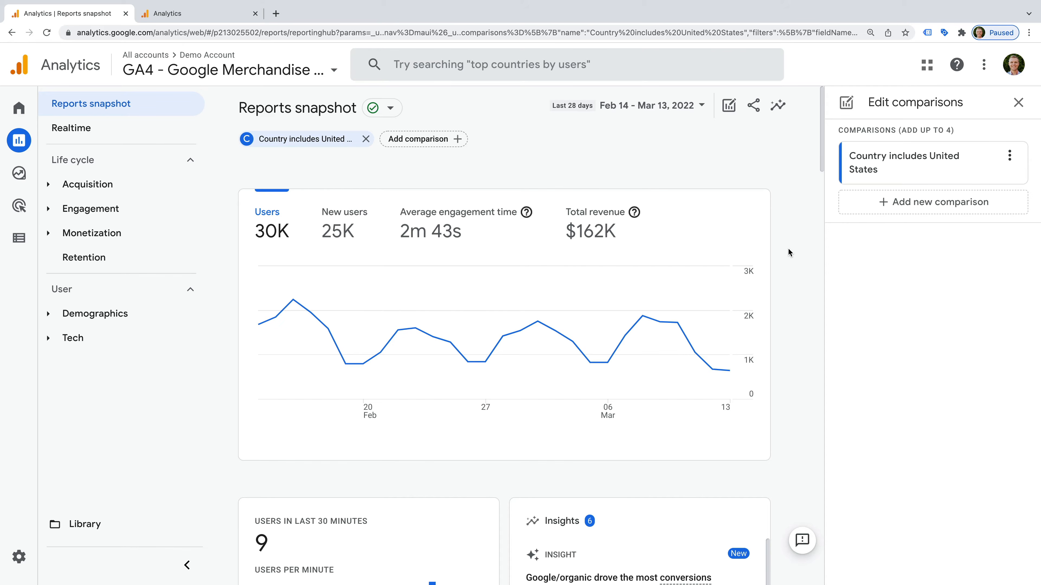
Step: Expand the Acquisition reports in the left navigation
left_click(132, 188)
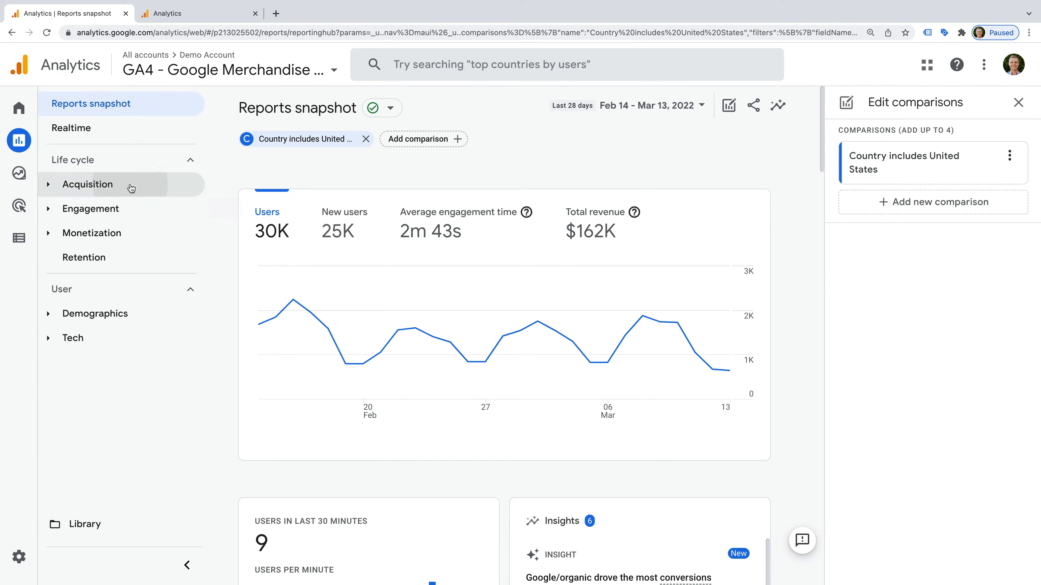
Step: Open the Traffic acquisition report with the United States comparison still applied
left_click(162, 279)
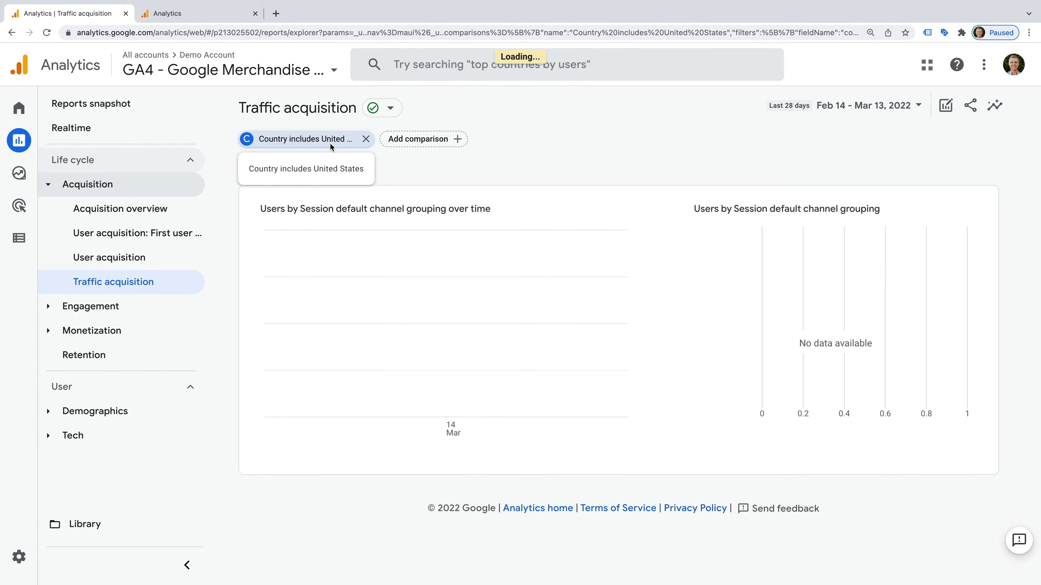
mouse_move(20, 177)
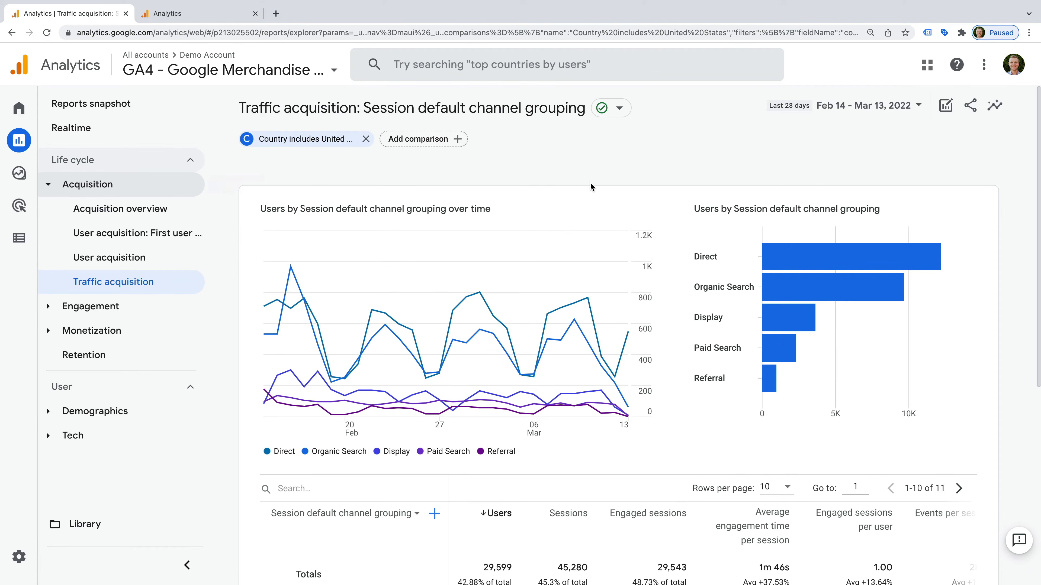
Step: Reopen the United States comparison for editing and show its dimension list
left_click(945, 107)
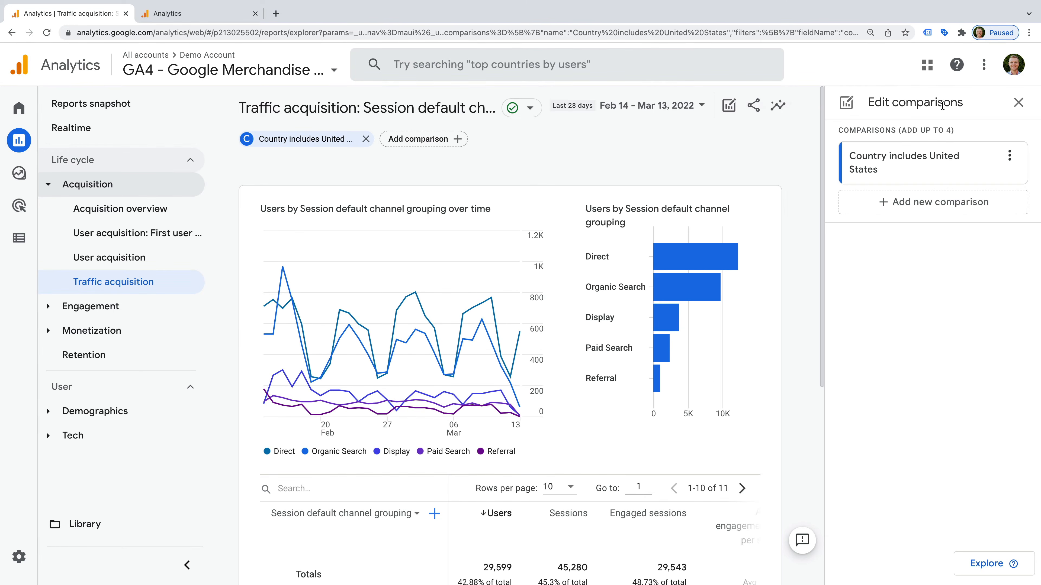
left_click(1009, 155)
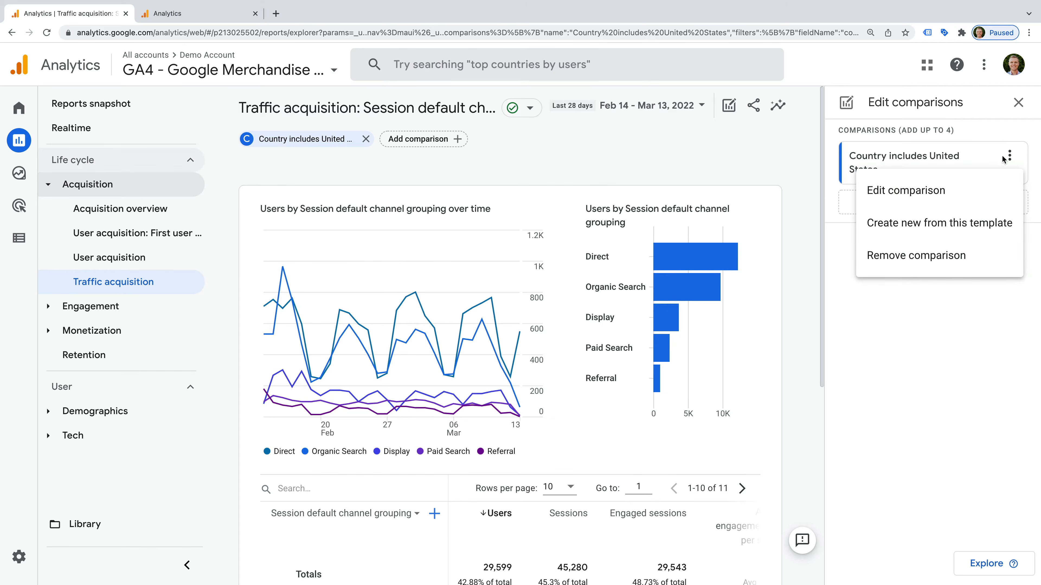
left_click(962, 194)
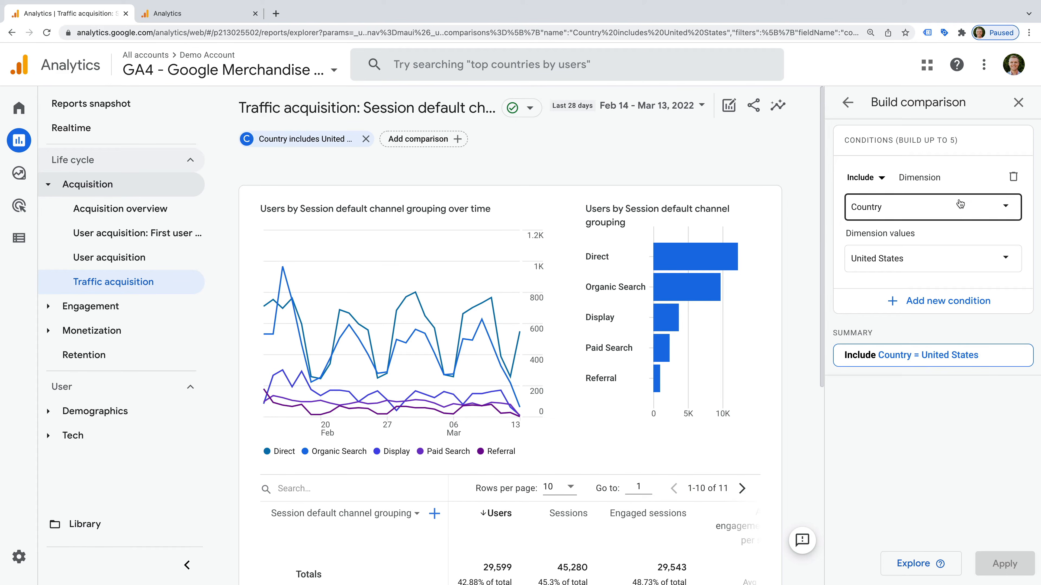
left_click(956, 210)
Step: Browse the full dimension list without choosing one, then expand the Engagement reports
scroll(938, 282, "down", 2)
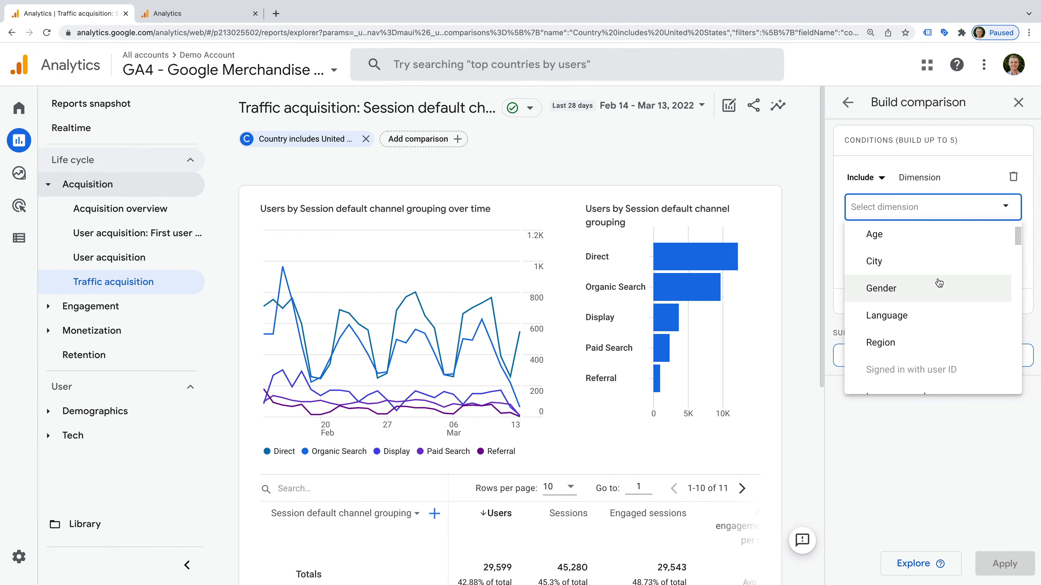
scroll(939, 281, "down", 3)
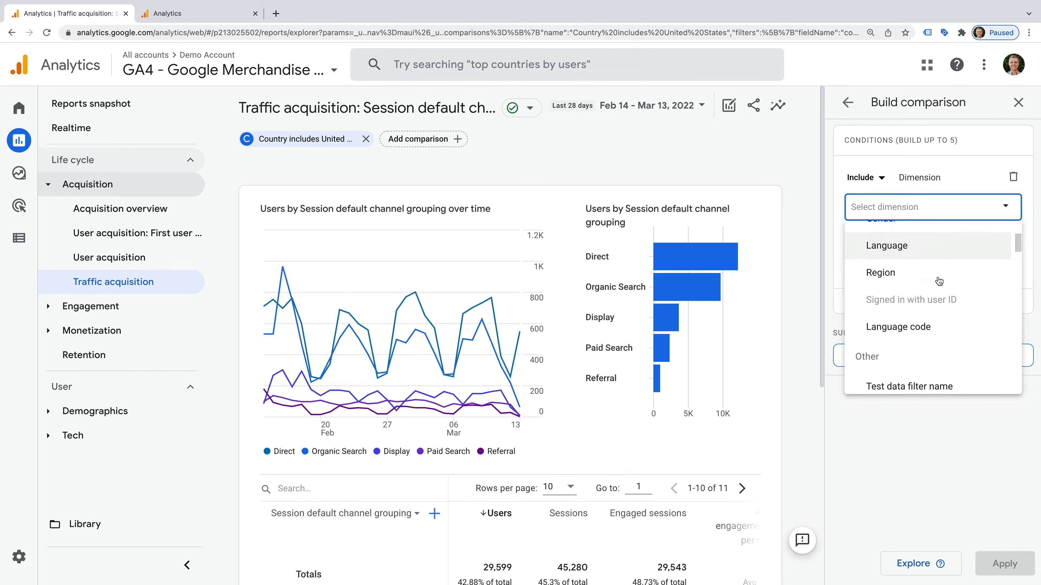
scroll(937, 276, "down", 3)
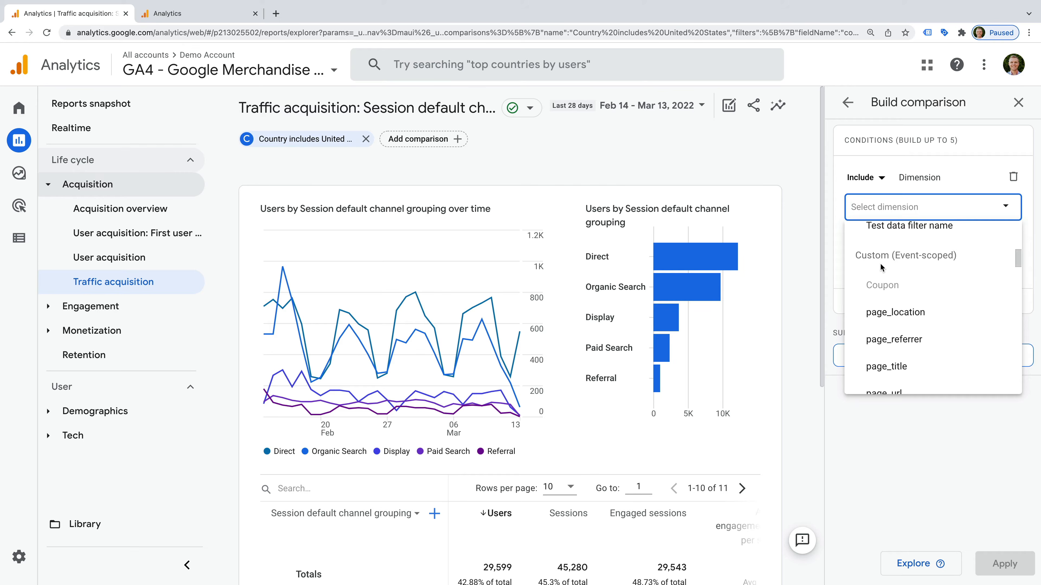
scroll(922, 273, "down", 5)
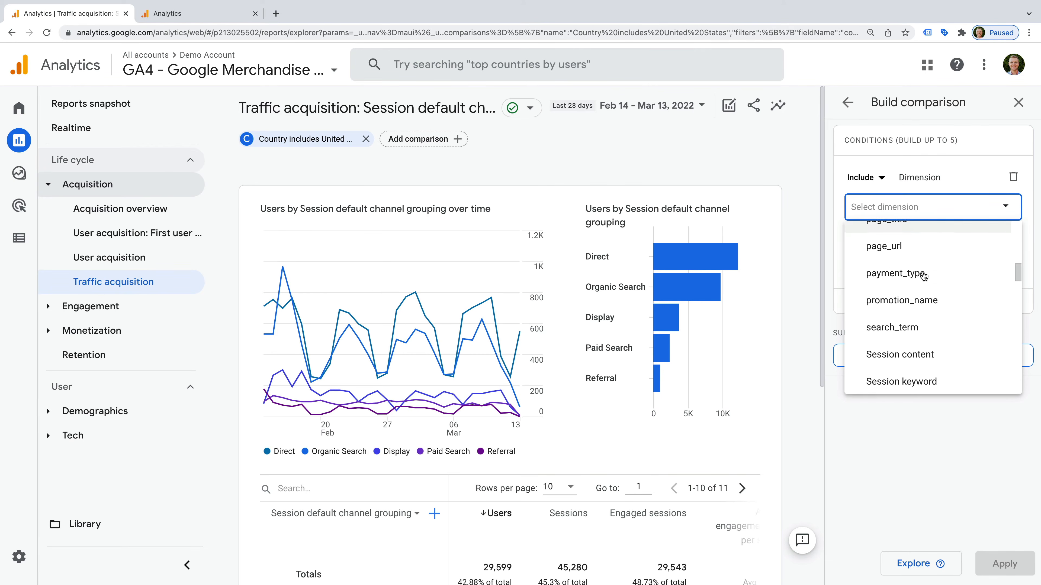
scroll(924, 276, "down", 4)
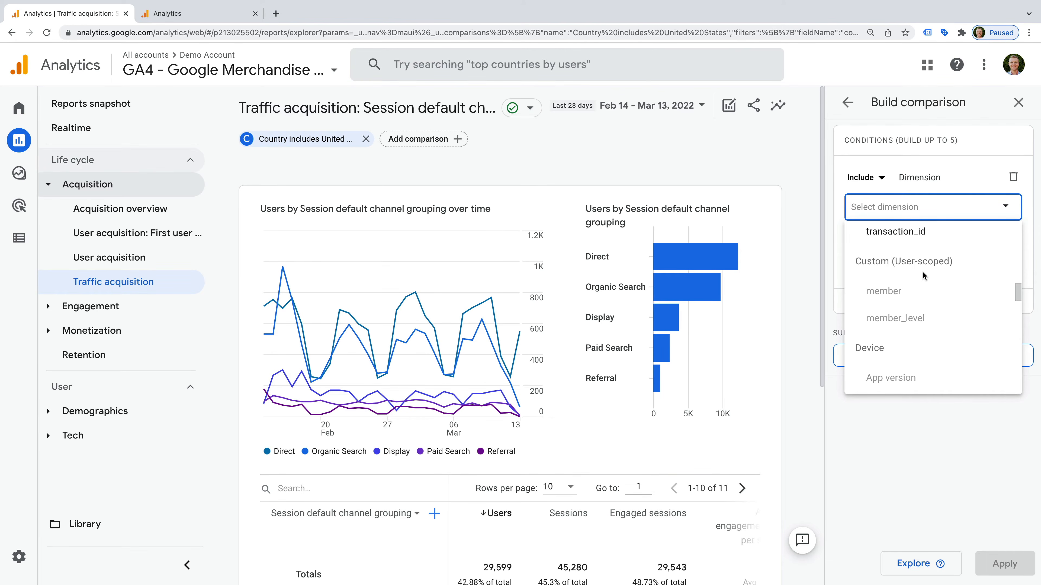
scroll(923, 271, "down", 3)
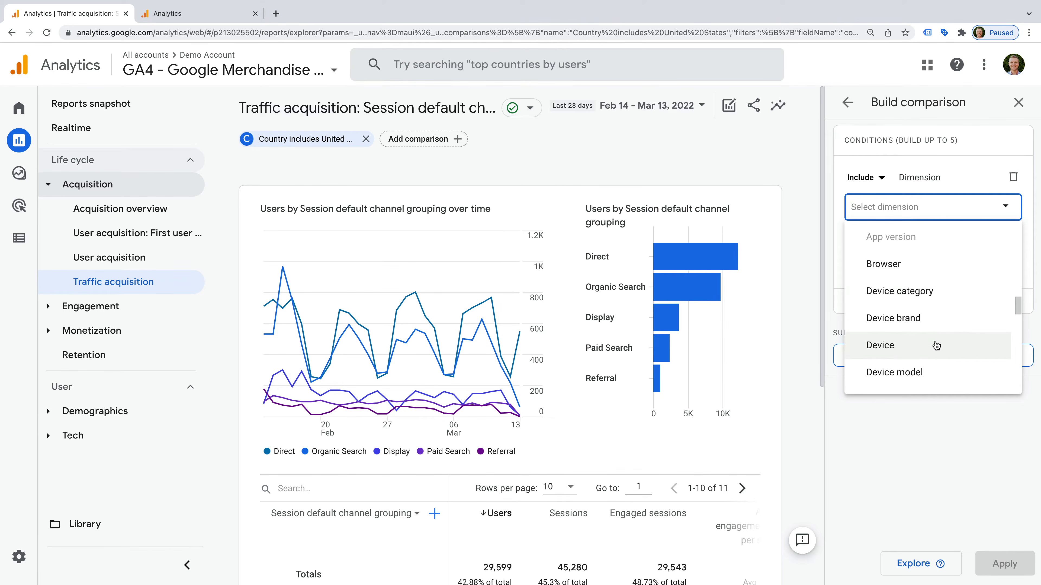
scroll(936, 345, "down", 1)
scroll(936, 346, "down", 7)
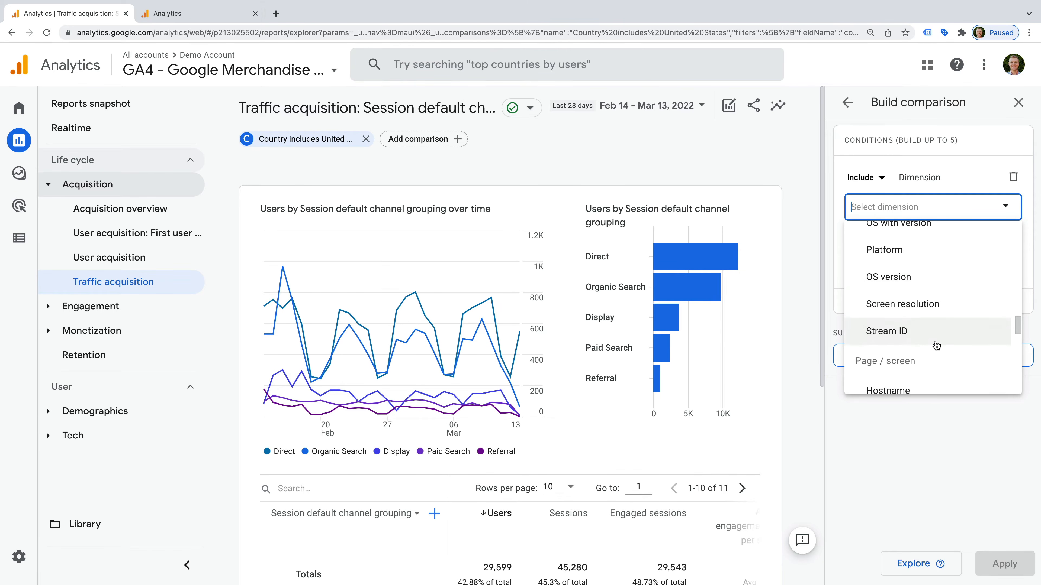
scroll(936, 345, "down", 1)
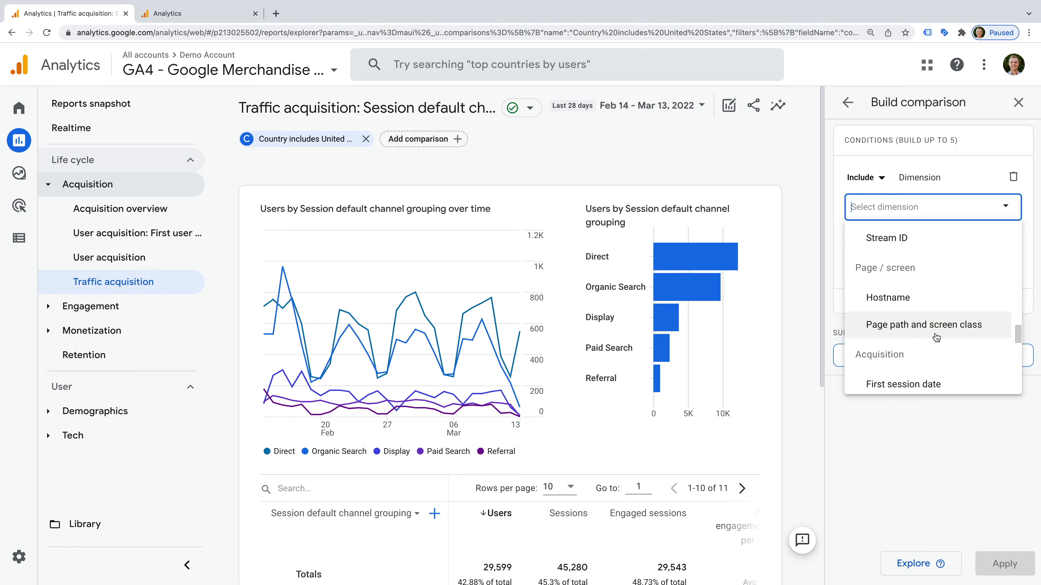
scroll(936, 337, "down", 3)
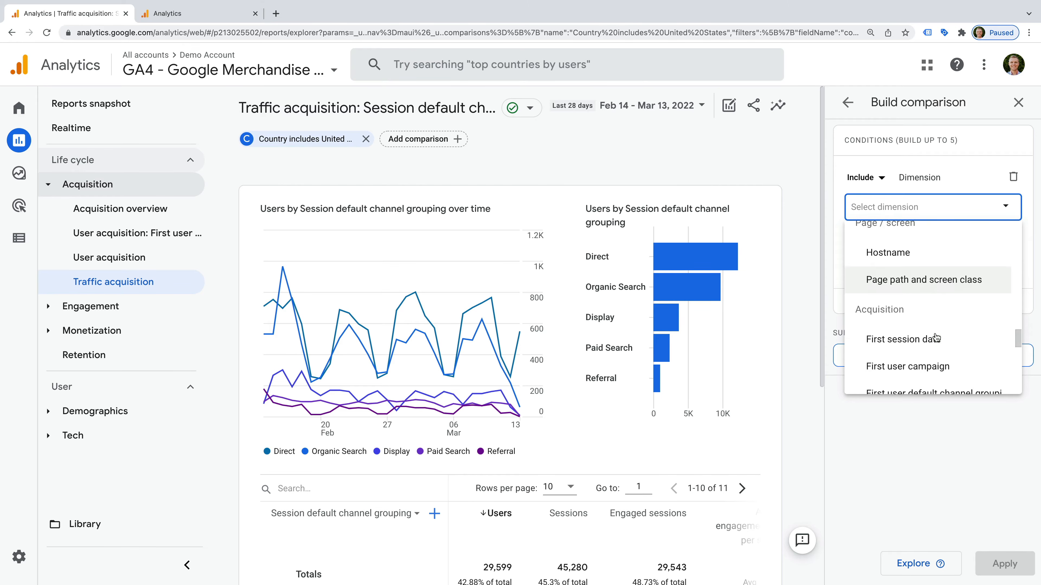
scroll(936, 337, "down", 5)
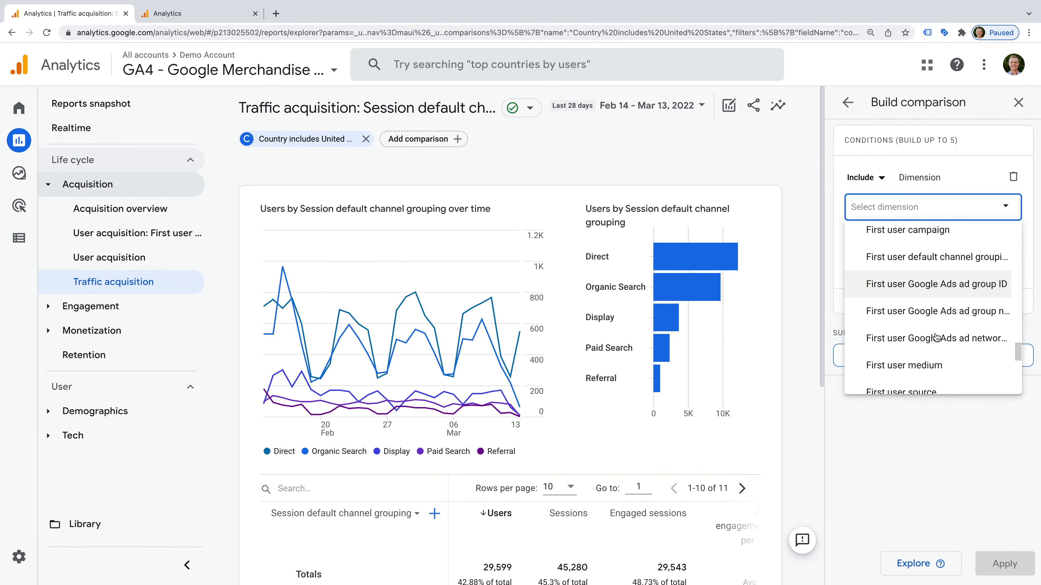
scroll(936, 337, "down", 5)
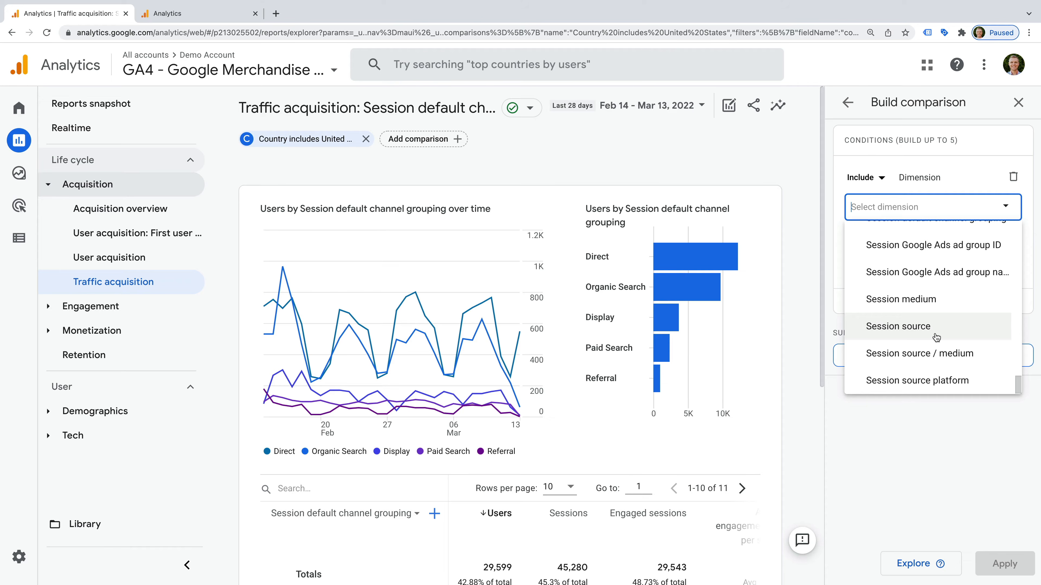
left_click(132, 312)
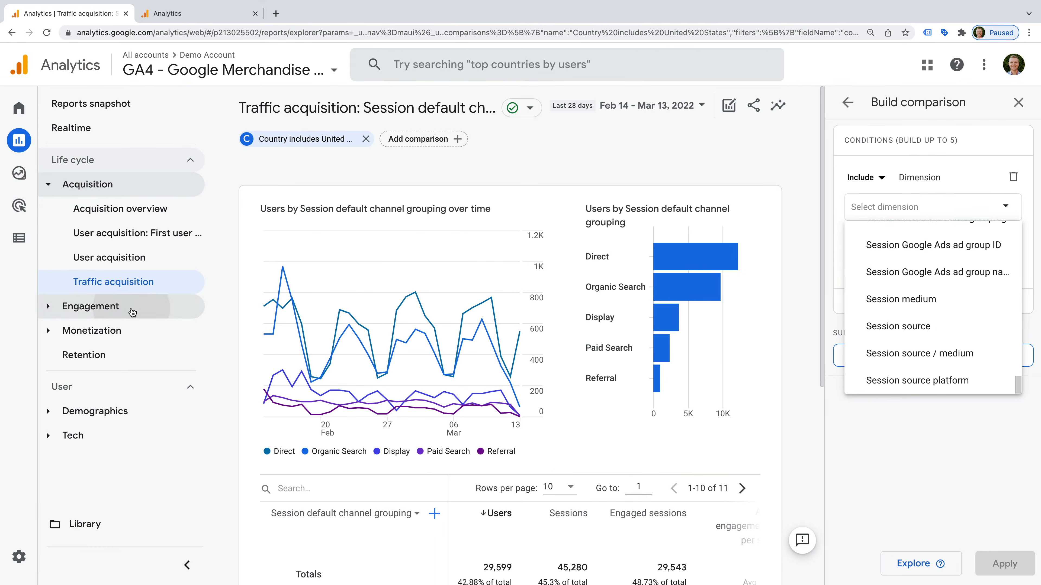
left_click(172, 406)
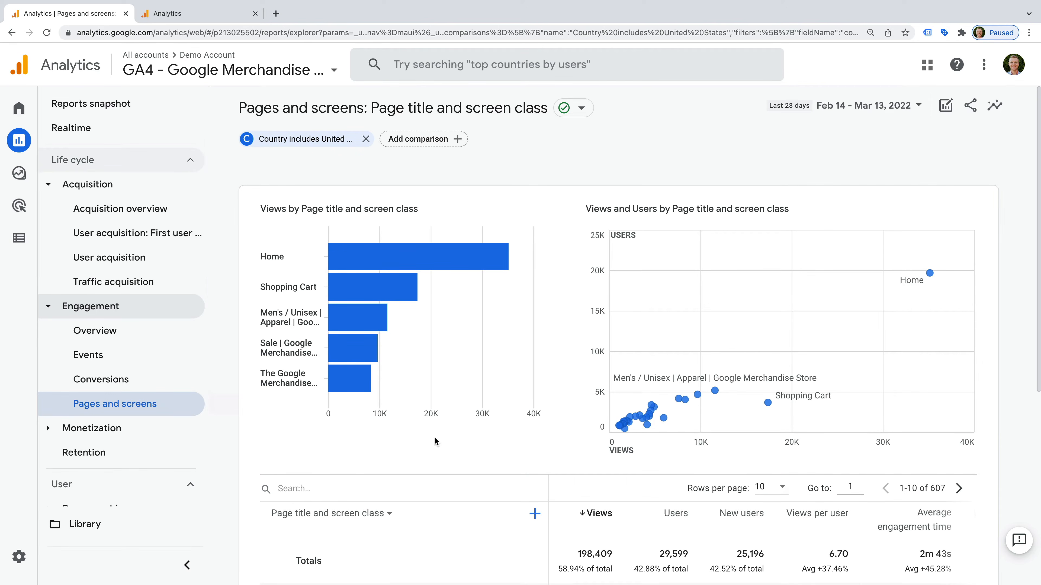
scroll(543, 448, "down", 1)
scroll(543, 448, "down", 5)
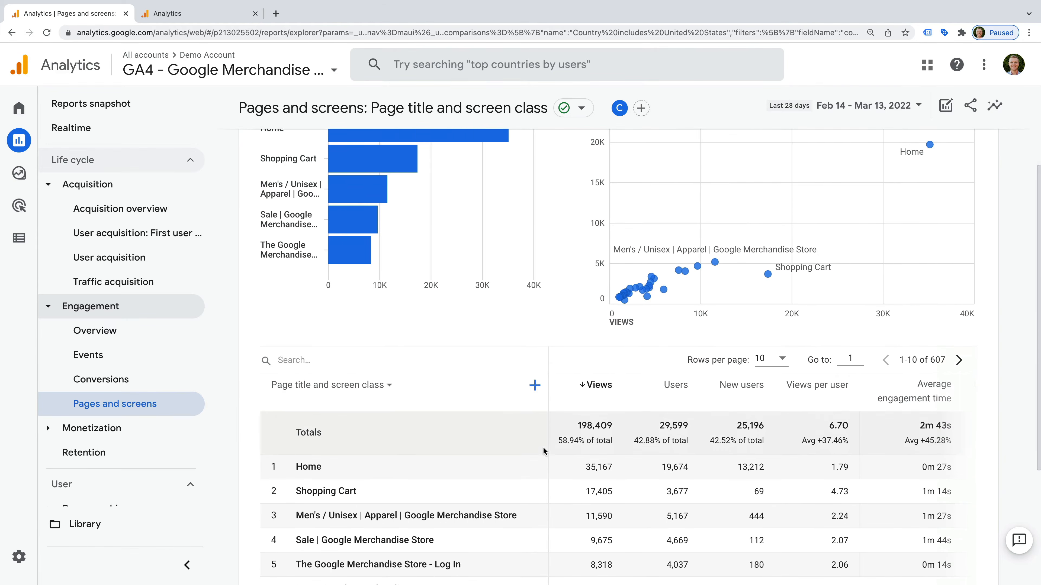
scroll(542, 448, "down", 1)
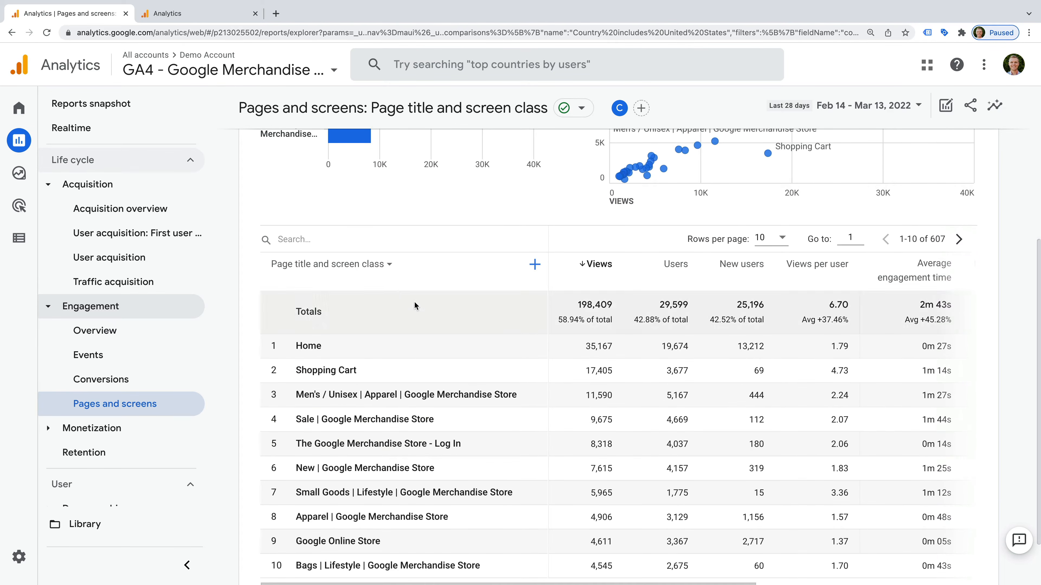
left_click(357, 265)
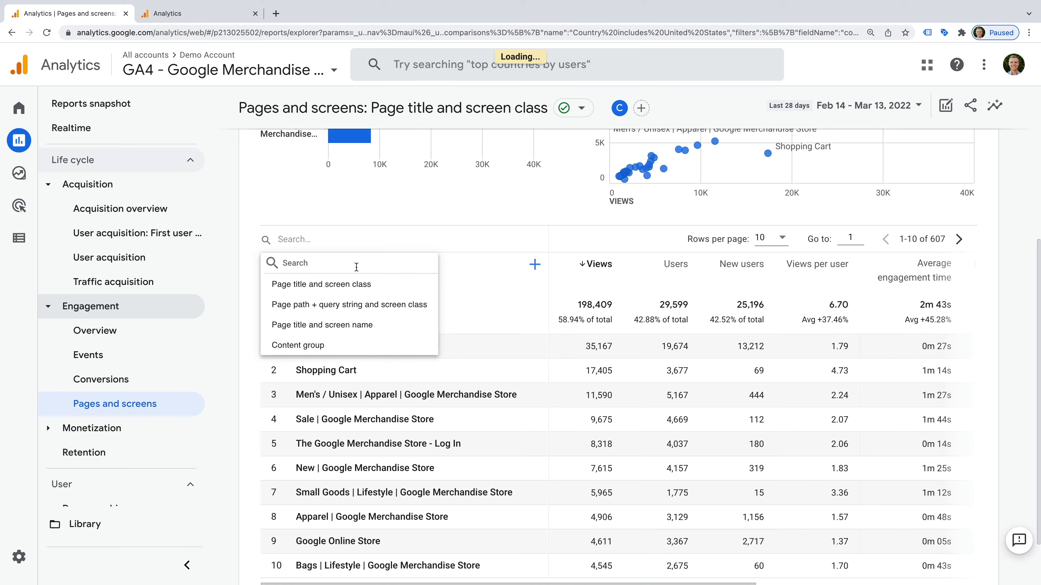
left_click(360, 305)
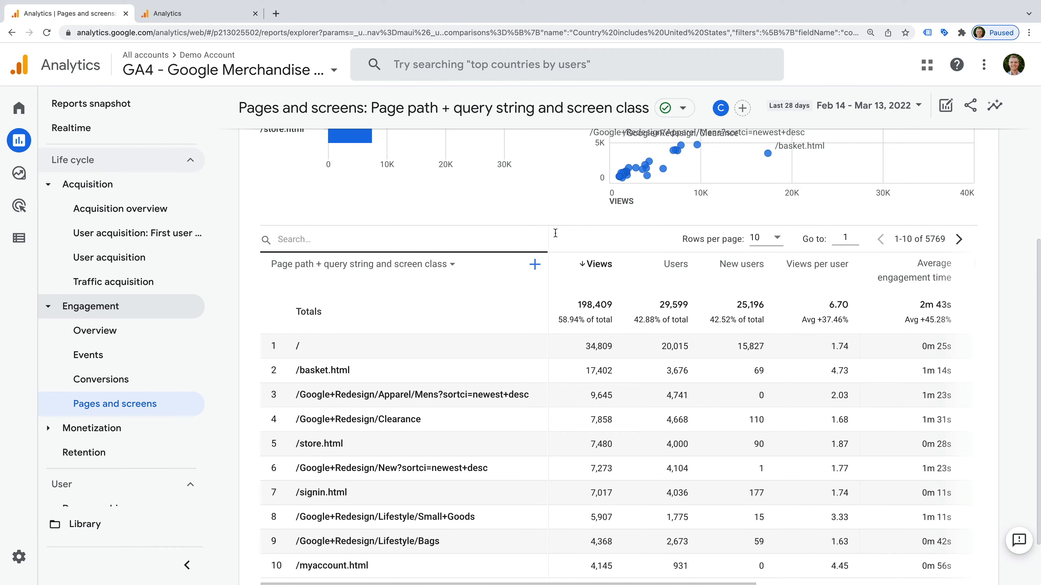
Step: Search the page path table for 'Lifestyle', then go to the Explorations page
left_click(316, 240)
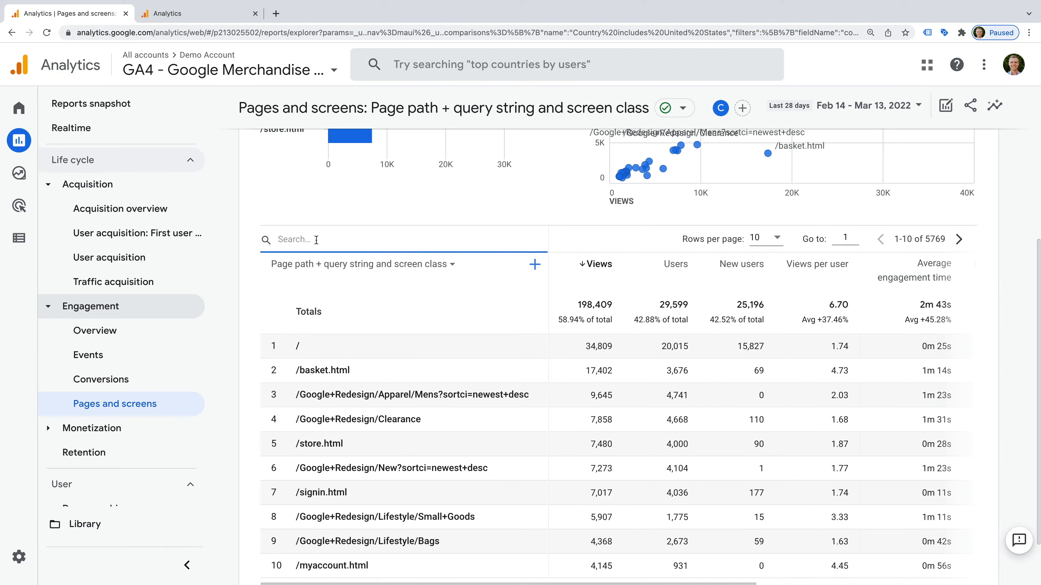
type("Lifestyle")
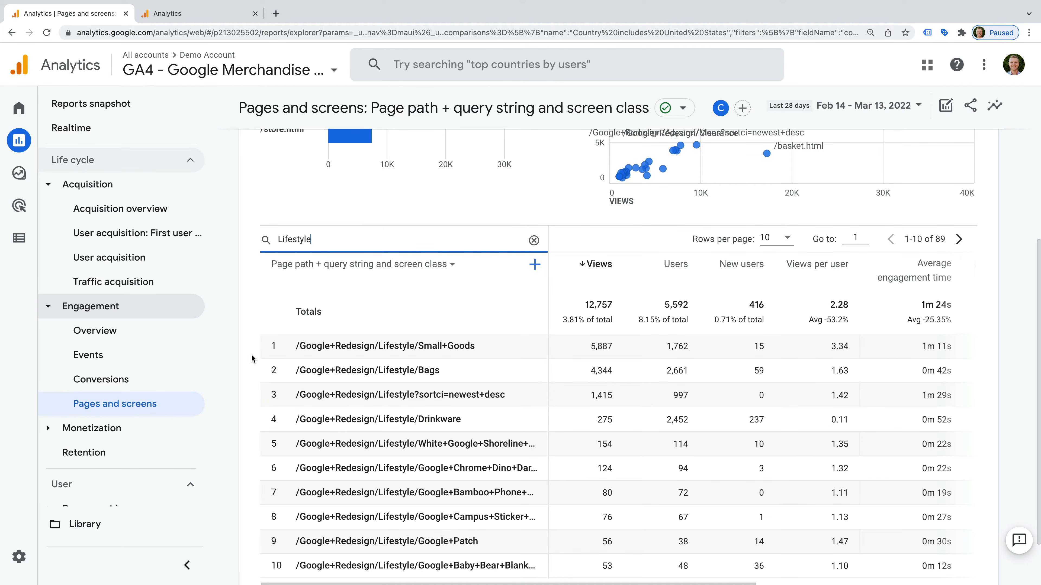
mouse_move(36, 180)
left_click(75, 181)
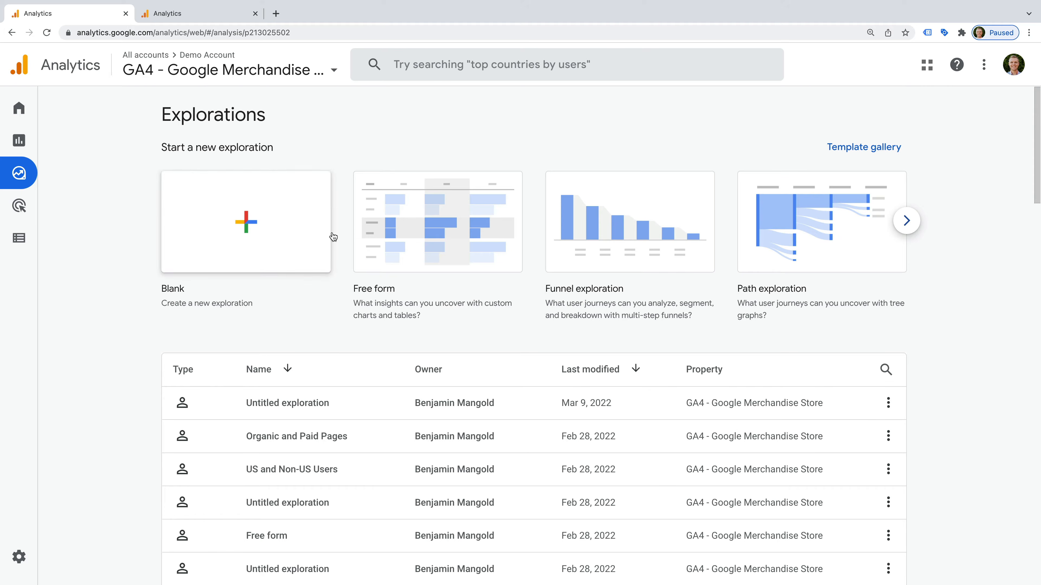
Step: Create a Free form exploration of active users by city and device category
left_click(397, 244)
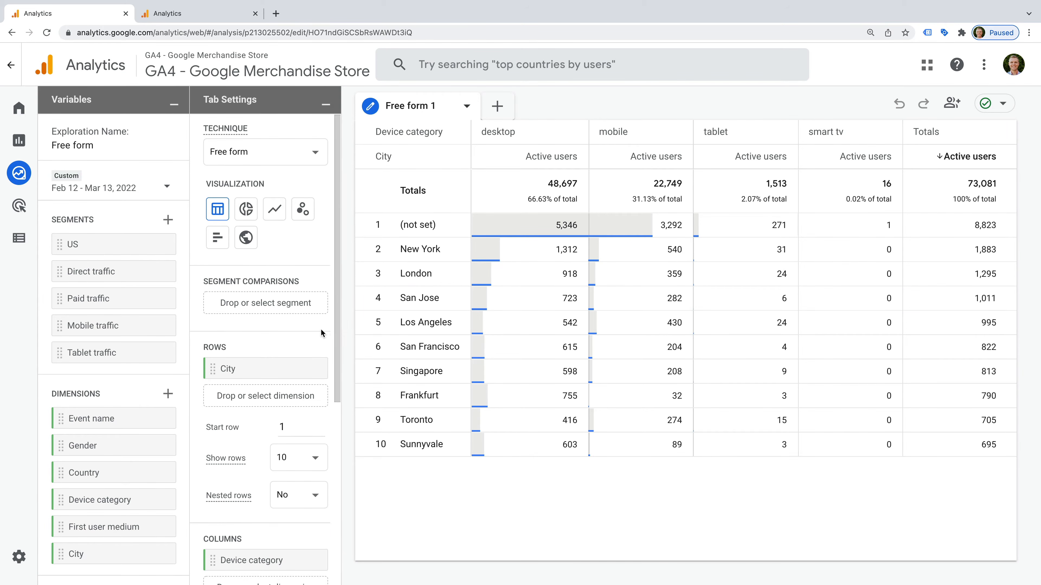
Step: Replace City with Country as the exploration's row dimension
scroll(319, 329, "down", 2)
left_click_drag(86, 474, 261, 318)
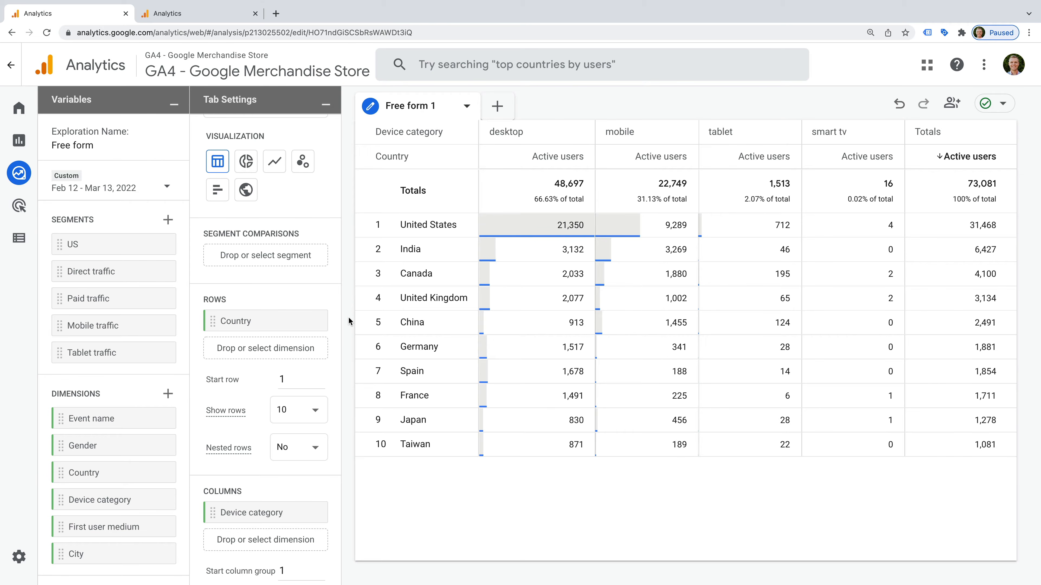
scroll(323, 314, "down", 4)
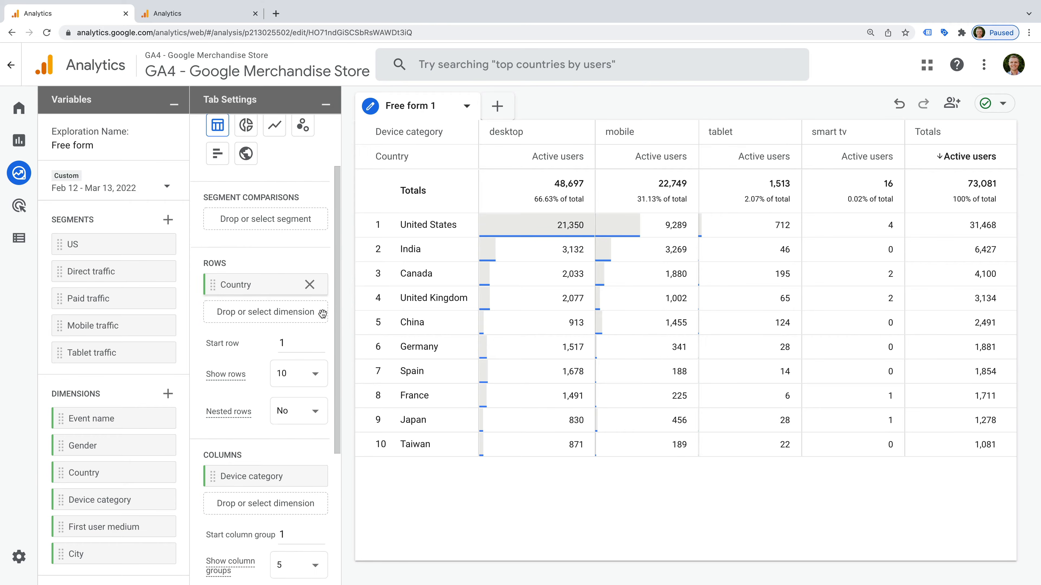
scroll(322, 312, "down", 2)
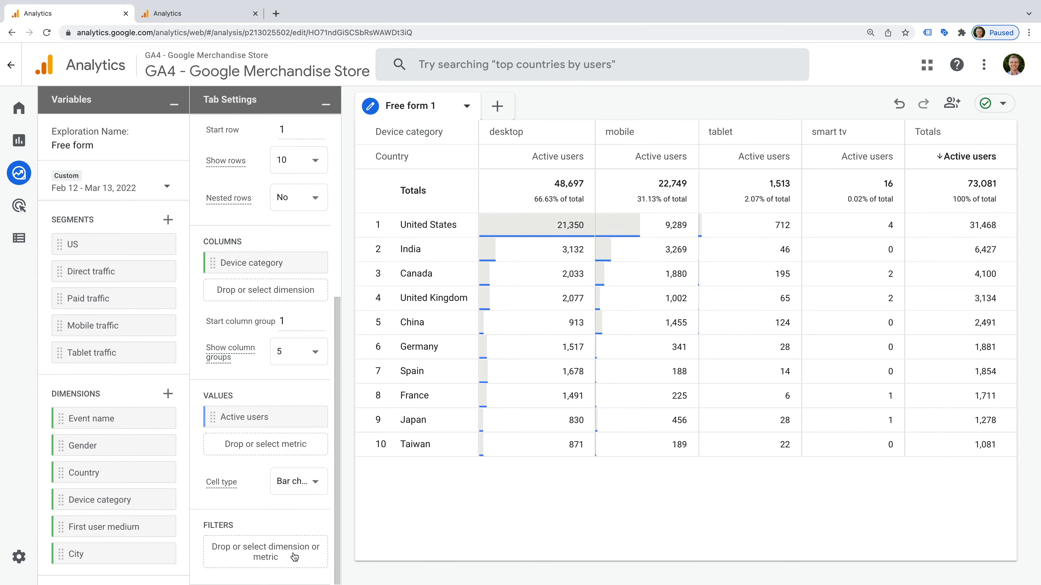
Step: Filter to Country exactly matches United States and remove the Device category columns
left_click(294, 554)
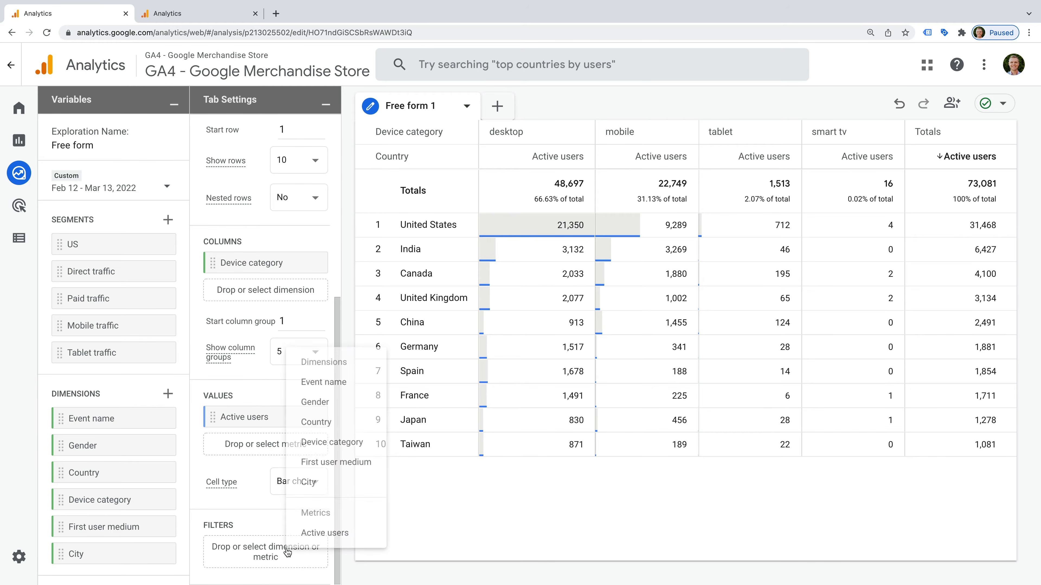
left_click(346, 412)
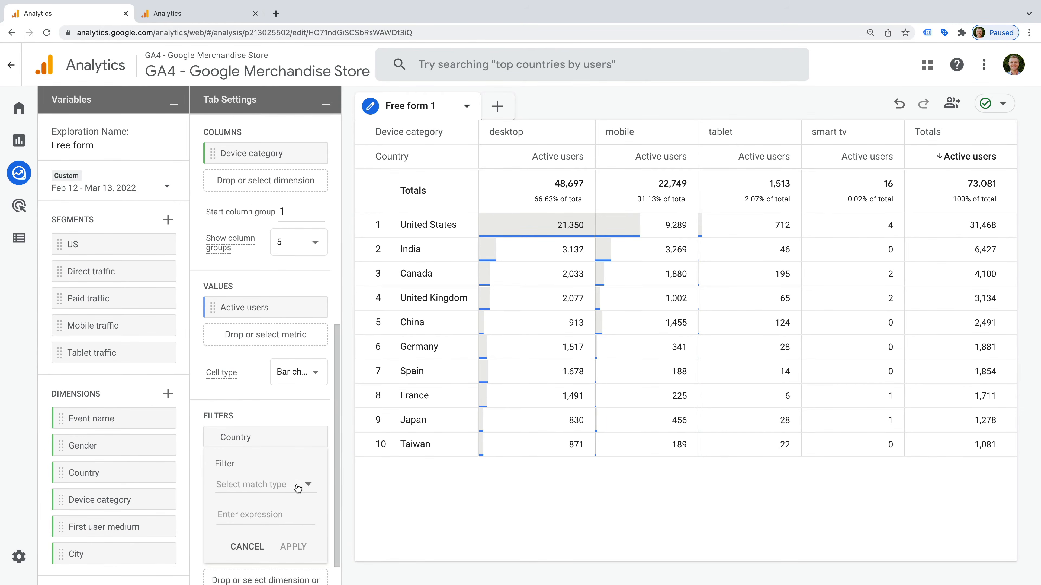
left_click(298, 488)
left_click(267, 426)
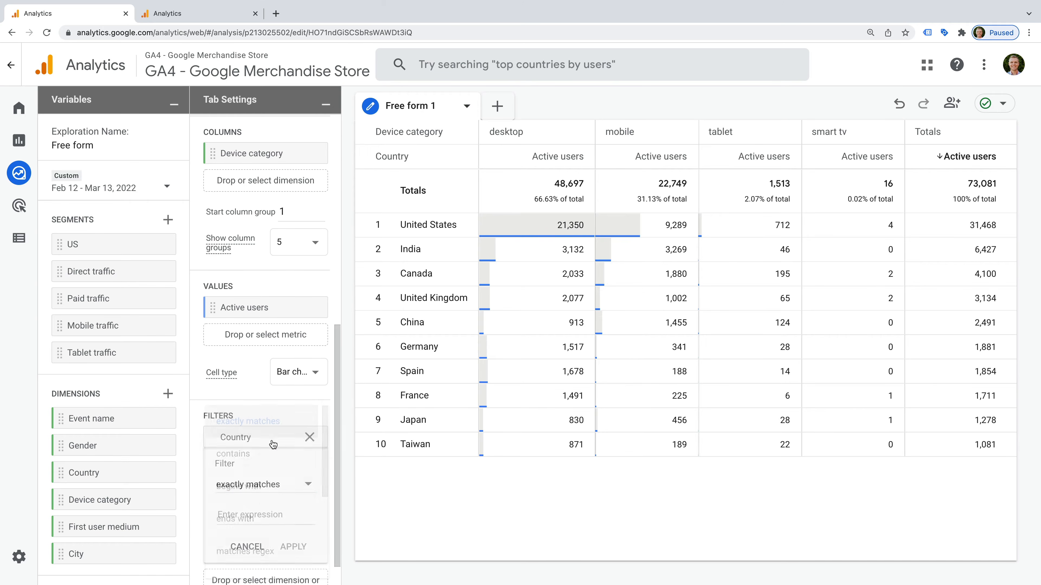
left_click(284, 515)
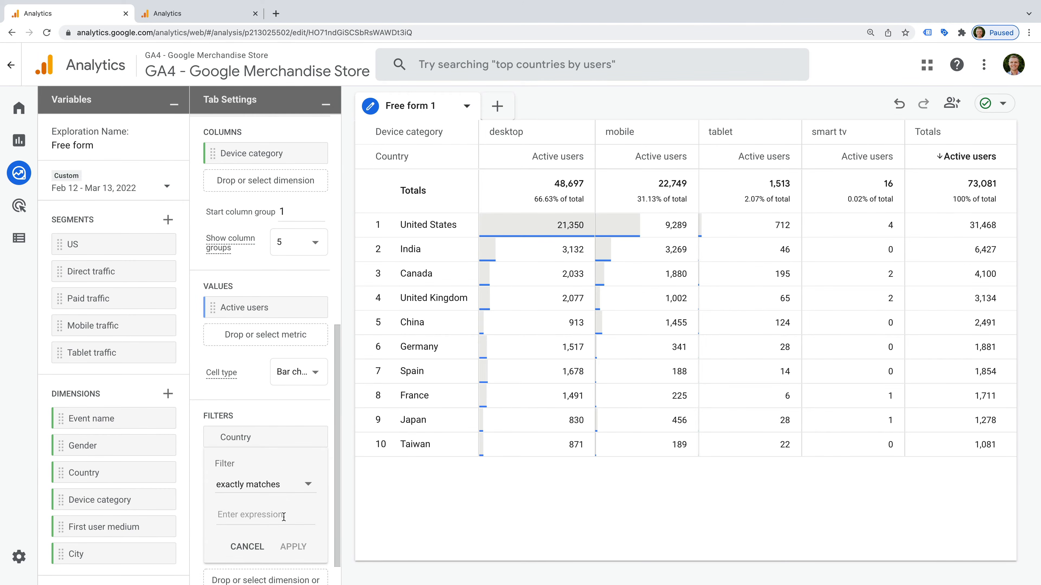
type("United")
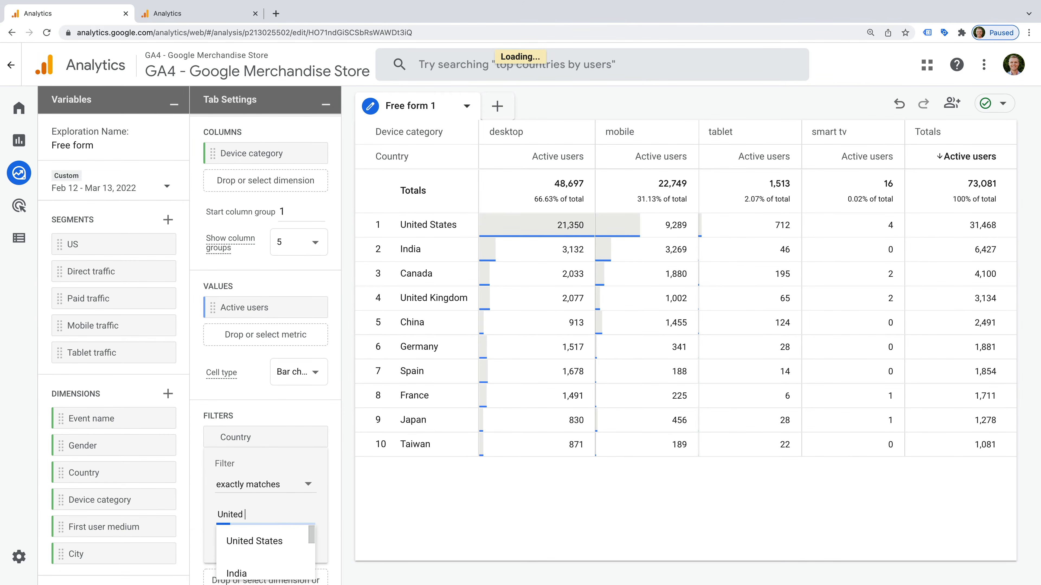
left_click(304, 542)
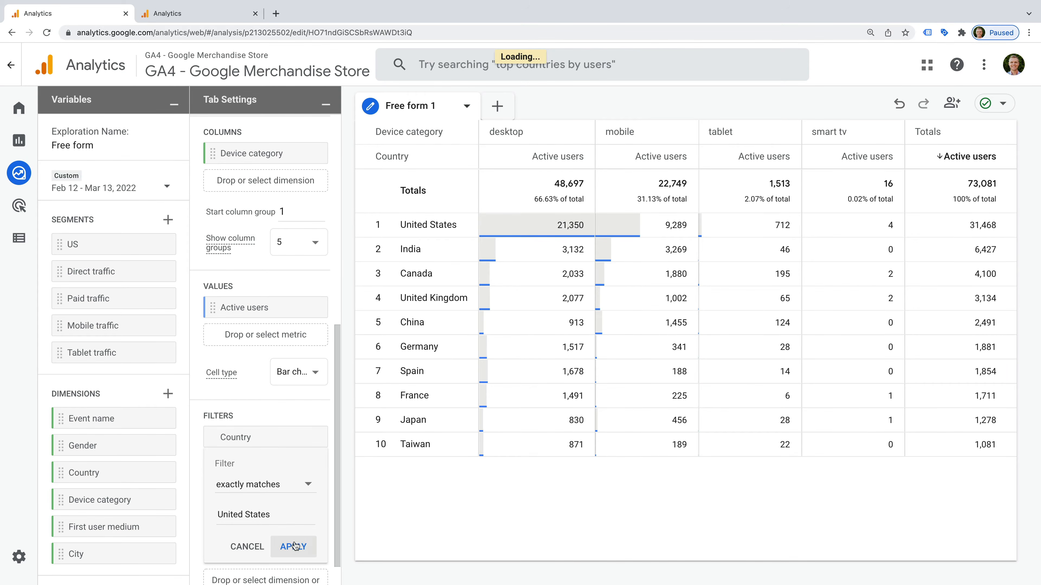
left_click(294, 546)
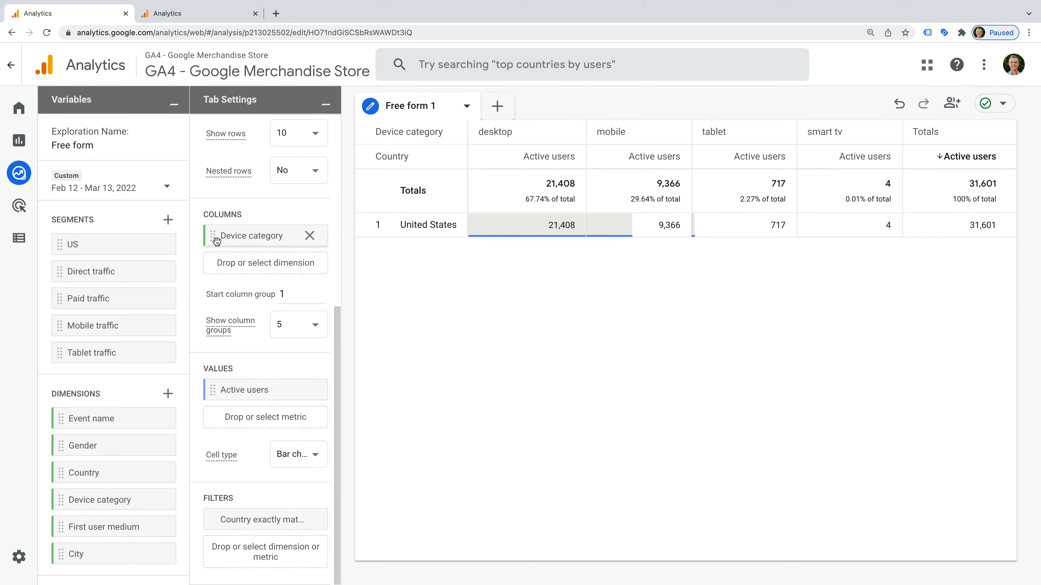
left_click(310, 235)
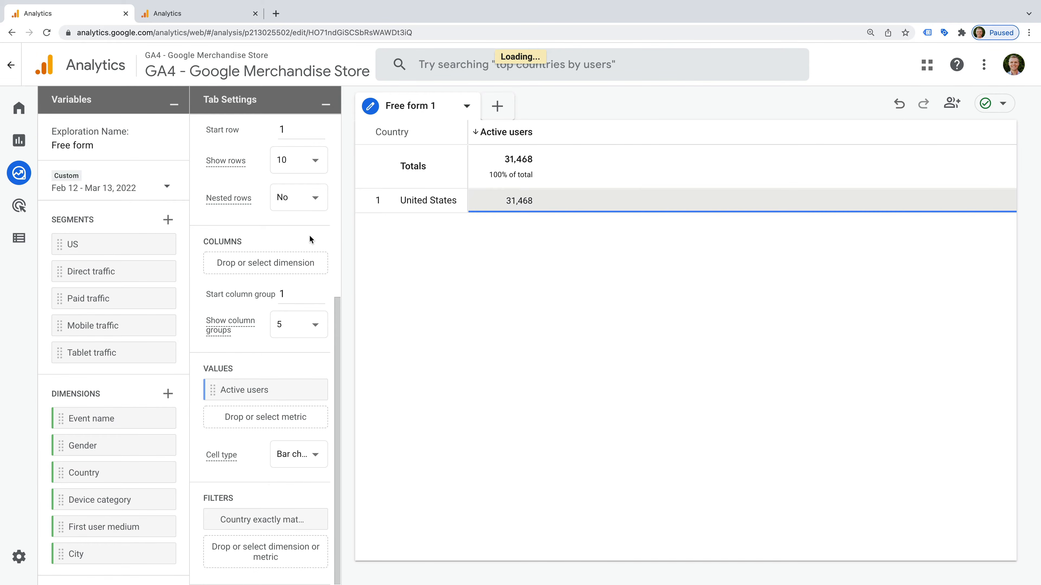
scroll(310, 236, "up", 3)
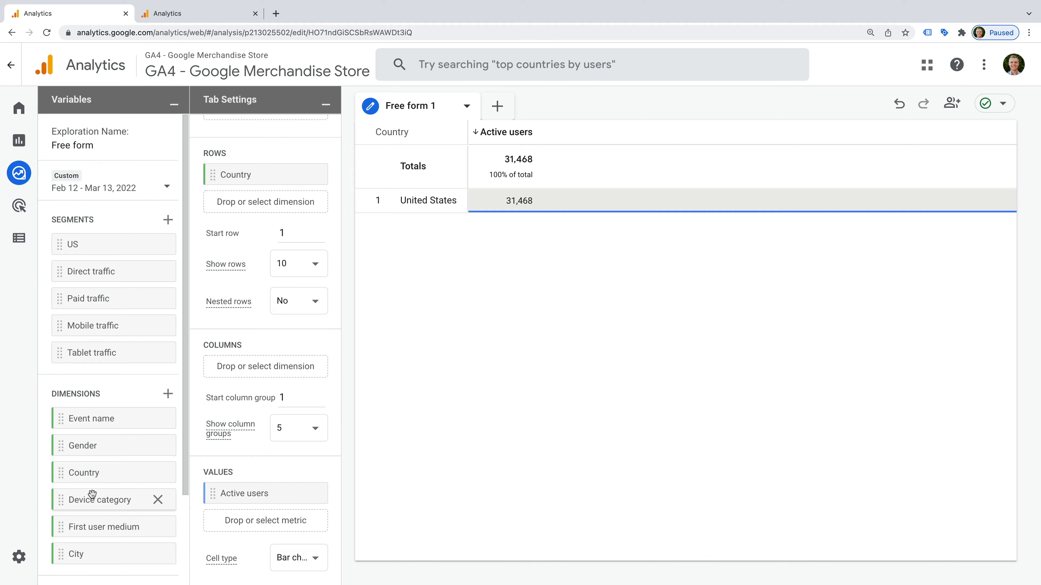
Step: Use Device category instead of Country as rows, then start building a new segment
left_click_drag(92, 494, 248, 172)
left_click(312, 203)
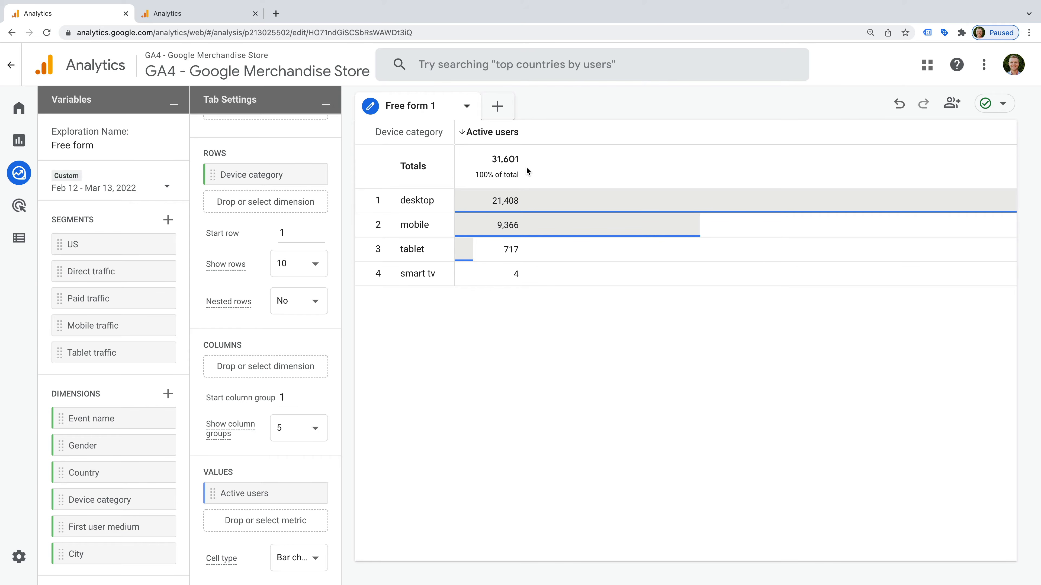
left_click(168, 221)
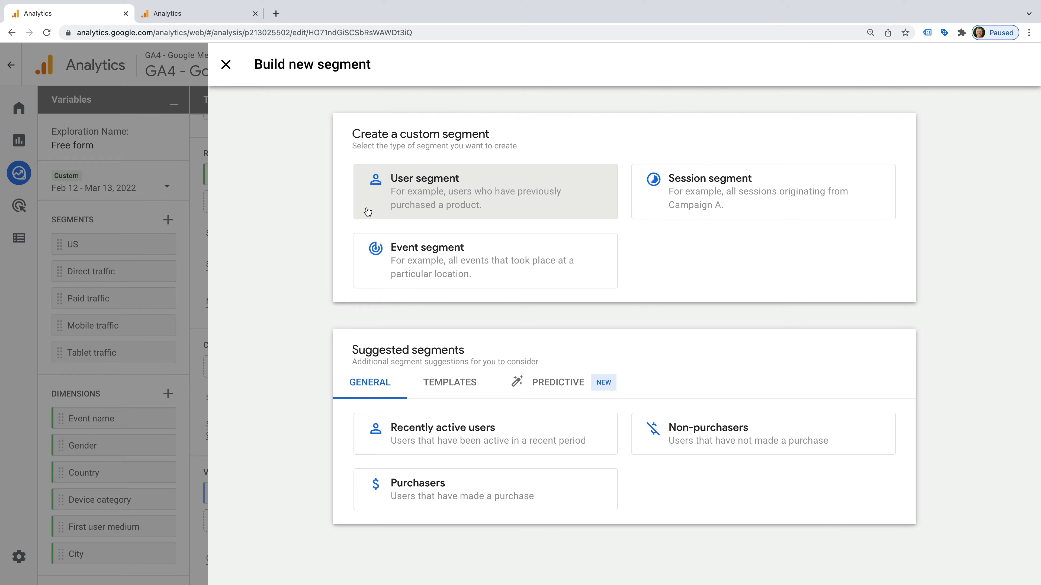
Step: Build a user segment 'New York Users' with City exactly 'New York, New York', then save and apply it
left_click(377, 199)
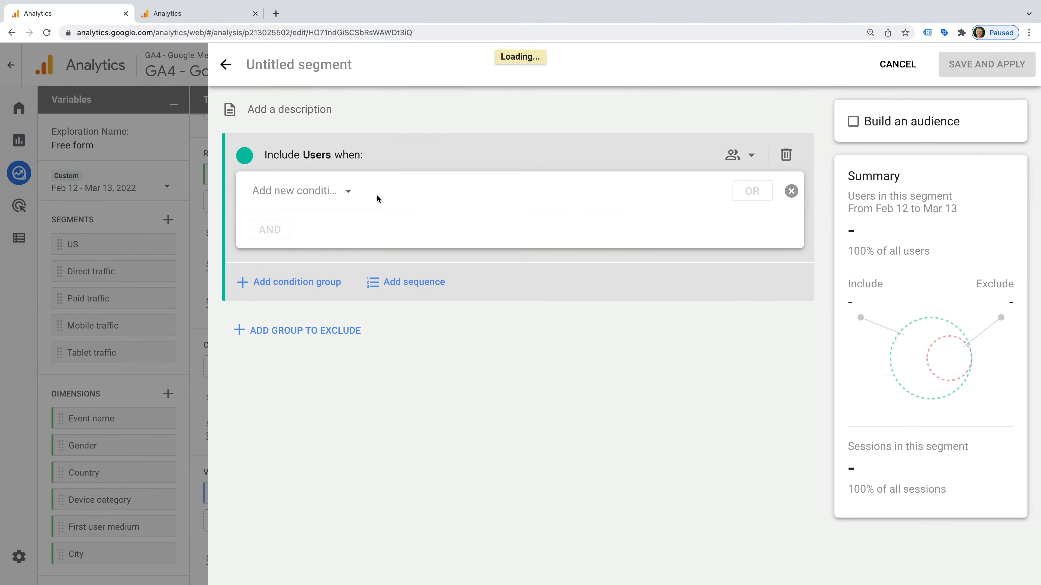
left_click(283, 66)
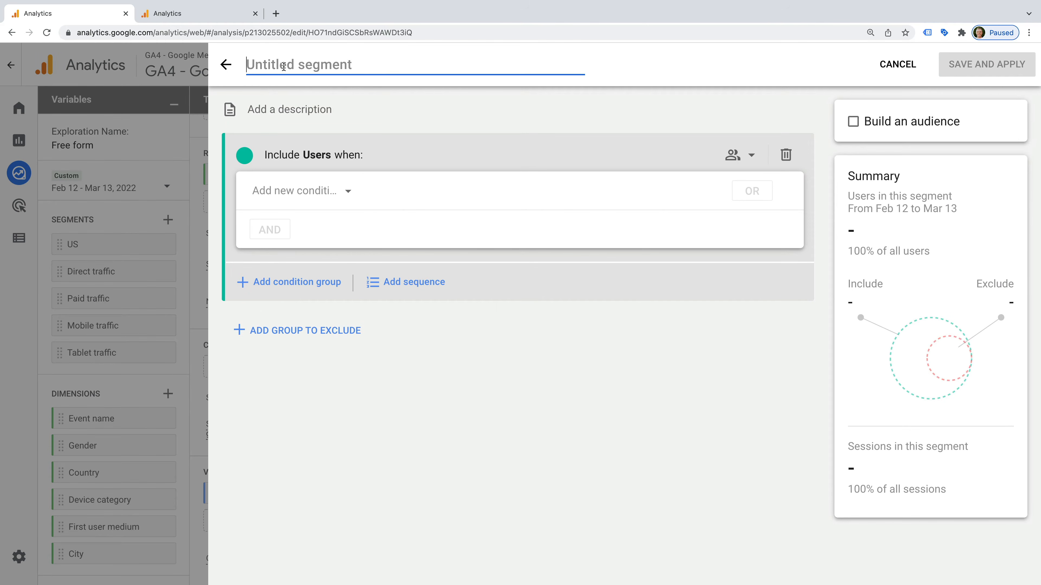
type("New York")
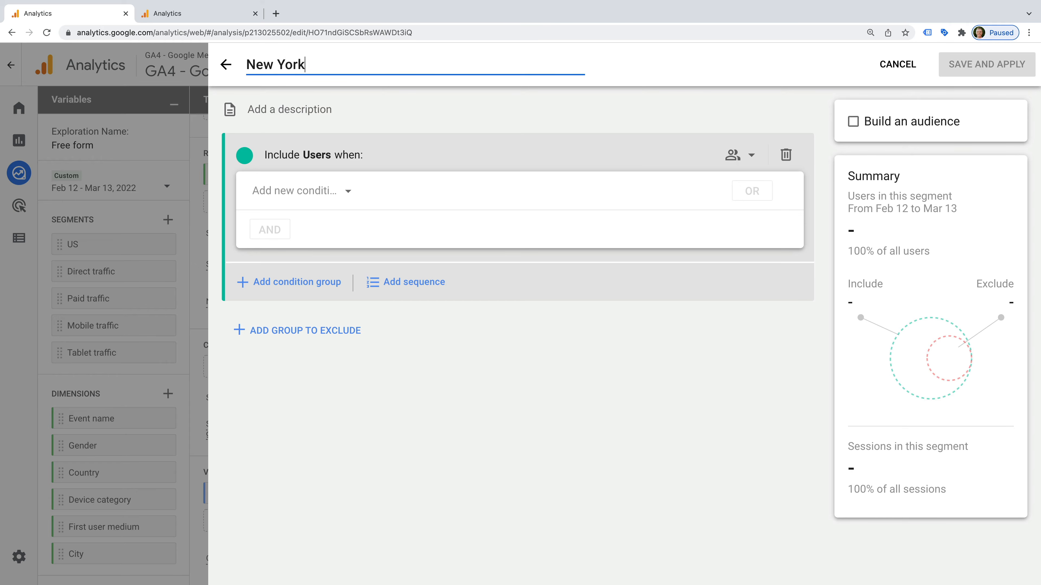
type(" Users")
left_click(286, 192)
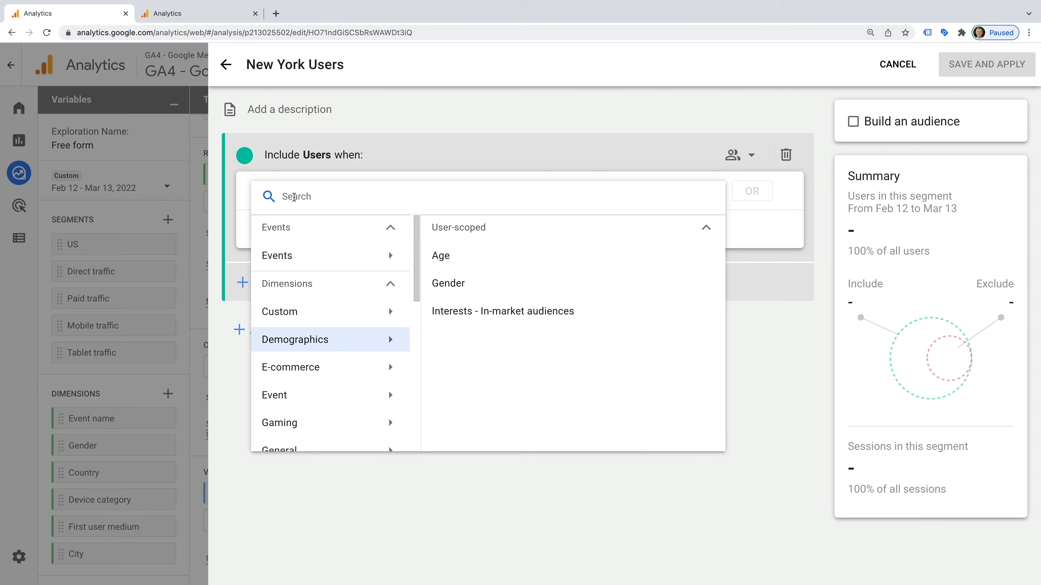
type("city")
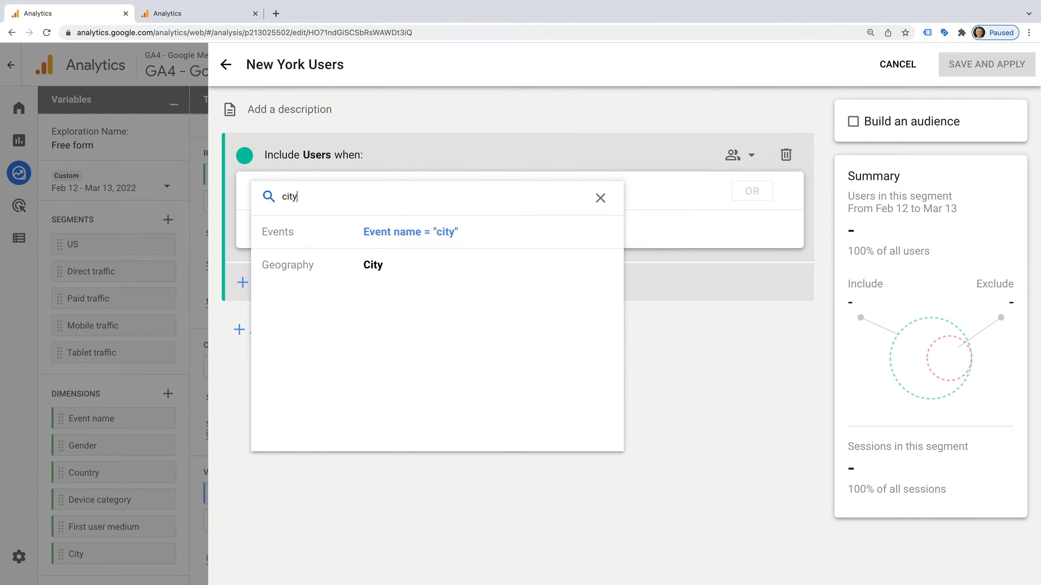
left_click(387, 266)
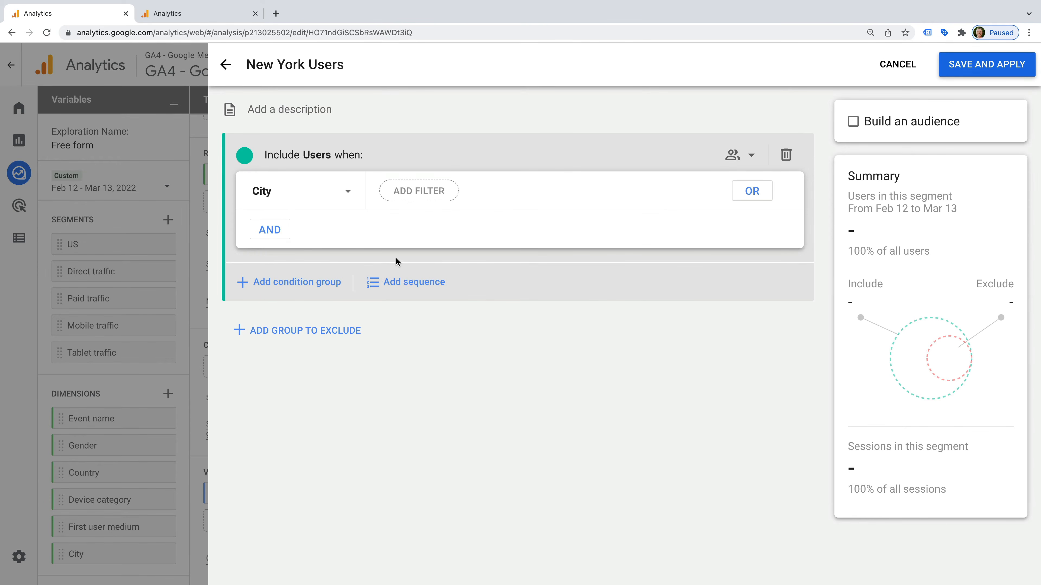
left_click(436, 194)
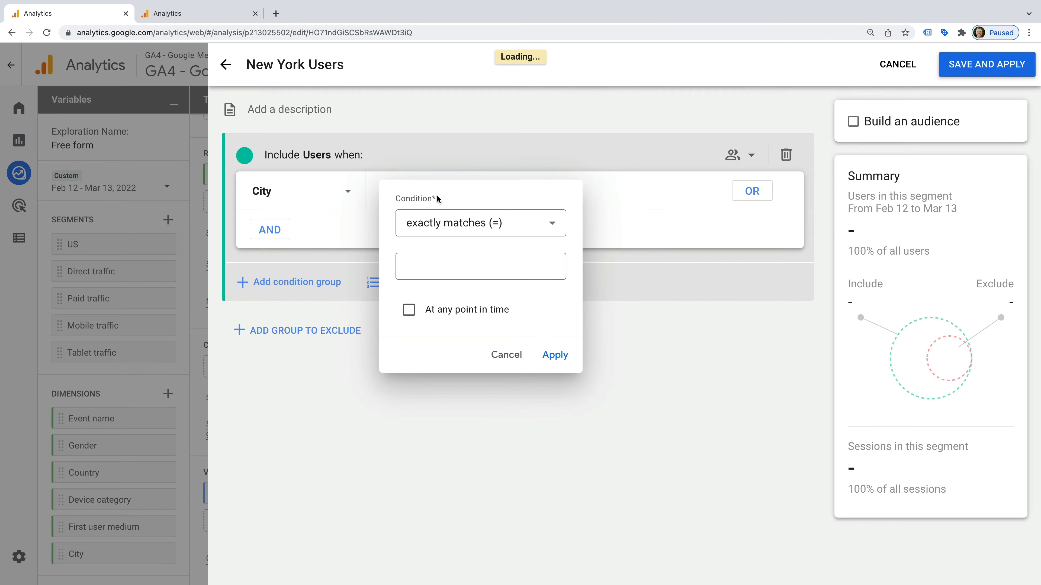
left_click(453, 262)
type("new york")
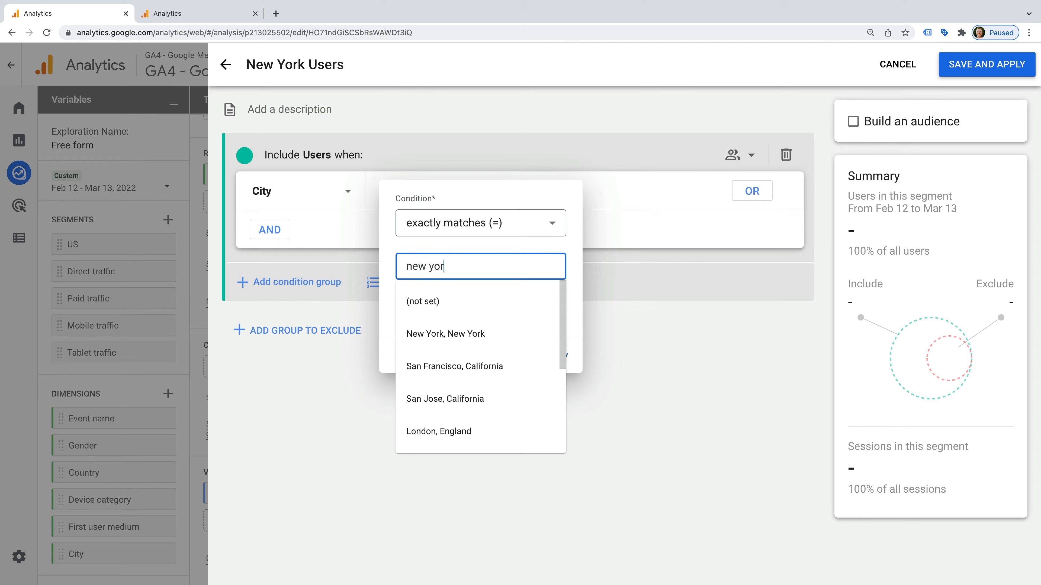
left_click(463, 334)
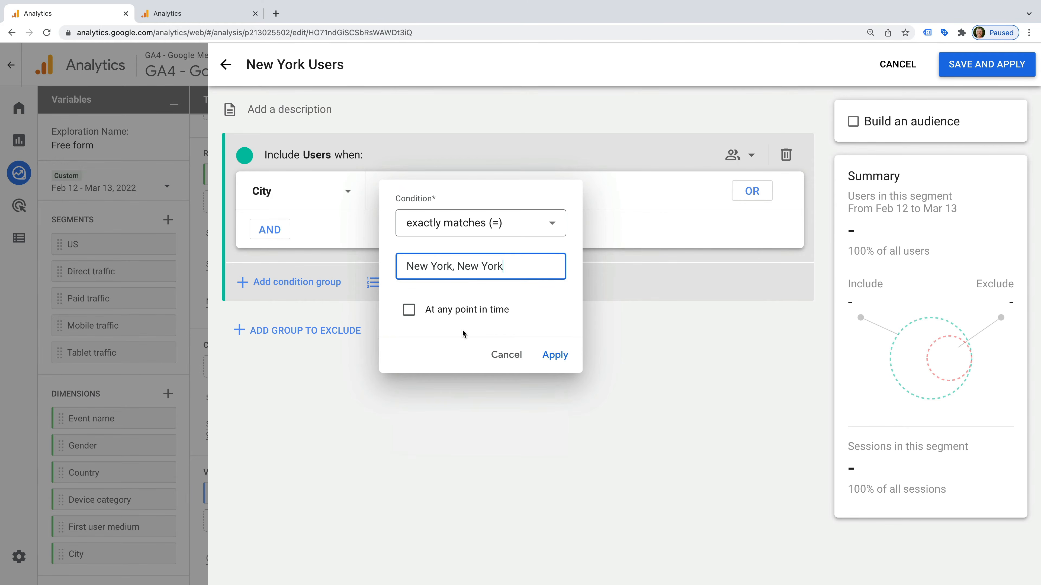
left_click(551, 353)
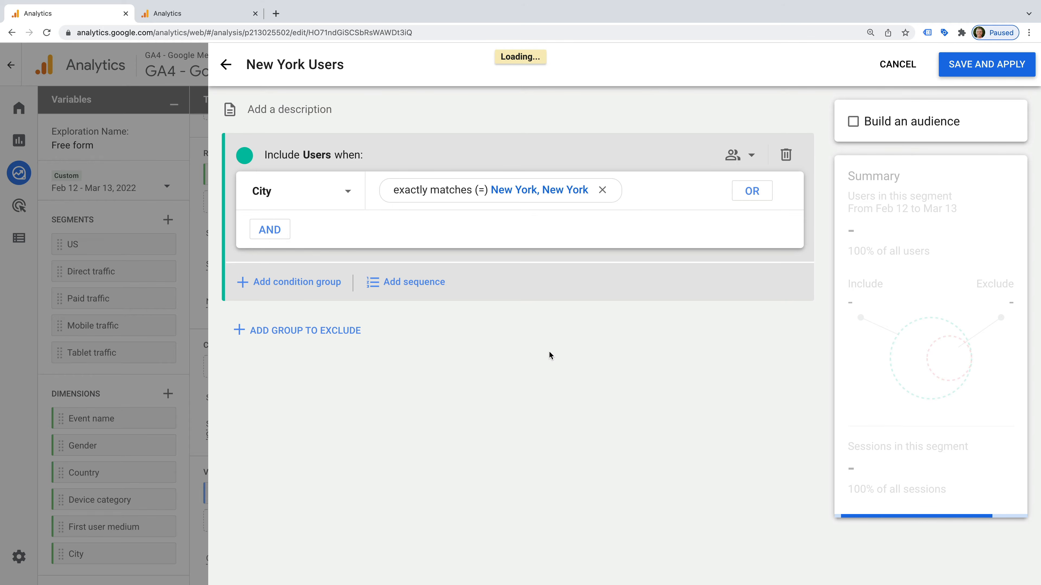
left_click(972, 73)
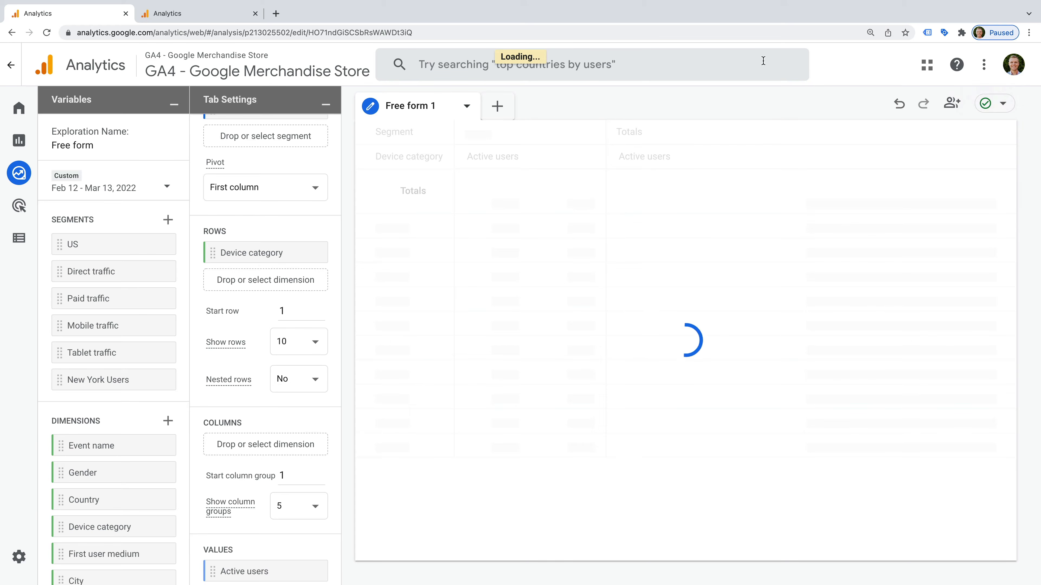
Step: Start another user-based segment named 'San Francisco Users'
left_click(168, 220)
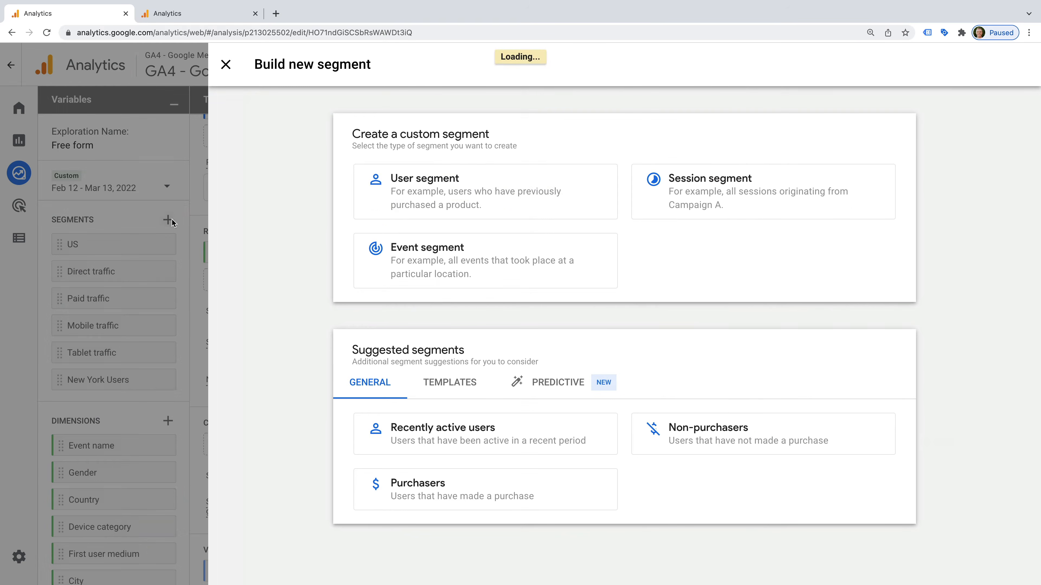
left_click(493, 198)
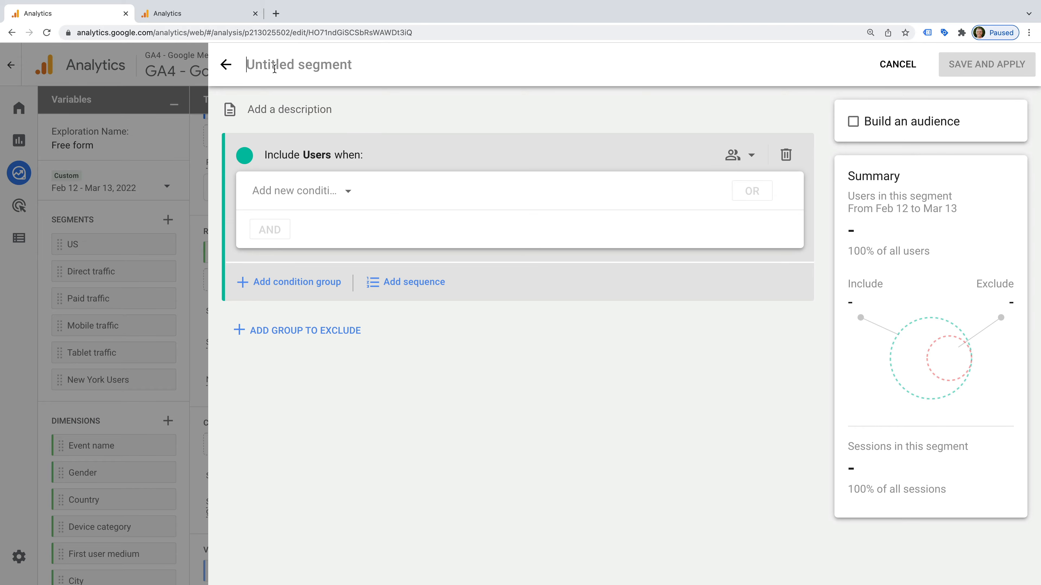
left_click(274, 69)
type("San Fran")
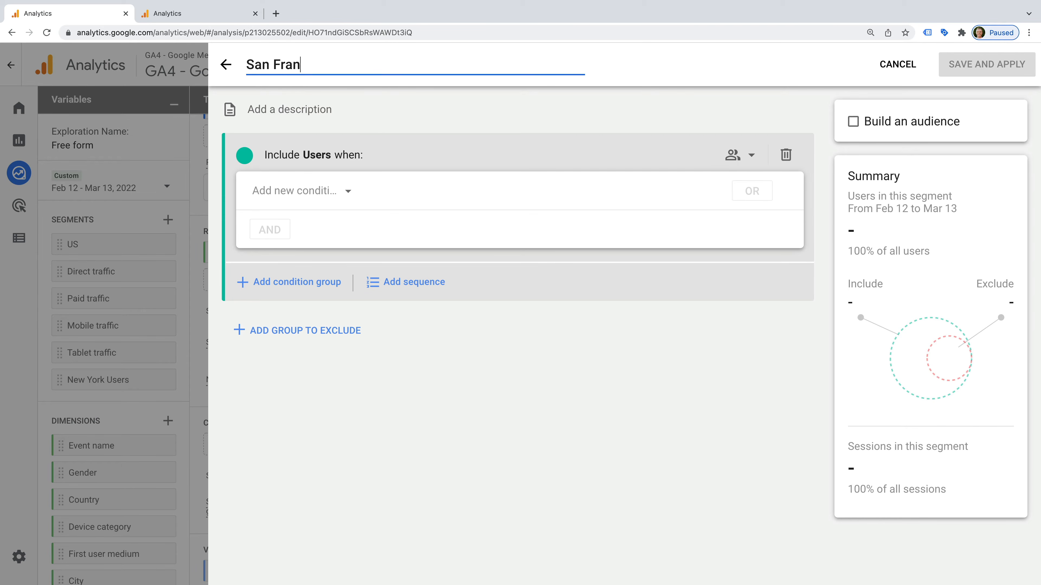
type("cisco Users")
Step: Add the condition City exactly matches 'San Francisco, California', then save and apply the segment
left_click(311, 195)
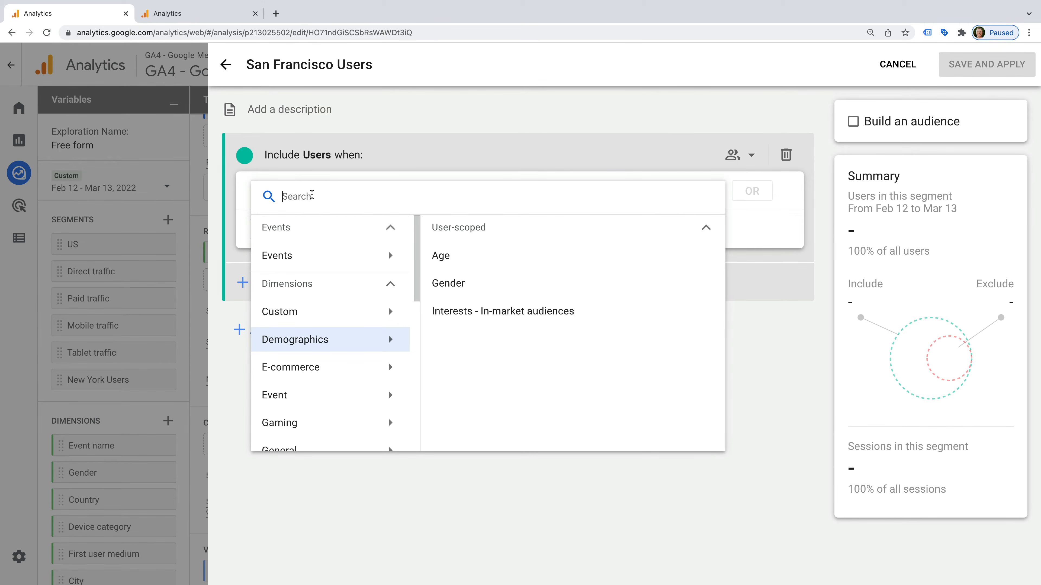
type("city")
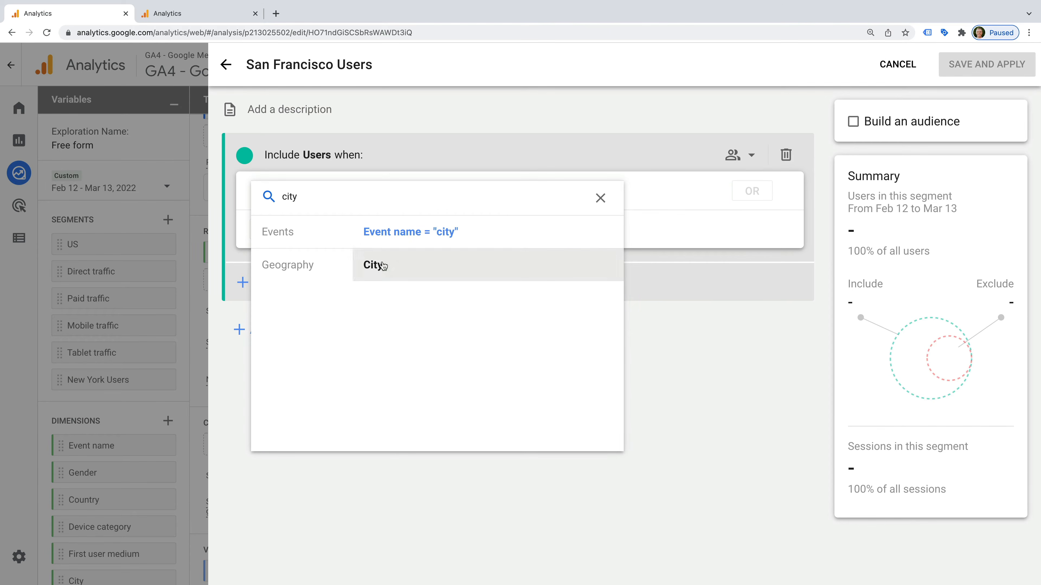
left_click(383, 266)
left_click(435, 195)
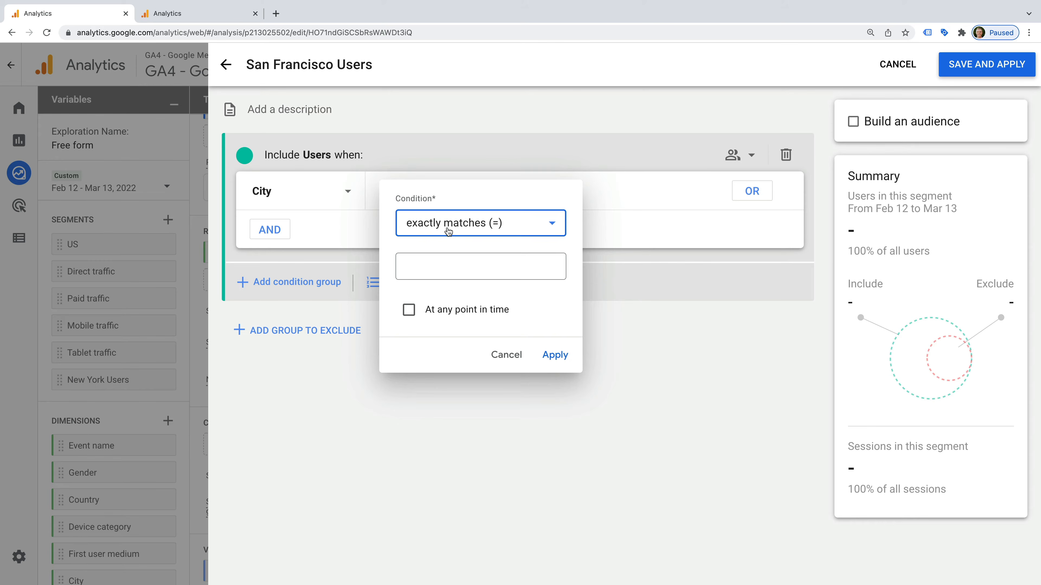
left_click(457, 264)
type("sa")
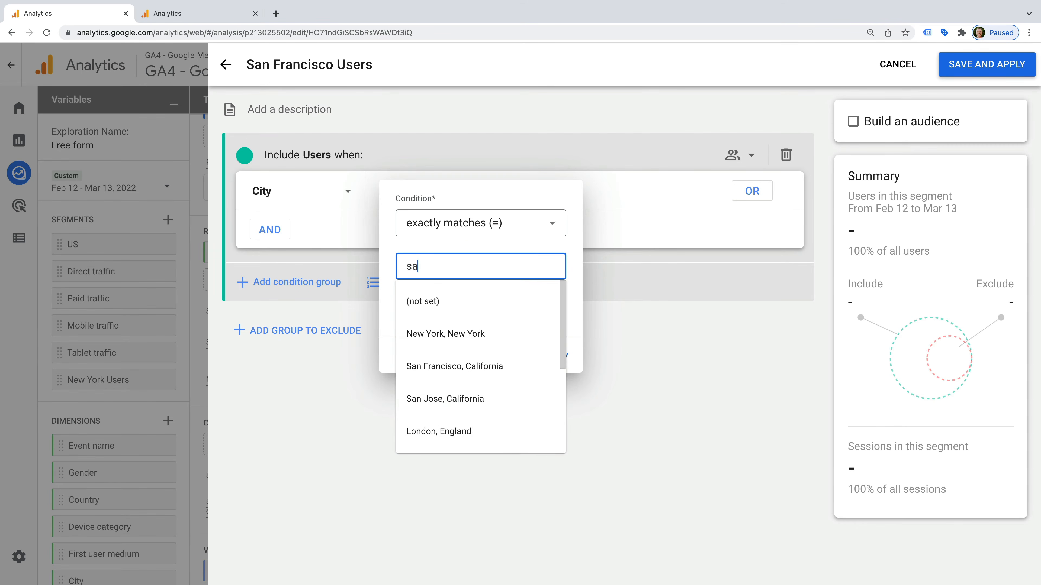
type("n francisco")
left_click(490, 334)
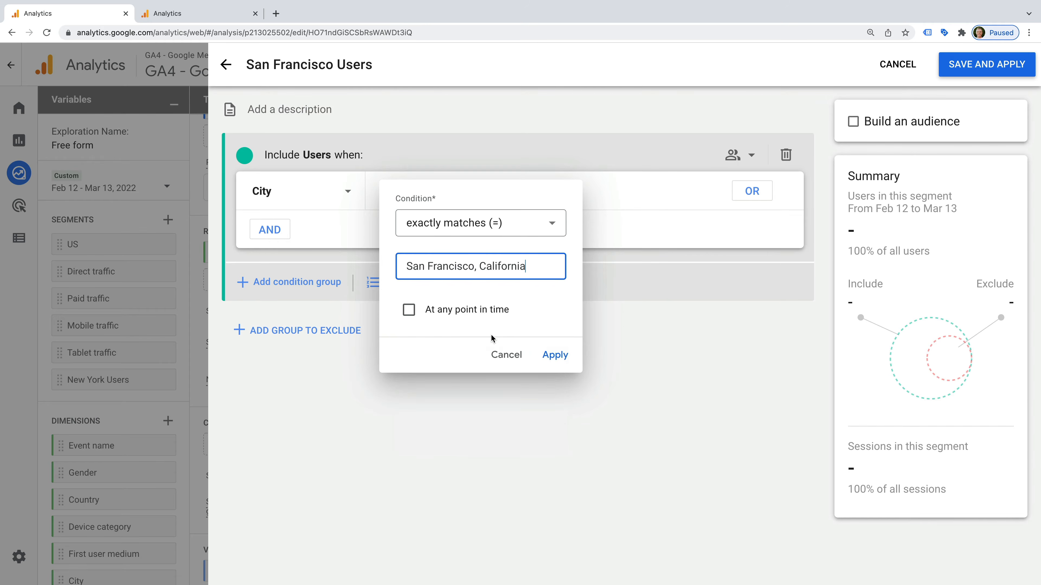
left_click(556, 360)
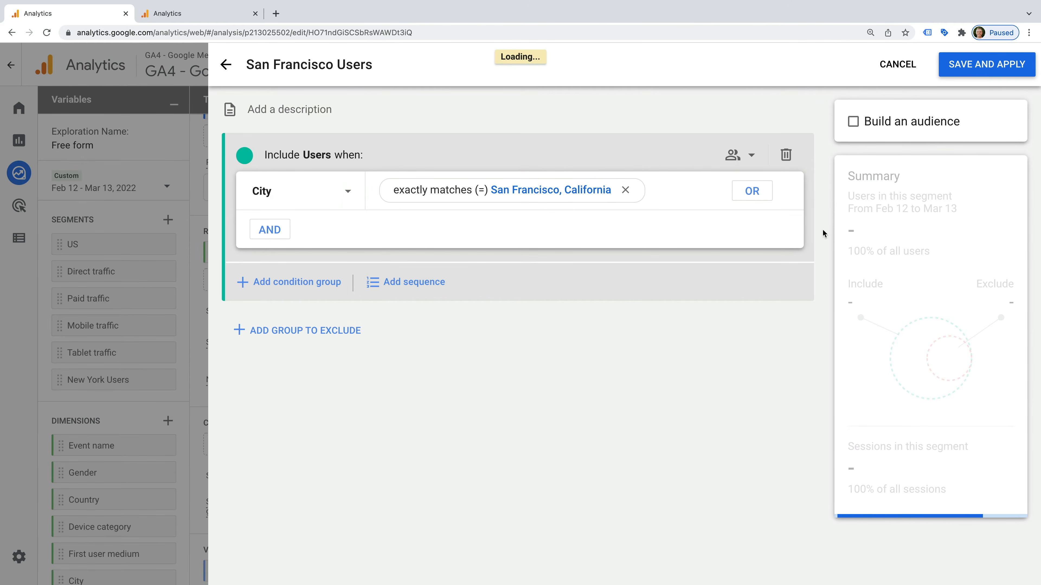
left_click(991, 77)
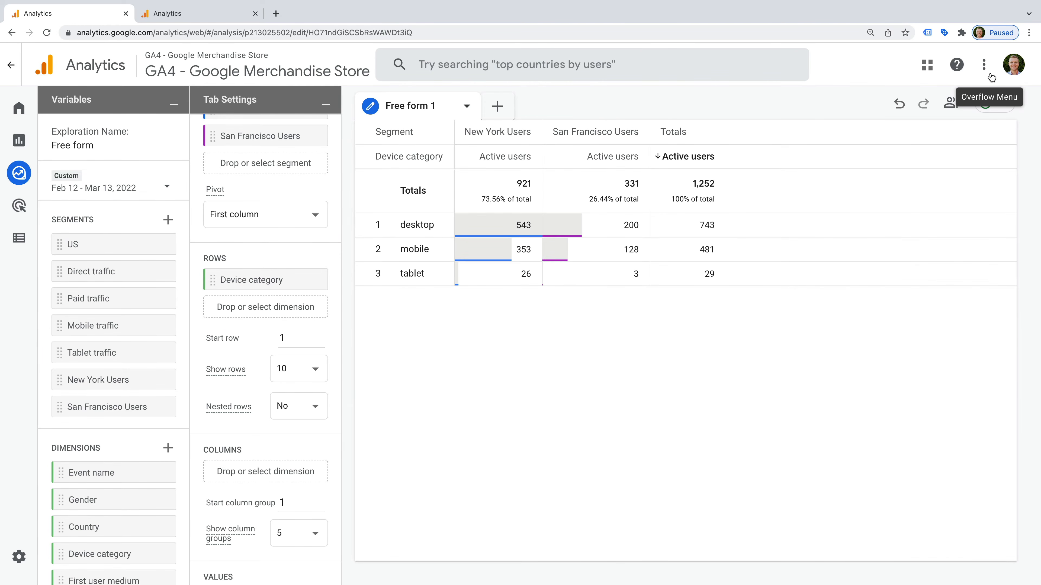
Step: Delete the Country filter chip from the Filters area of Tab Settings
scroll(293, 218, "up", 2)
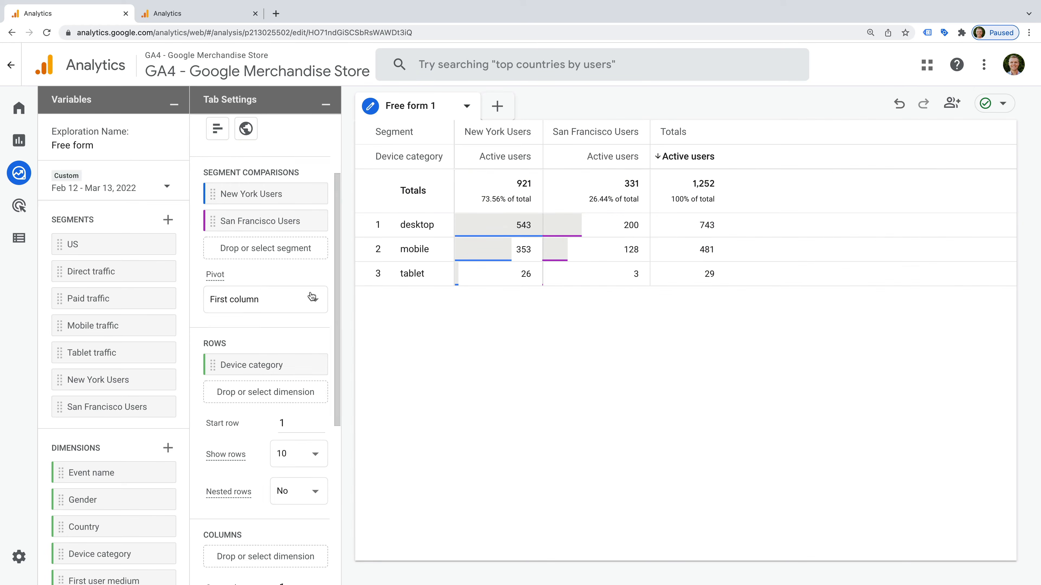
scroll(286, 306, "down", 7)
left_click(309, 520)
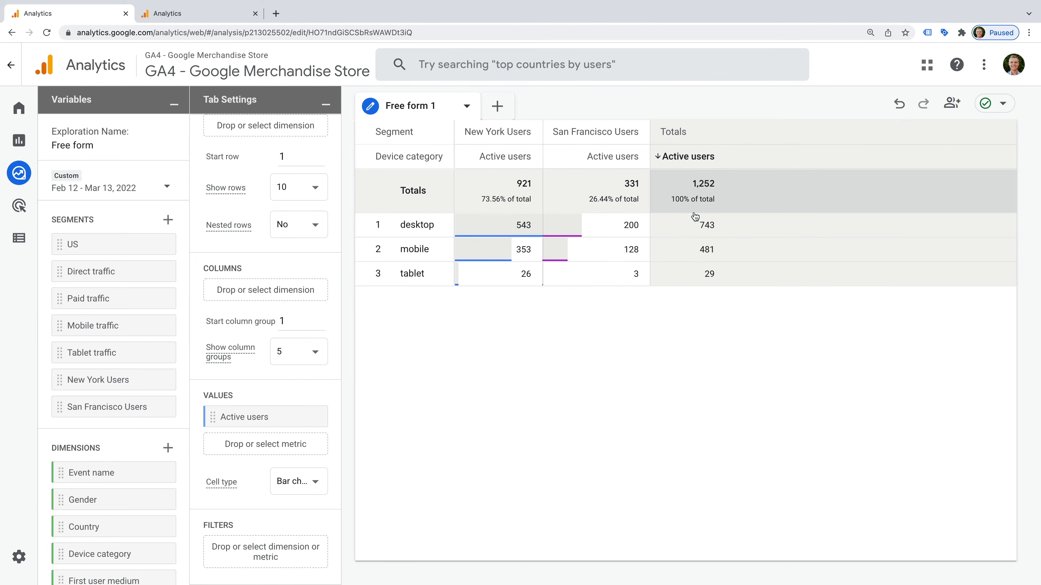
Step: Import the Audience name dimension and drag it into the Filters drop zone
left_click(167, 450)
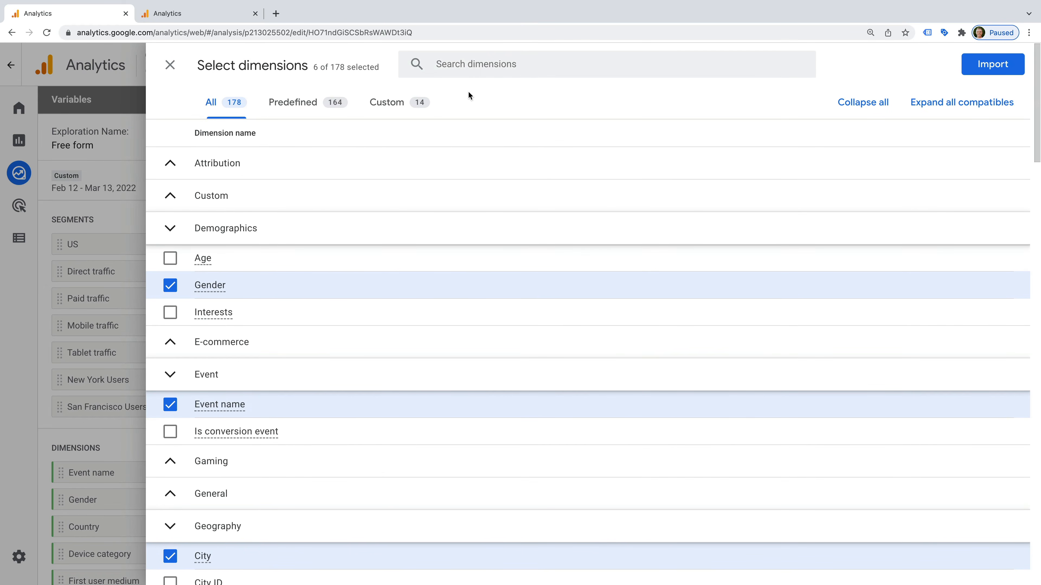
left_click(475, 60)
type("audienc")
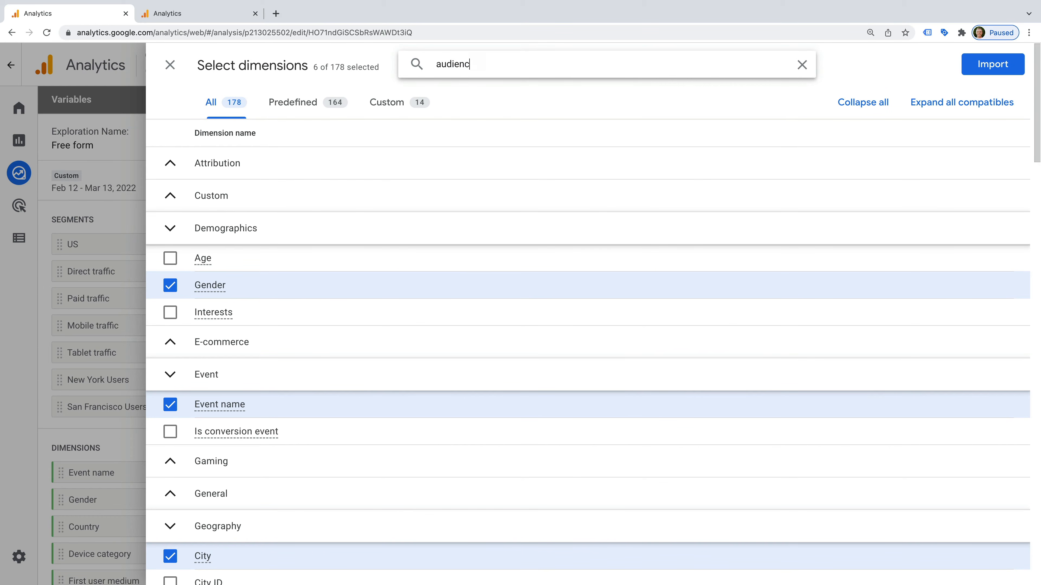
type("e name")
left_click(170, 193)
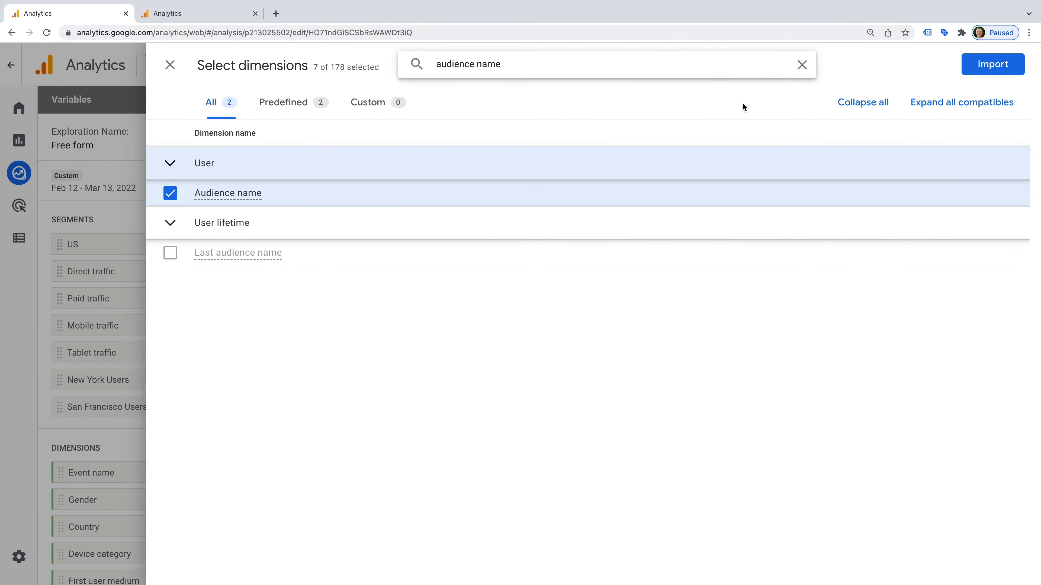
left_click(983, 69)
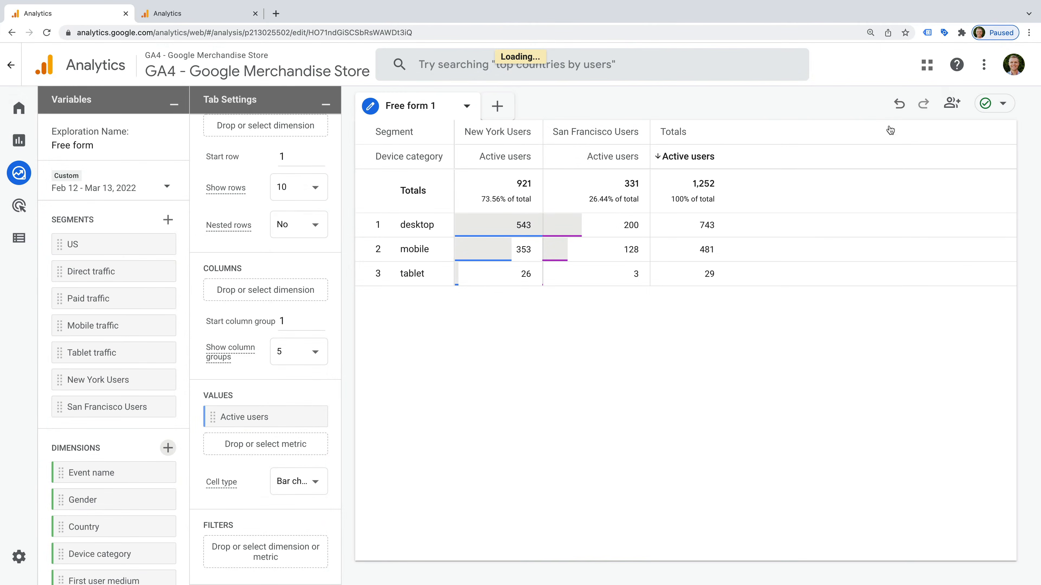
scroll(127, 458, "down", 5)
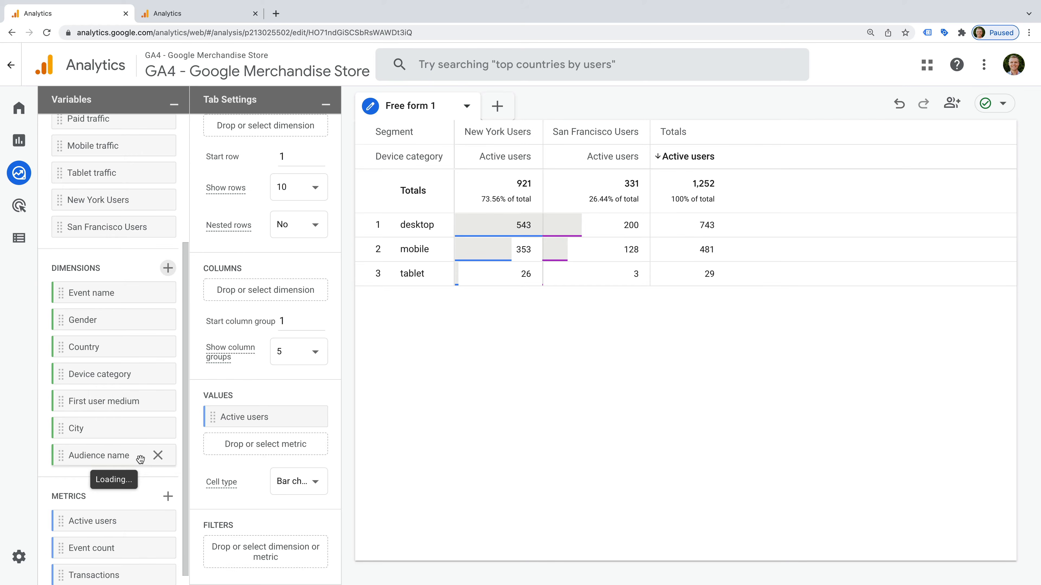
left_click_drag(140, 458, 260, 538)
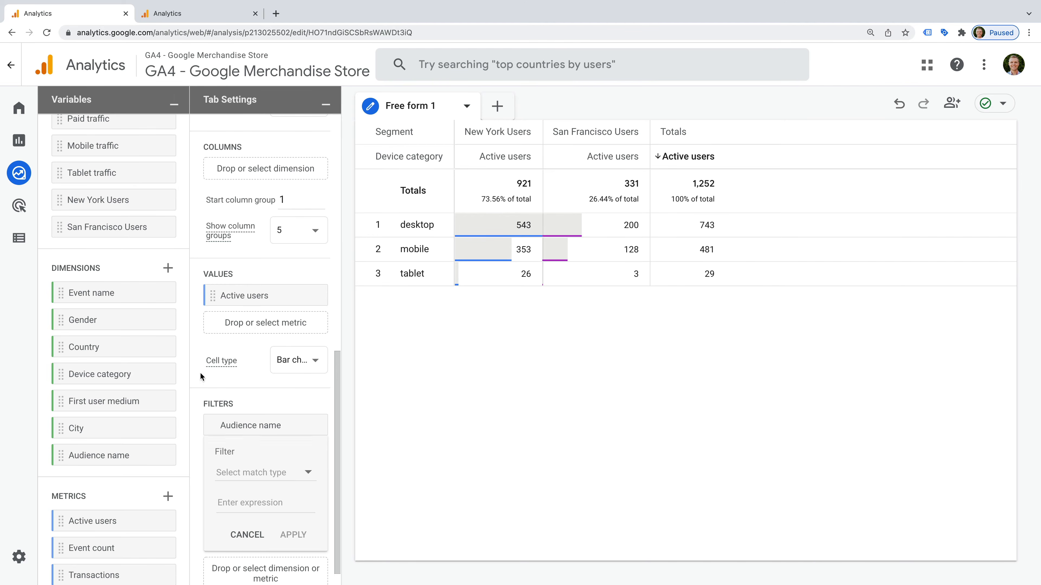
Step: In the Reports snapshot, browse the Audience name values for the All Users comparison, then open Configure > Events
left_click(37, 141)
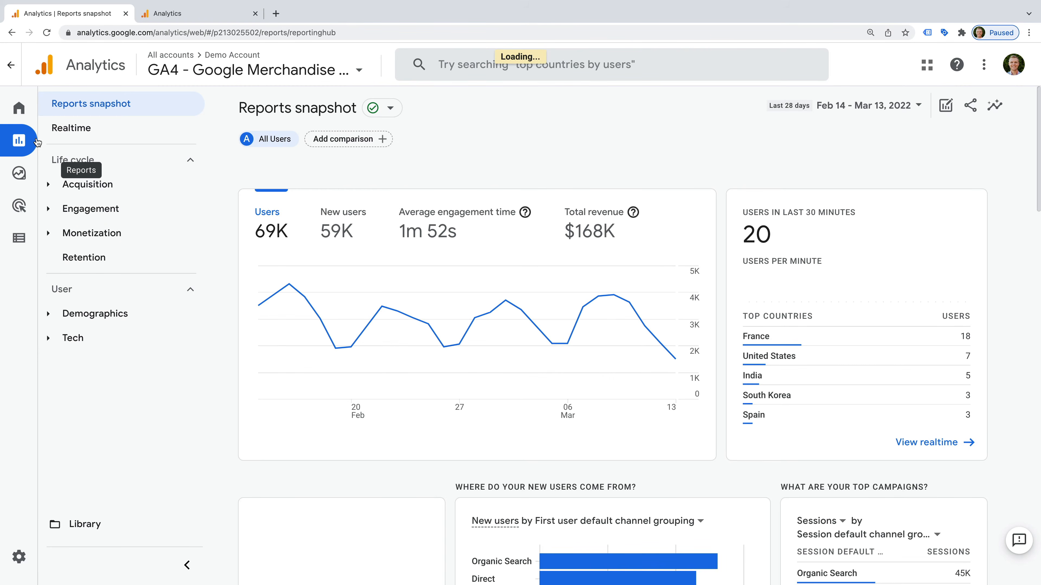
left_click(954, 107)
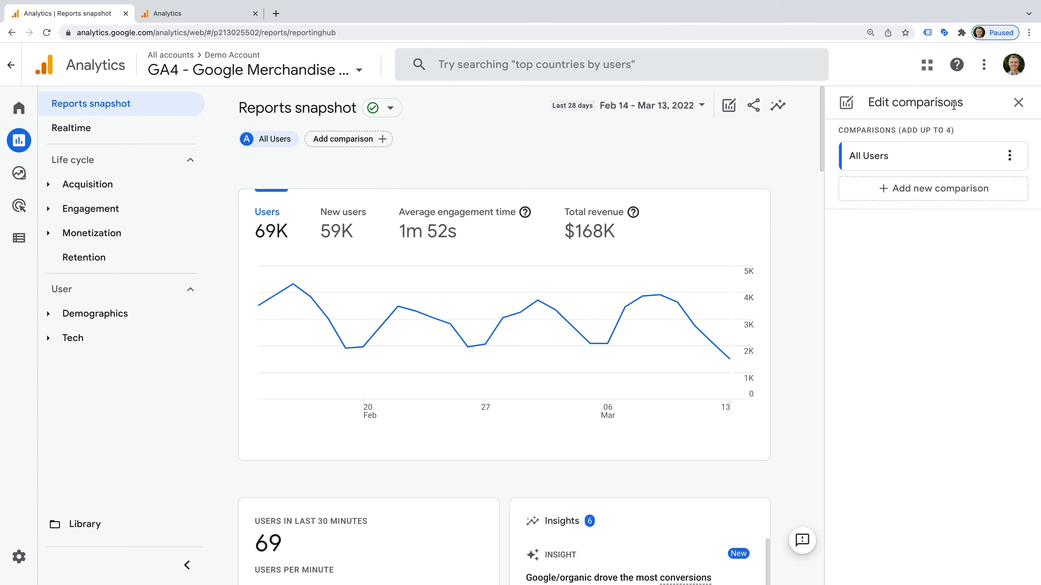
left_click(1008, 155)
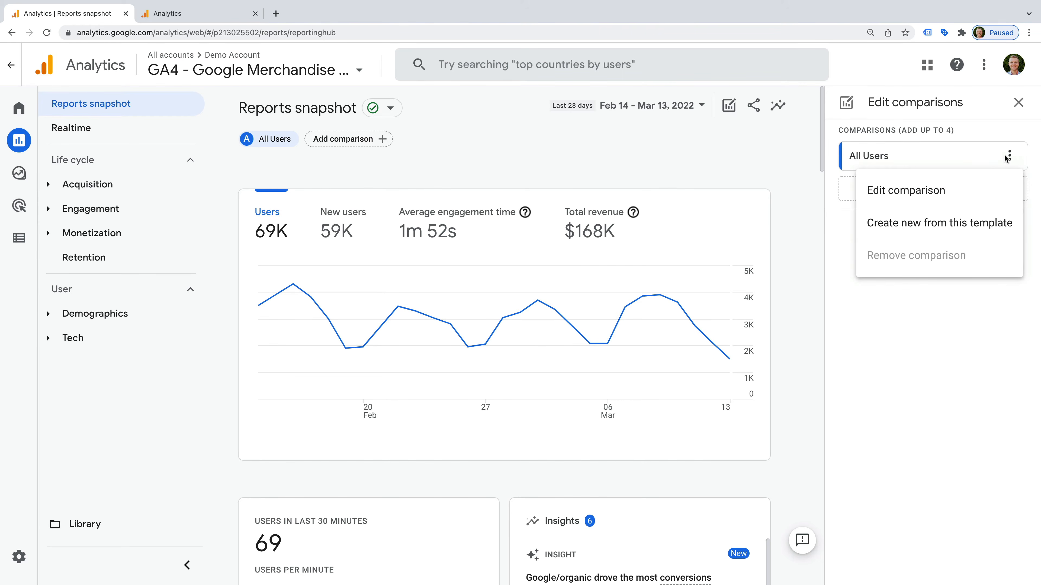
left_click(964, 191)
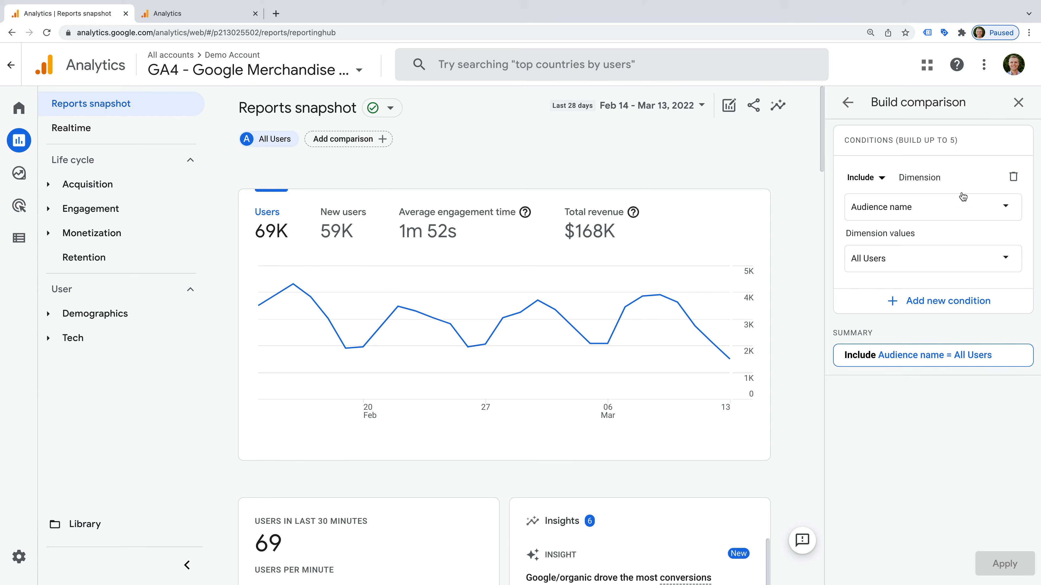
left_click(906, 261)
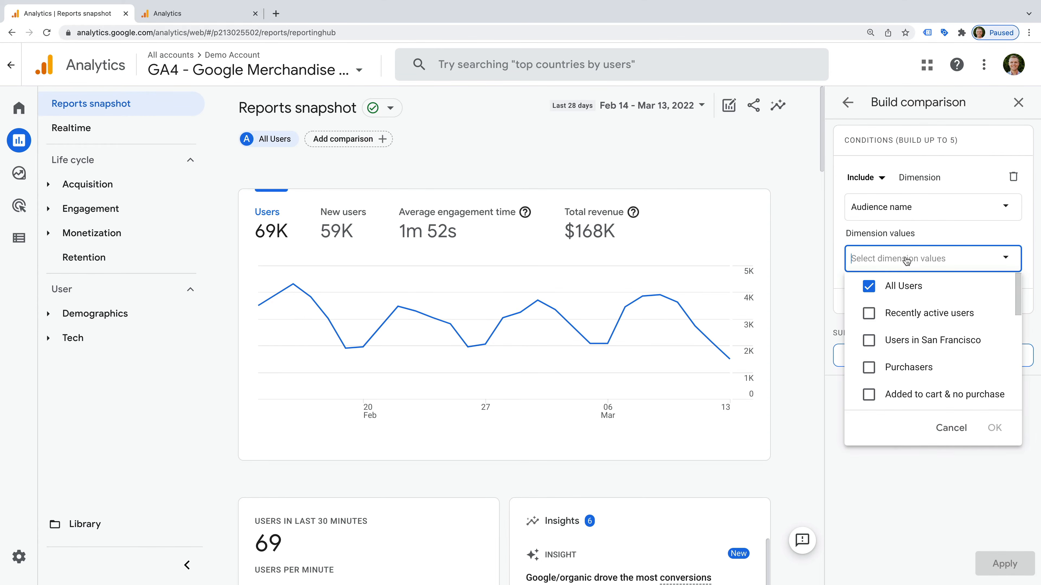
scroll(923, 339, "down", 5)
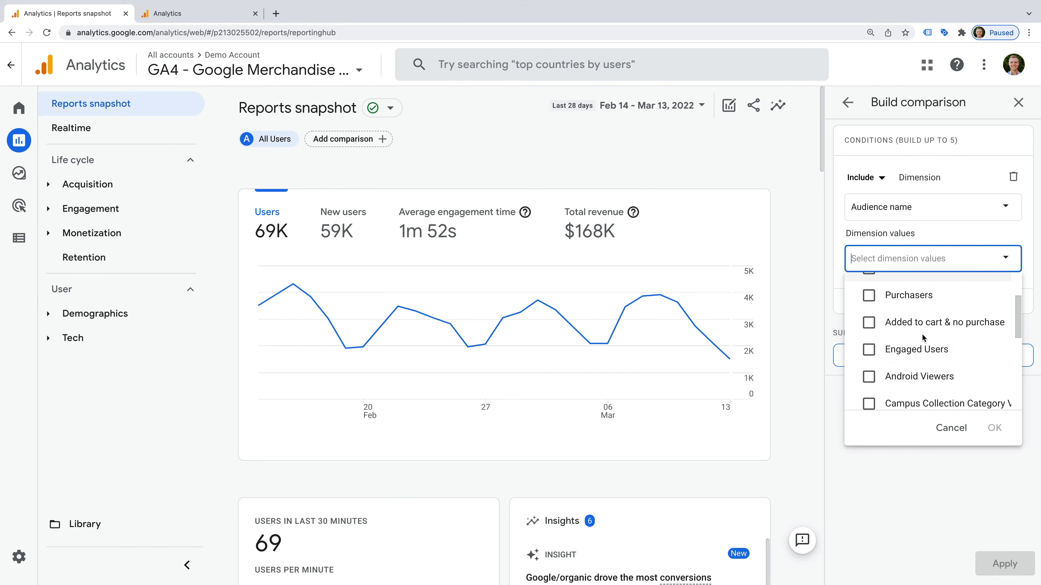
scroll(923, 339, "down", 1)
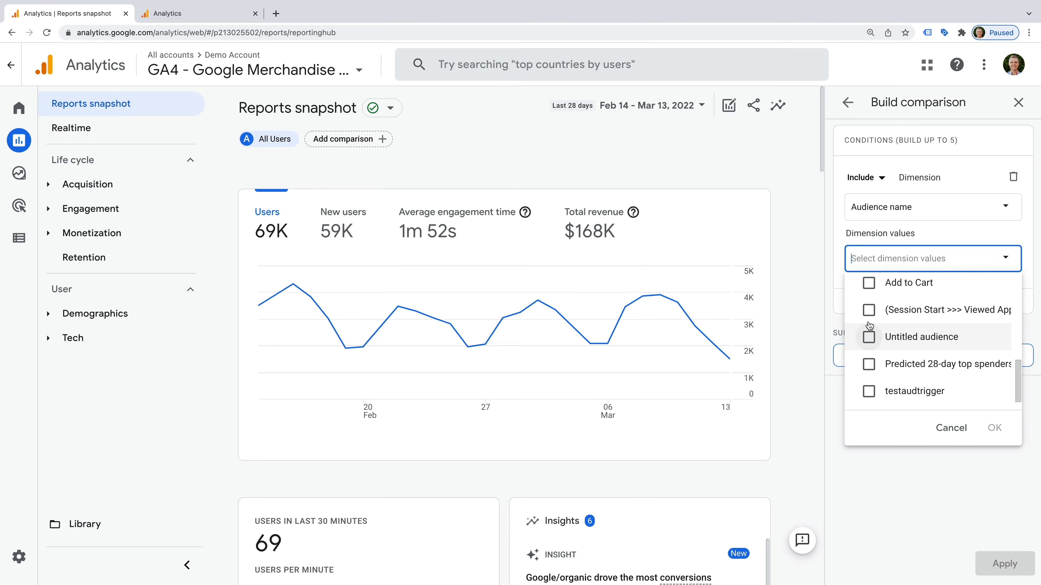
left_click(29, 246)
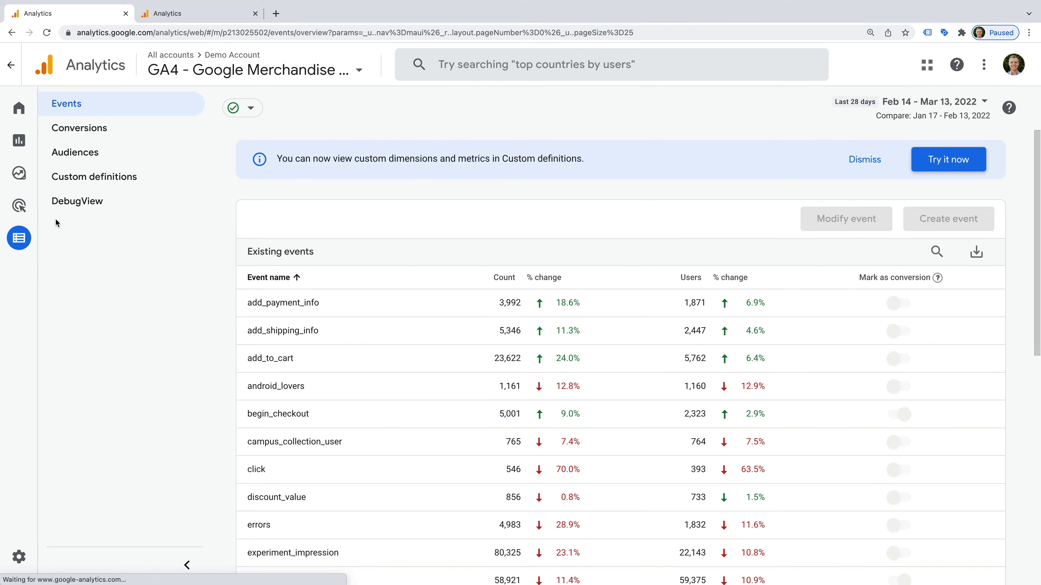
Step: View the Audiences list, then switch to the Admin tab for Loves Data | GA4 Demo
left_click(95, 158)
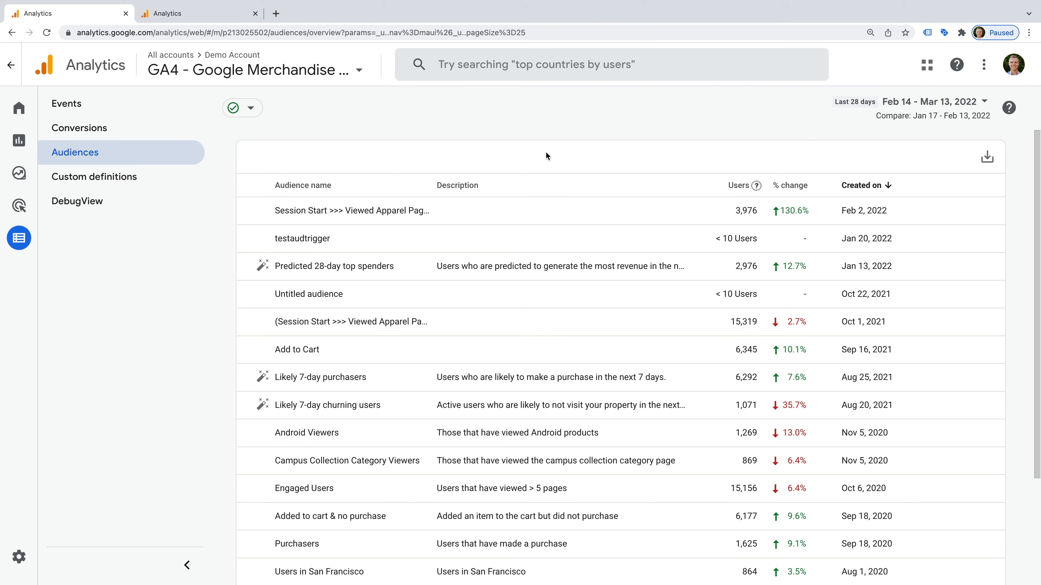
left_click(206, 13)
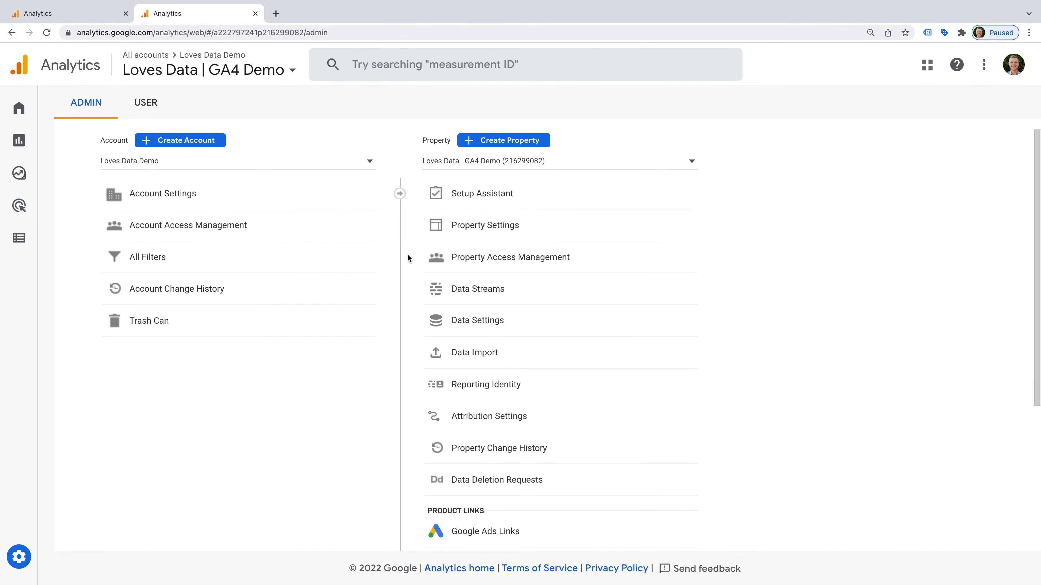
Step: Open the Loves Data Demo web stream's internal traffic definitions and start a new rule
left_click(530, 295)
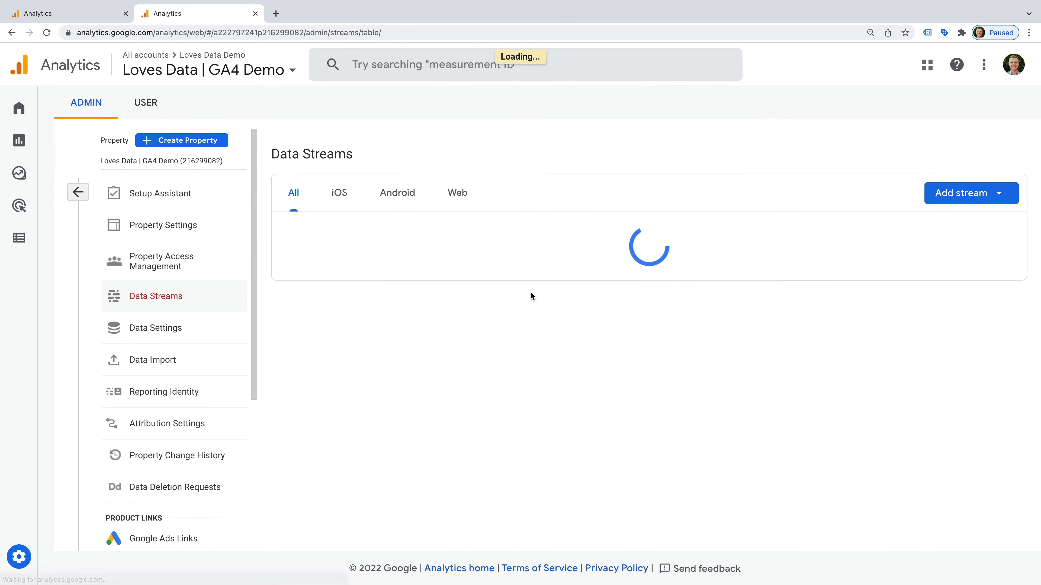
left_click(478, 234)
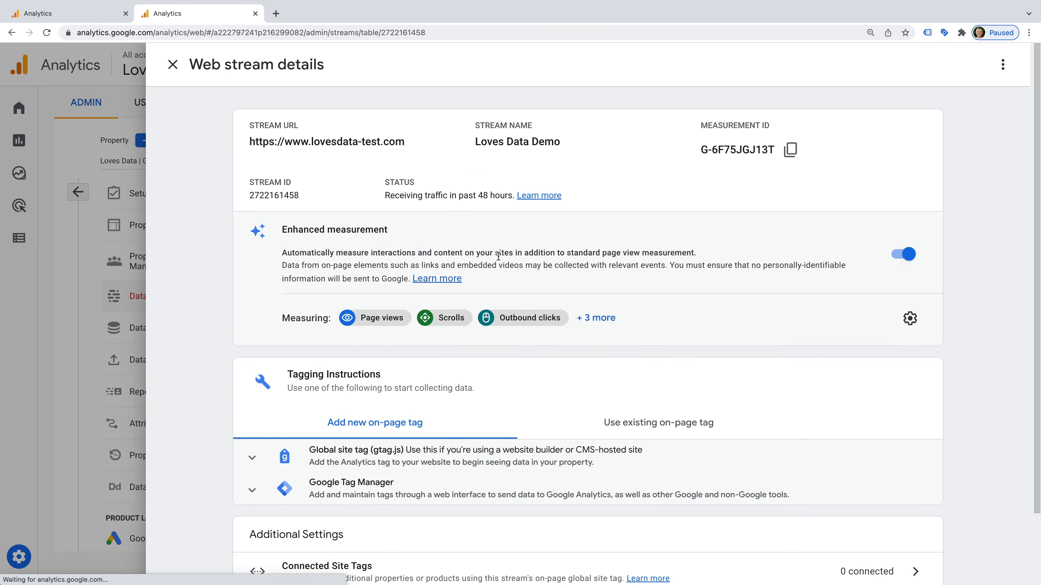
scroll(499, 262, "down", 2)
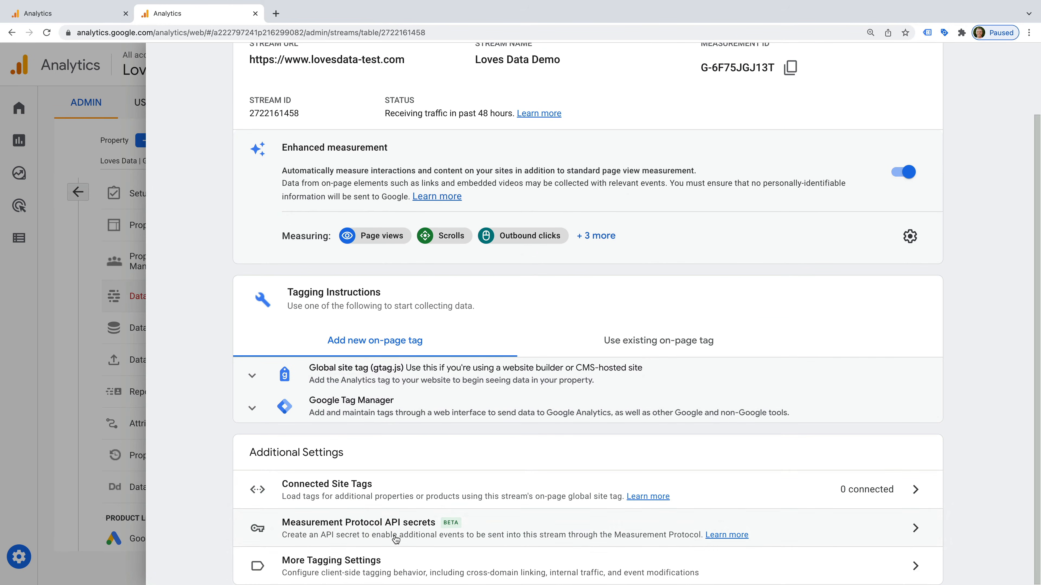
left_click(385, 558)
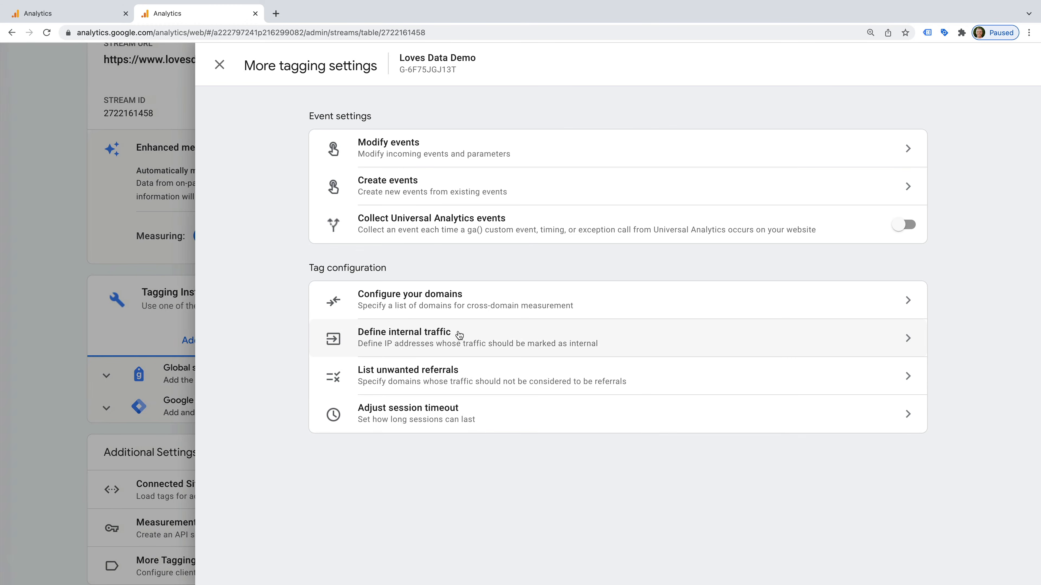
left_click(459, 335)
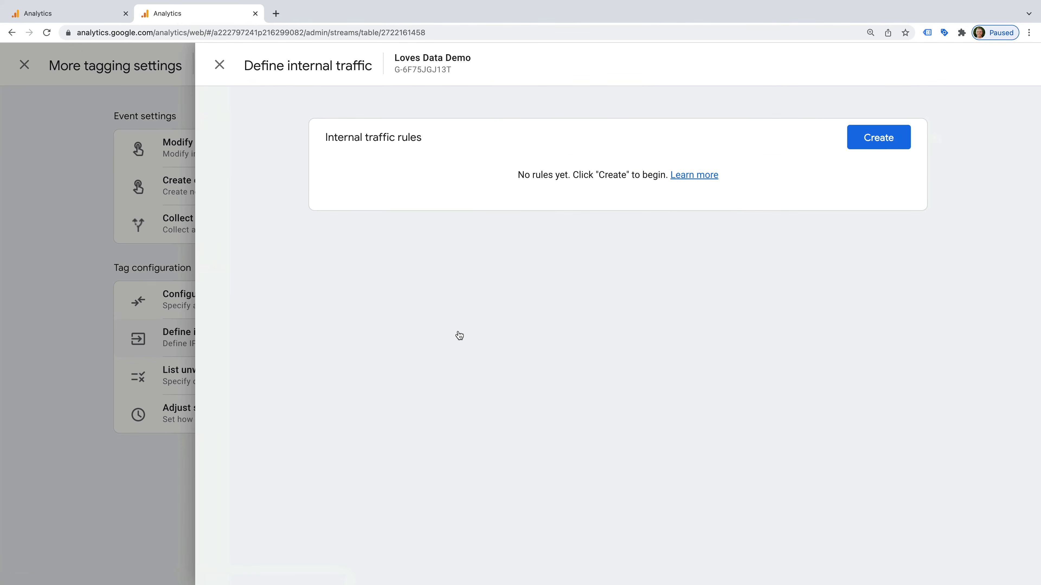
left_click(864, 144)
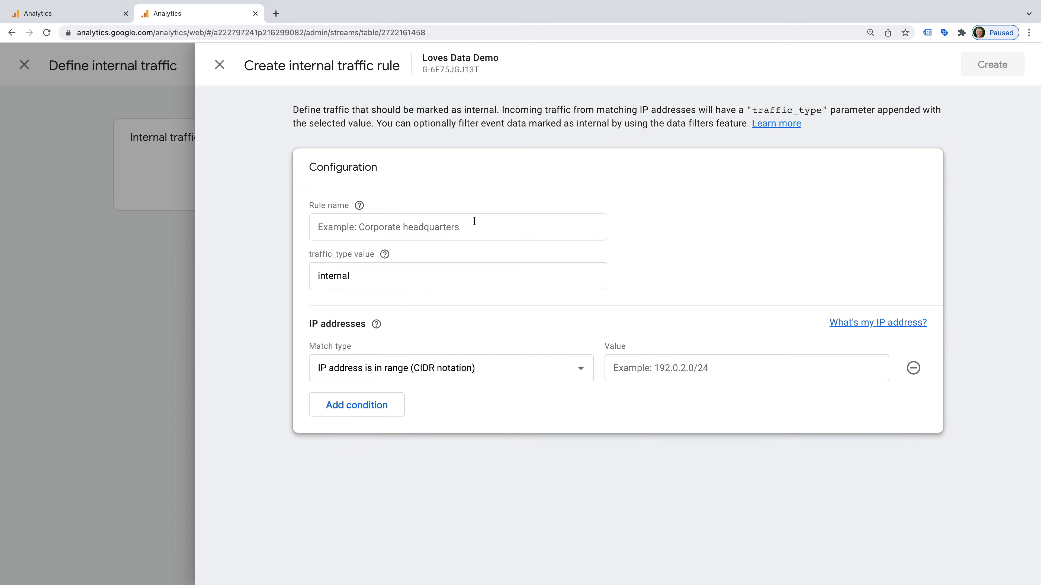
Step: Name the rule, set IP address equals 192.168.1.20 with traffic_type internal, and create it
left_click(468, 222)
type("Benjamin")
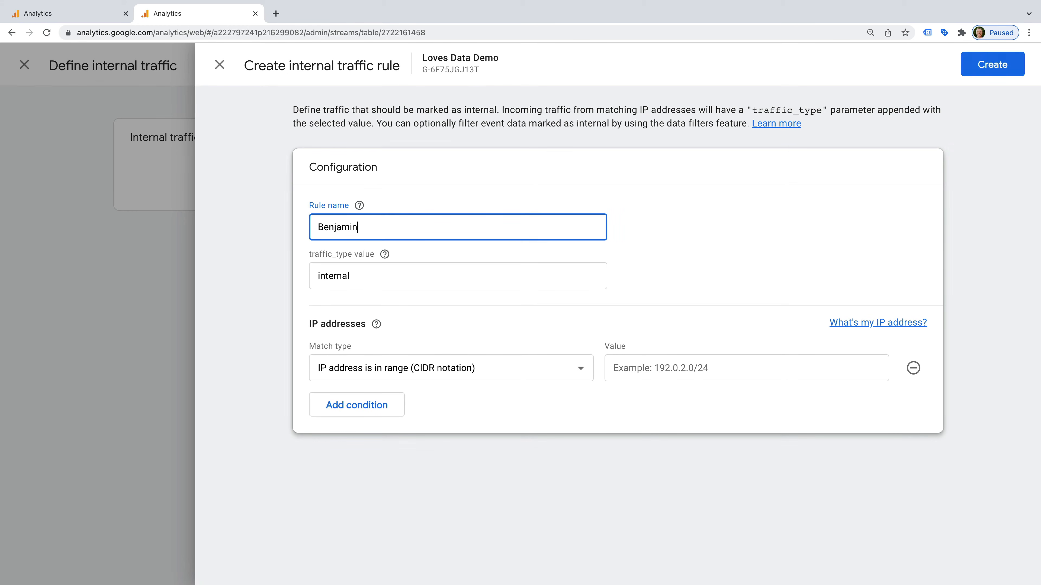
type("'s Traffic")
left_click(511, 366)
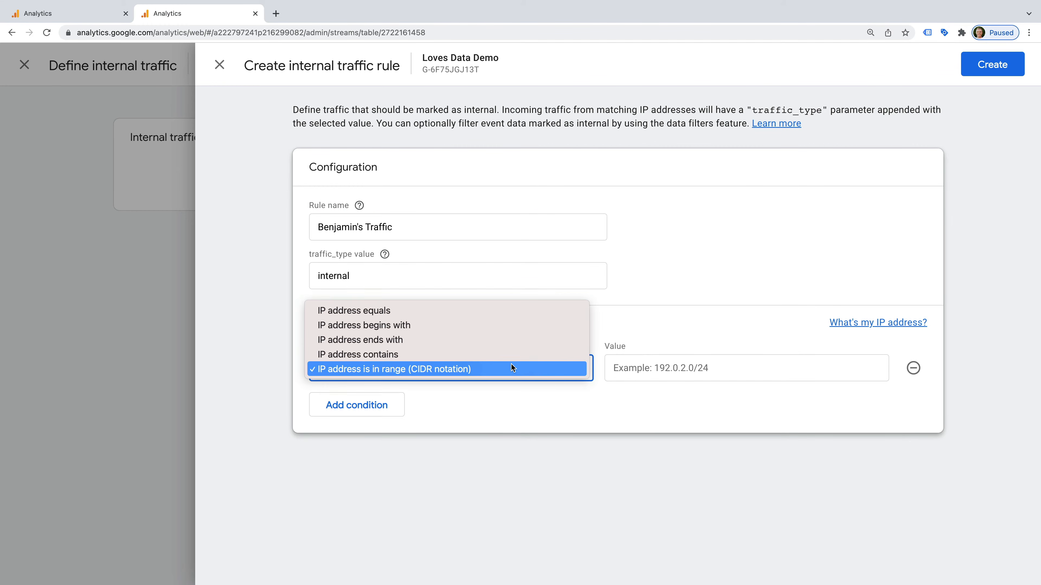
left_click(511, 310)
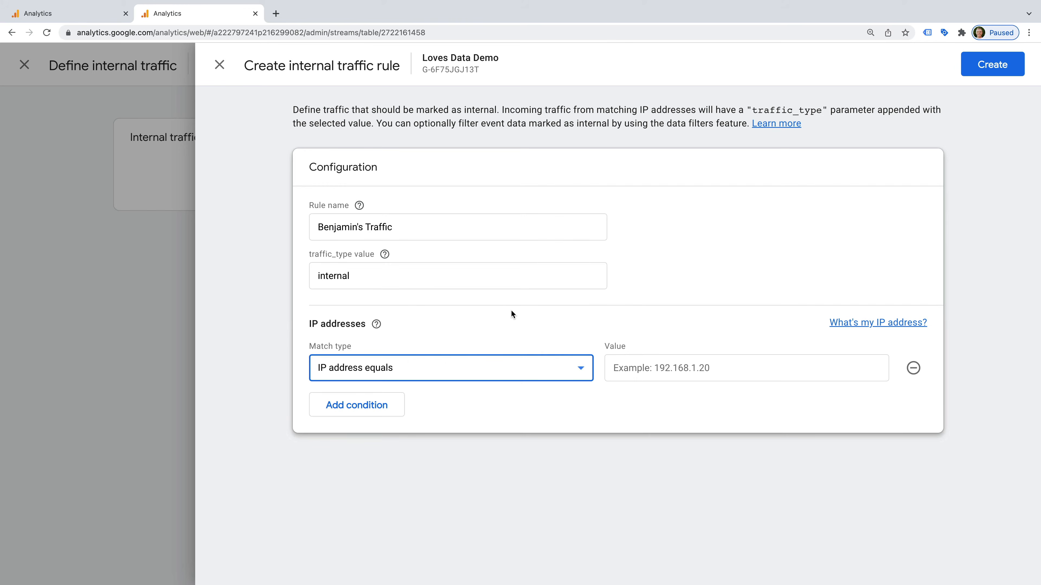
left_click(645, 368)
type("192.168.1.20")
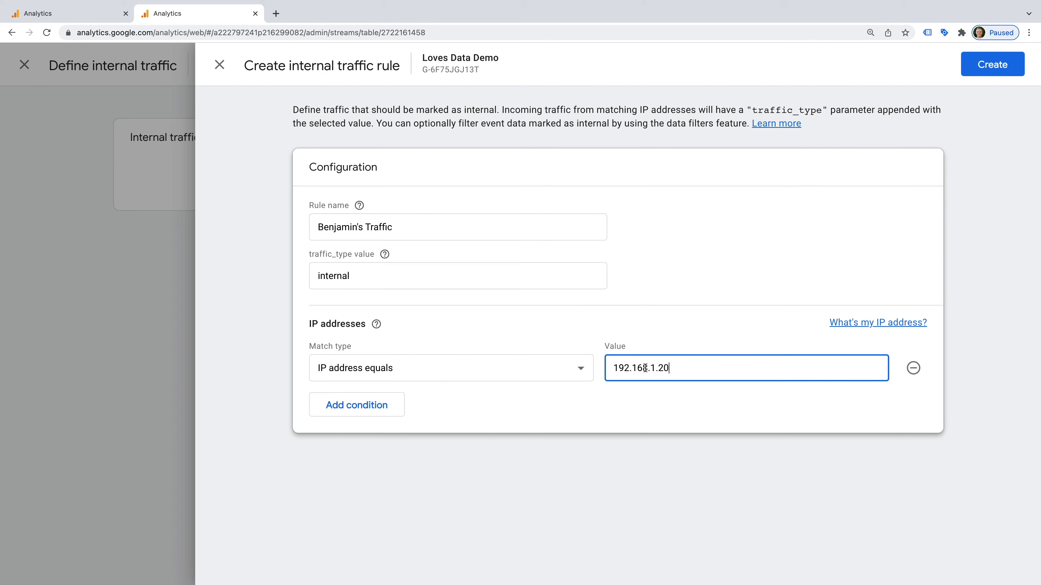
left_click(600, 334)
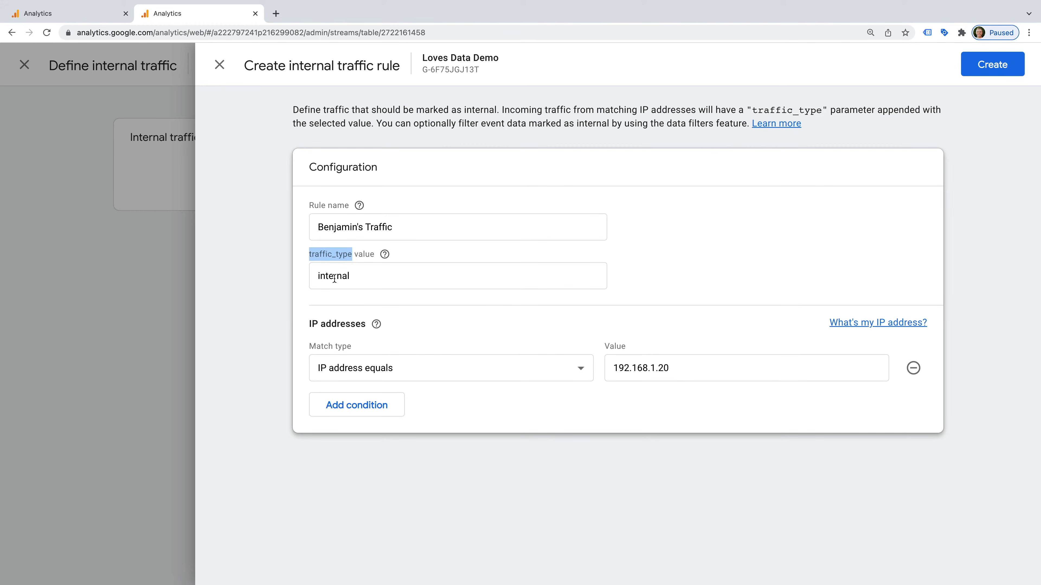
left_click_drag(317, 276, 355, 276)
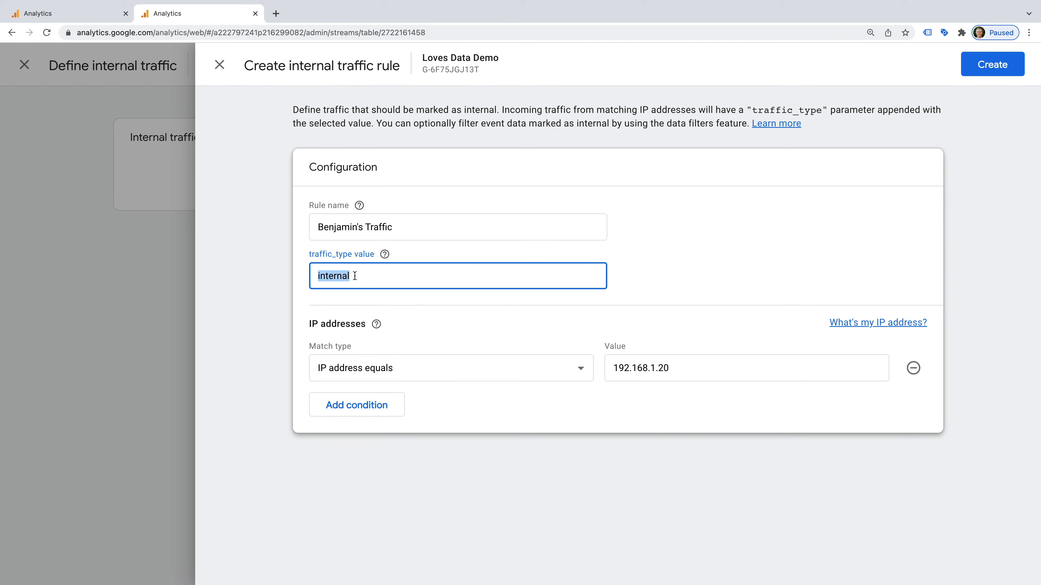
left_click(362, 300)
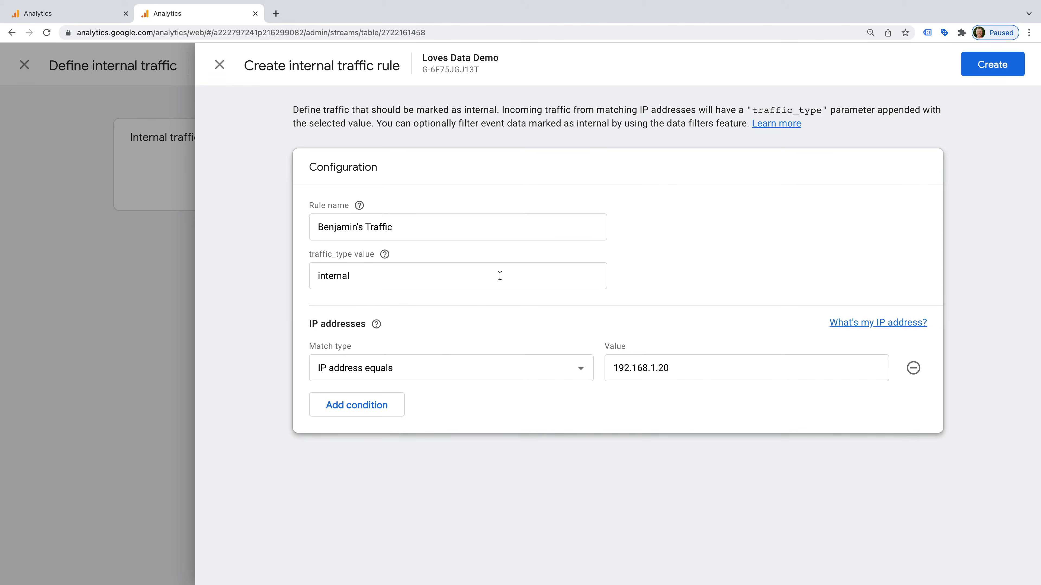
left_click(993, 66)
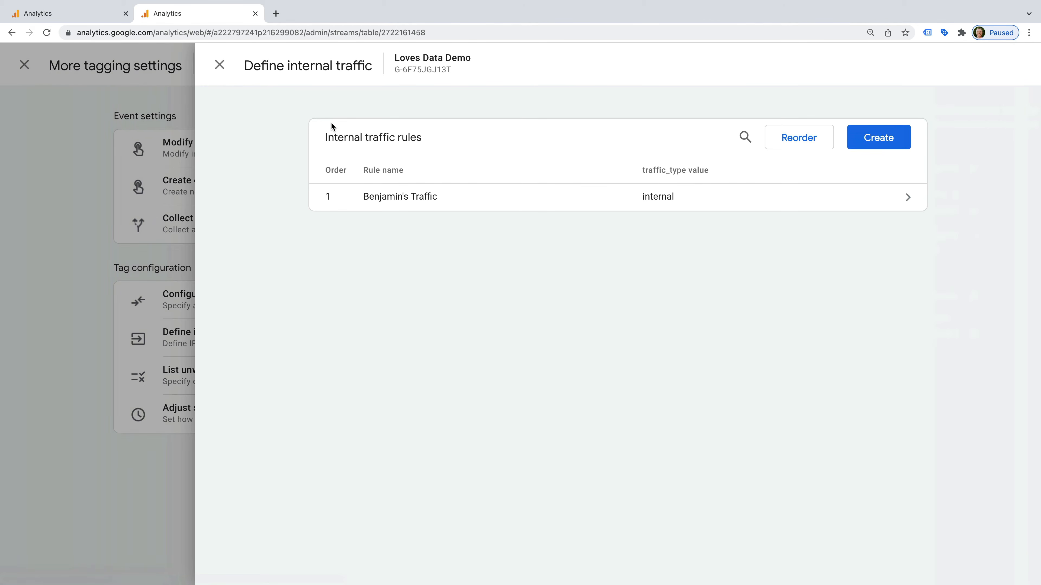
Step: Close the stream panels and go to Data Settings > Data filters
left_click(219, 65)
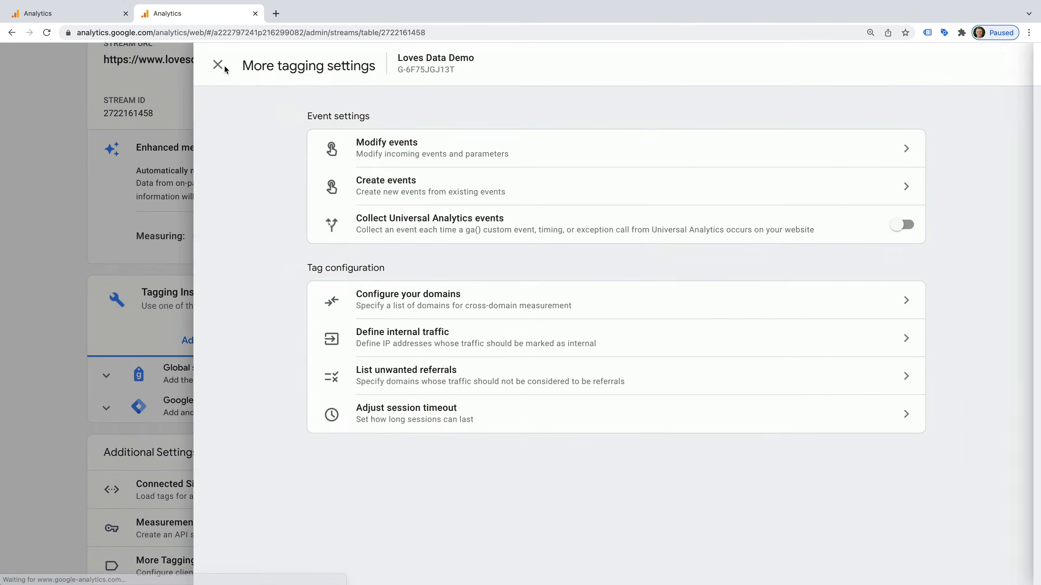
left_click(219, 65)
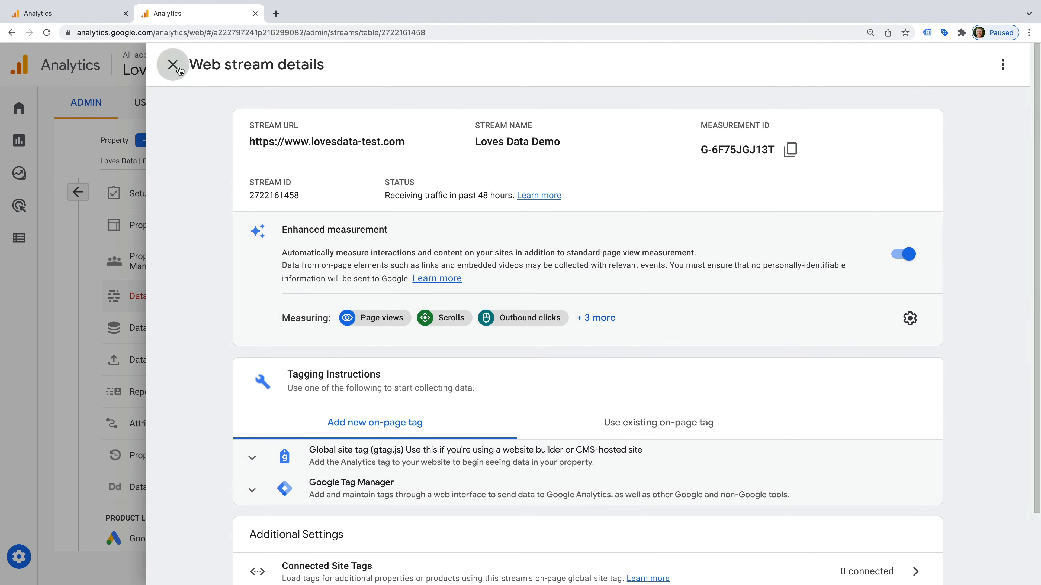
left_click(173, 65)
left_click(206, 329)
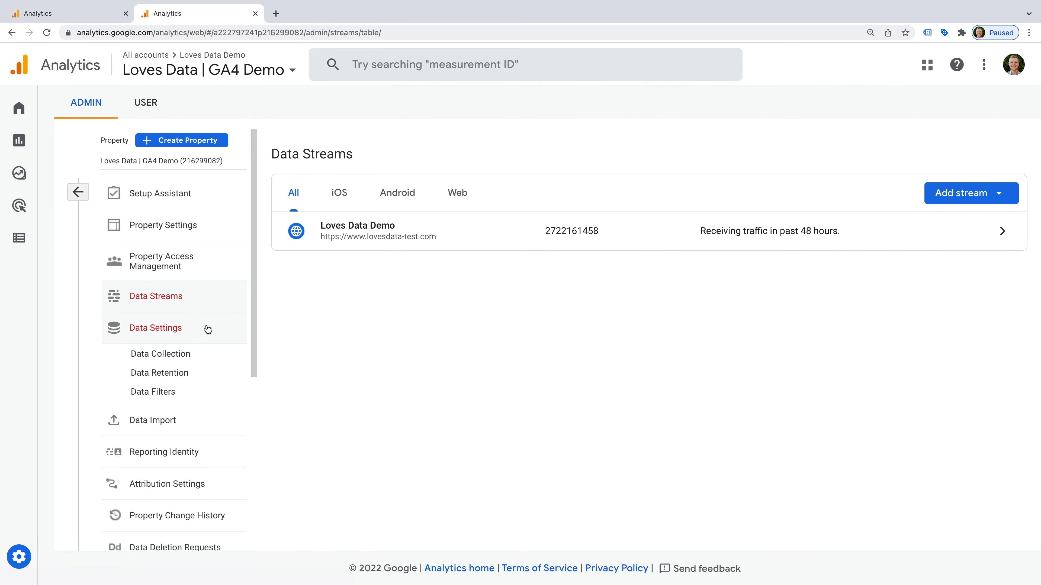
left_click(186, 395)
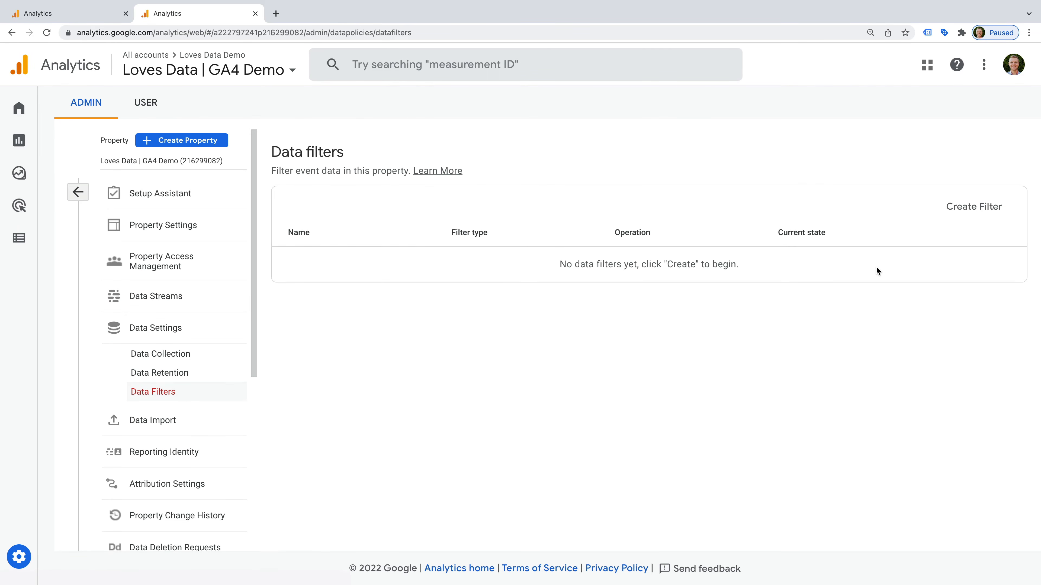
Step: Create an Internal Traffic filter named 'Exclude Internal Traffic' for traffic_type internal
left_click(956, 204)
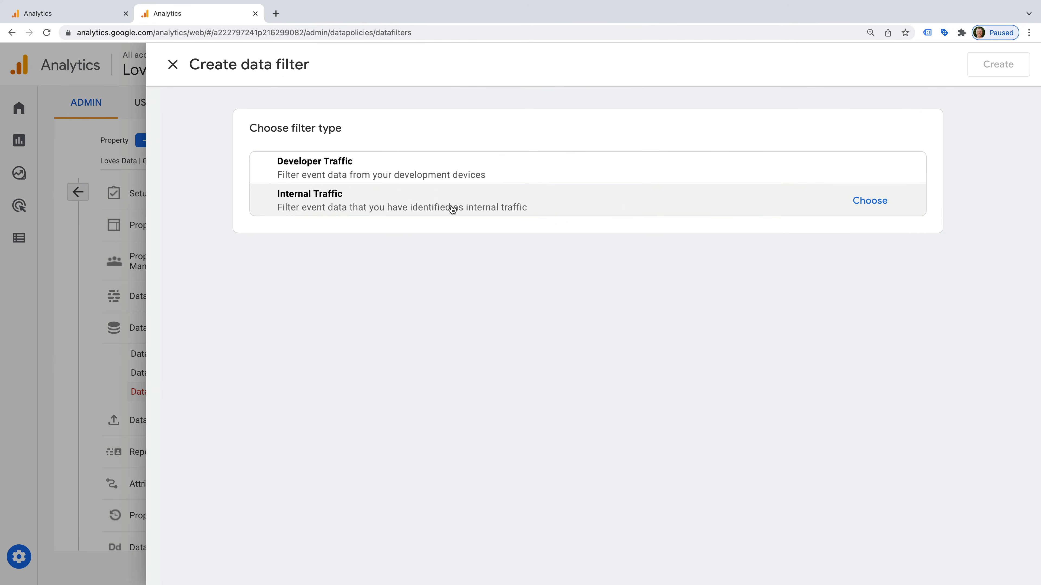
left_click(371, 204)
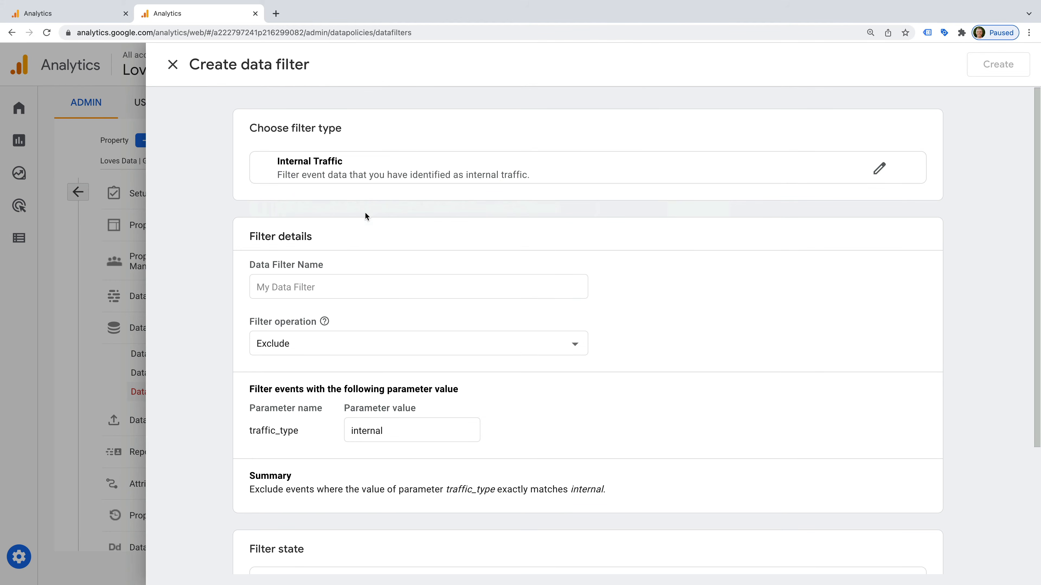
left_click(365, 287)
type("Ex")
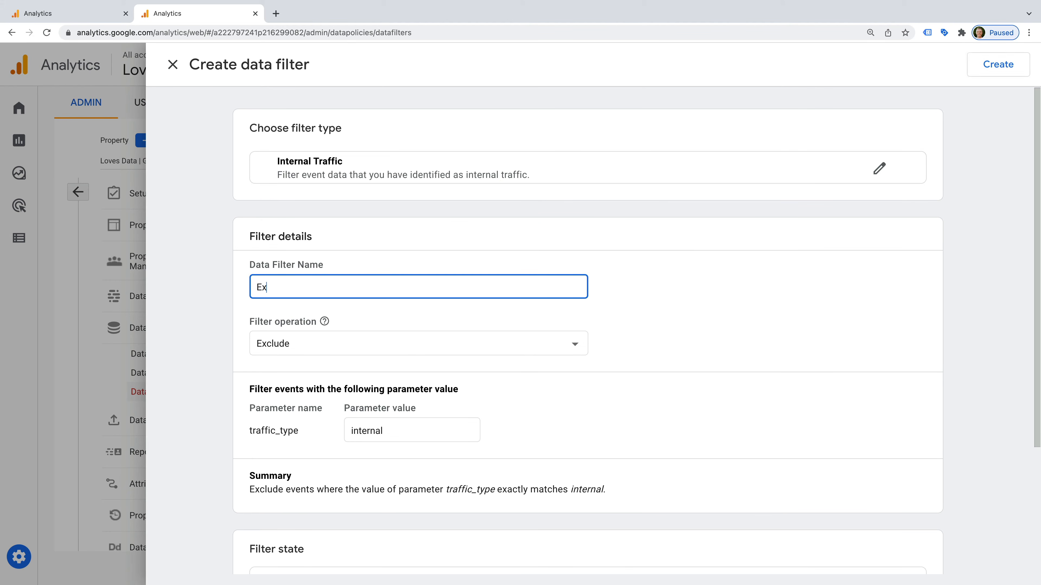
type("clude Internal Traffic")
left_click(356, 313)
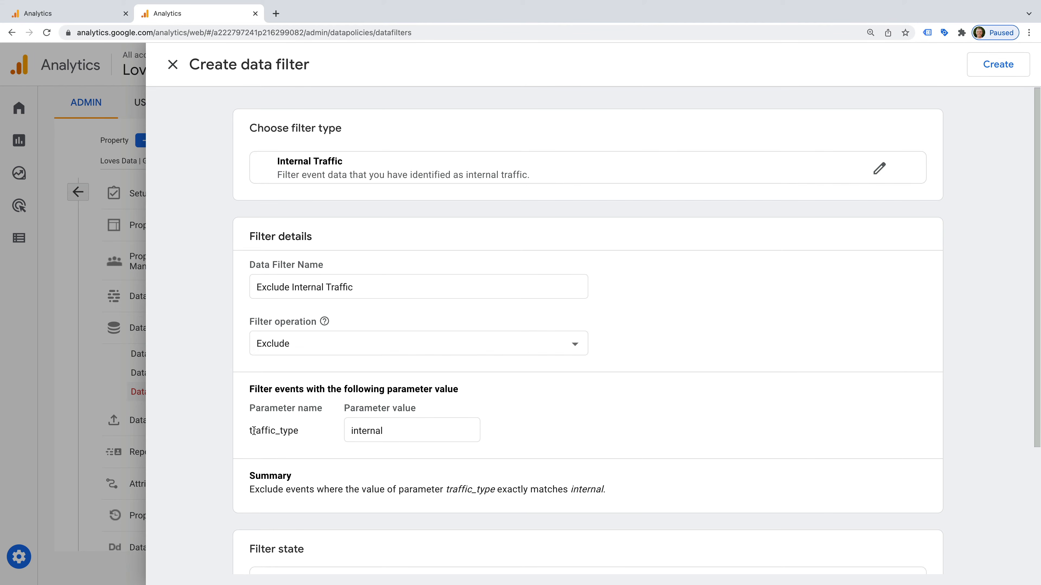
left_click_drag(251, 430, 383, 431)
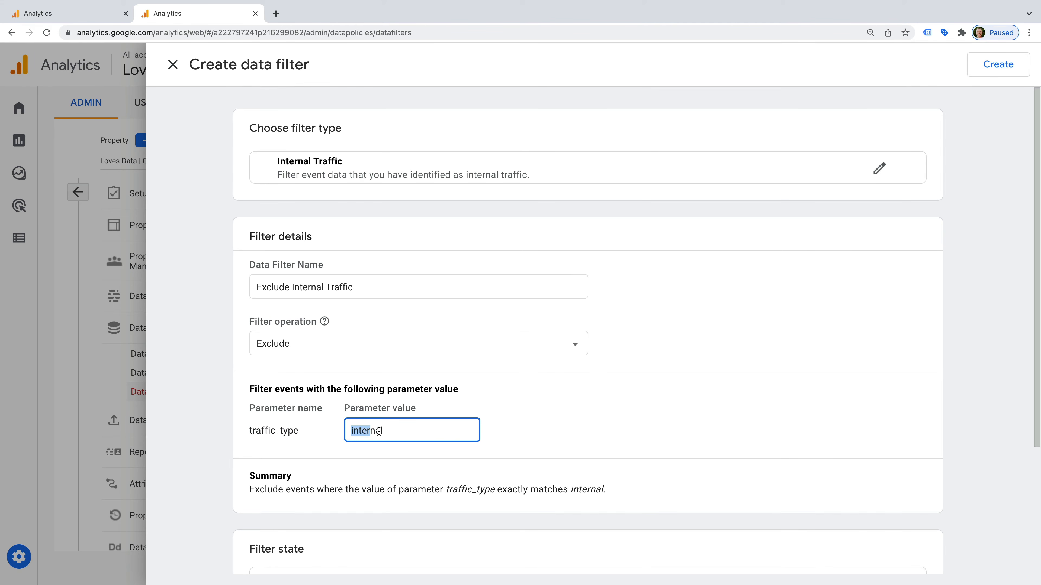
left_click(422, 453)
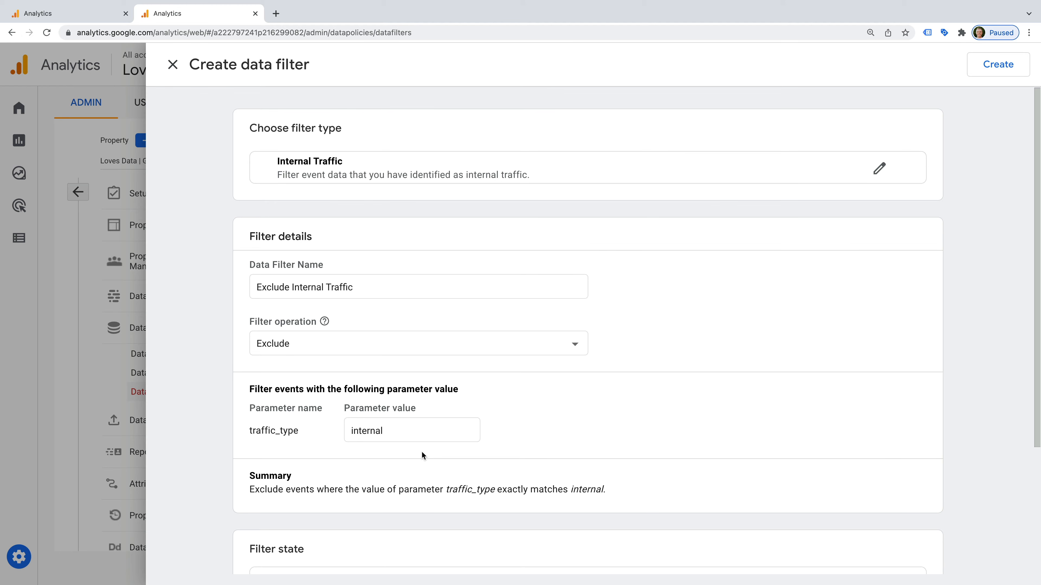
Step: Set the filter state to Active, create it, and confirm activation without testing
scroll(422, 453, "down", 5)
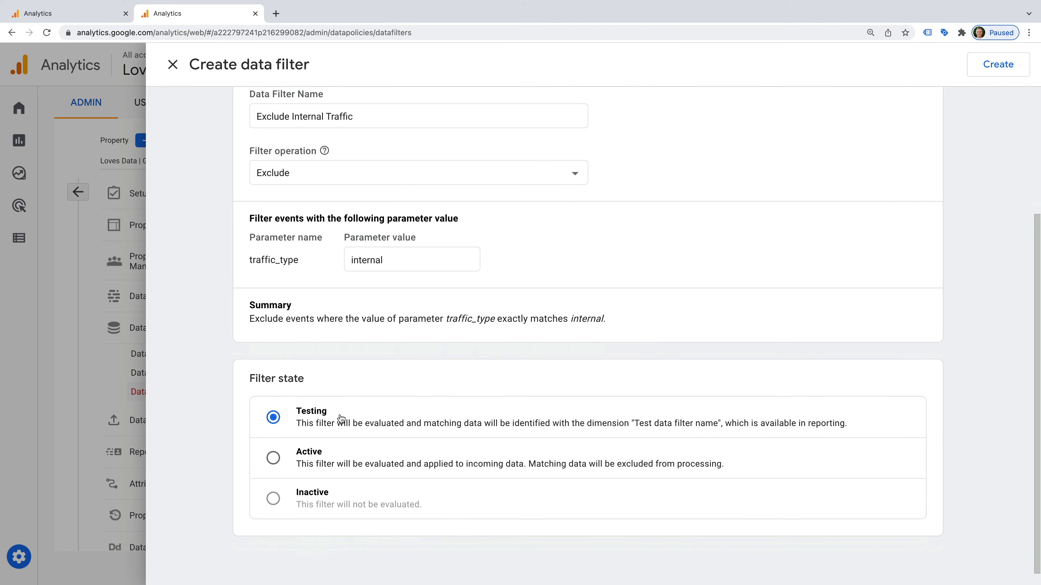
left_click(274, 459)
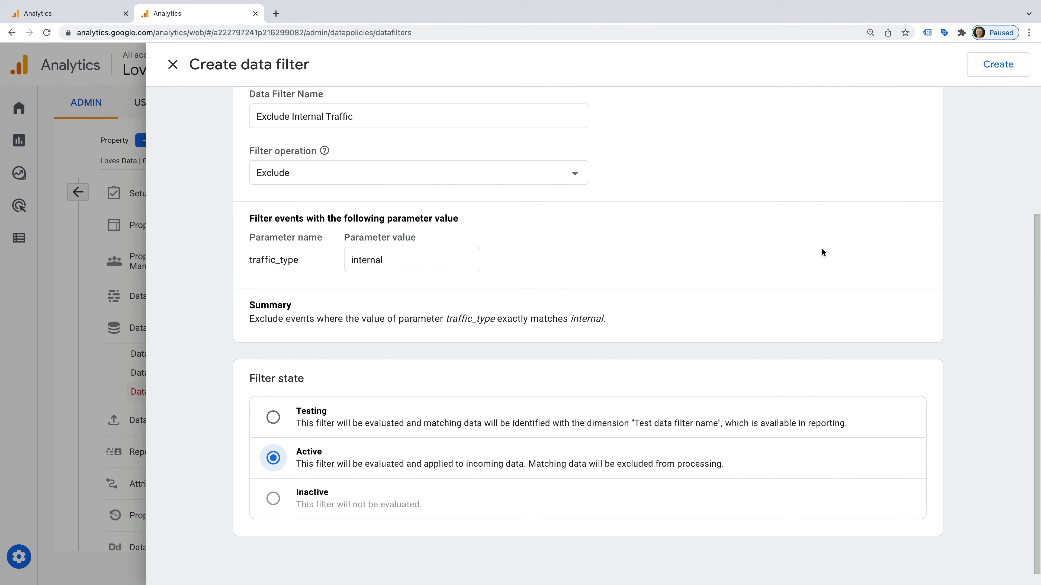
left_click(998, 64)
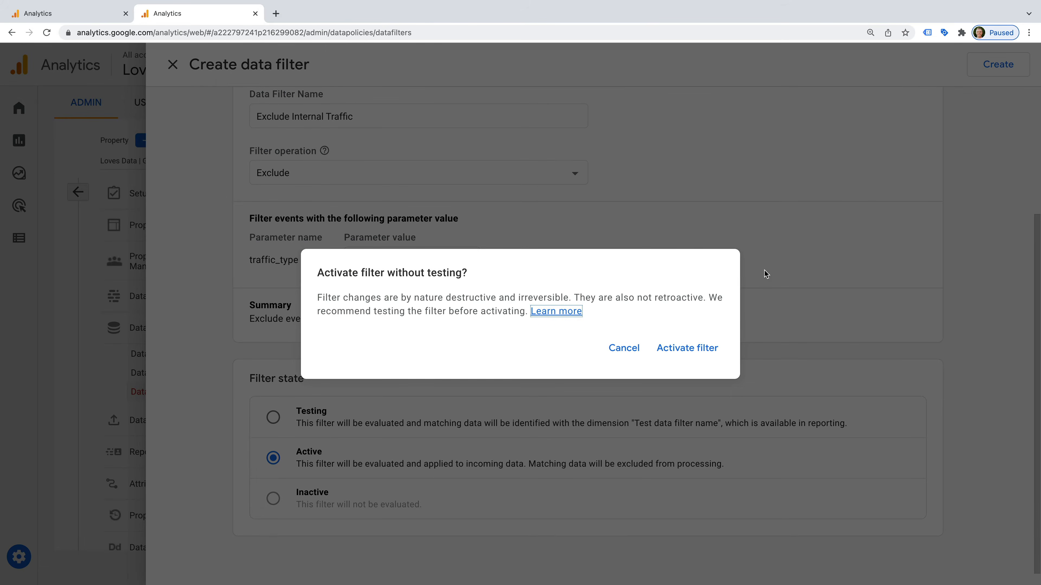
left_click(677, 349)
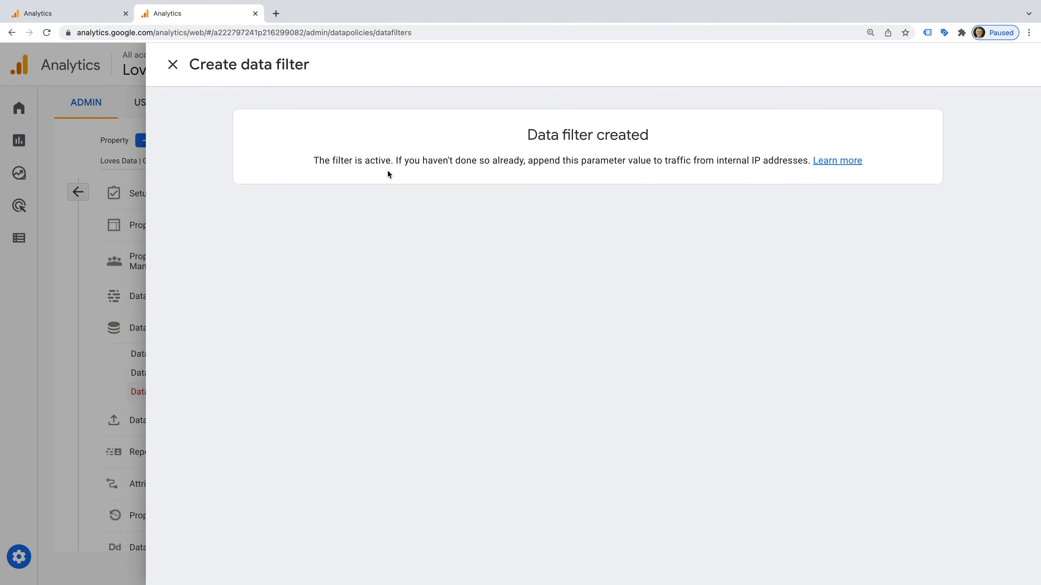
left_click(172, 64)
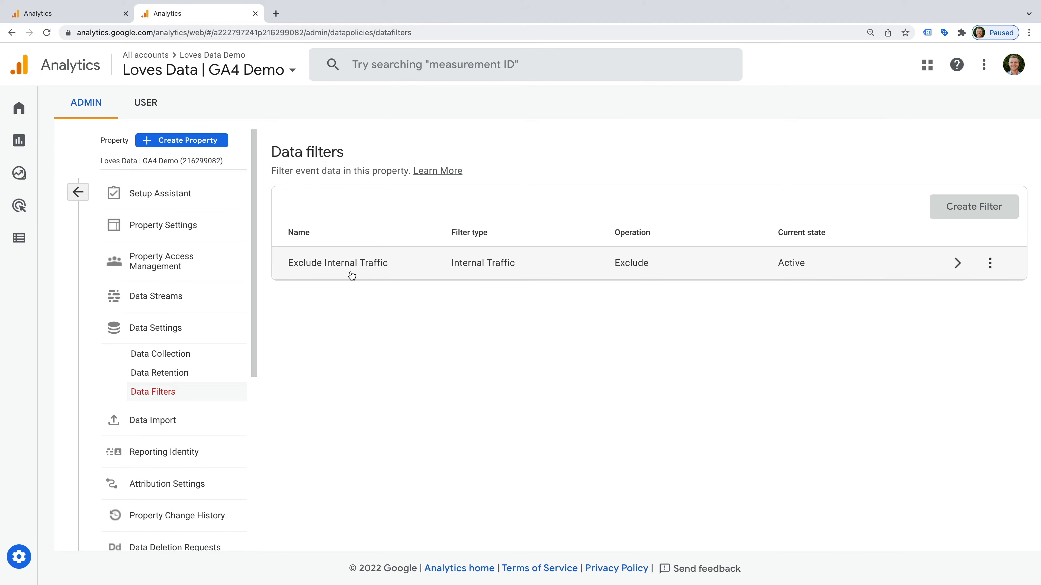
Step: On Configure > Events, start an event modification, then discard it without saving
left_click(19, 240)
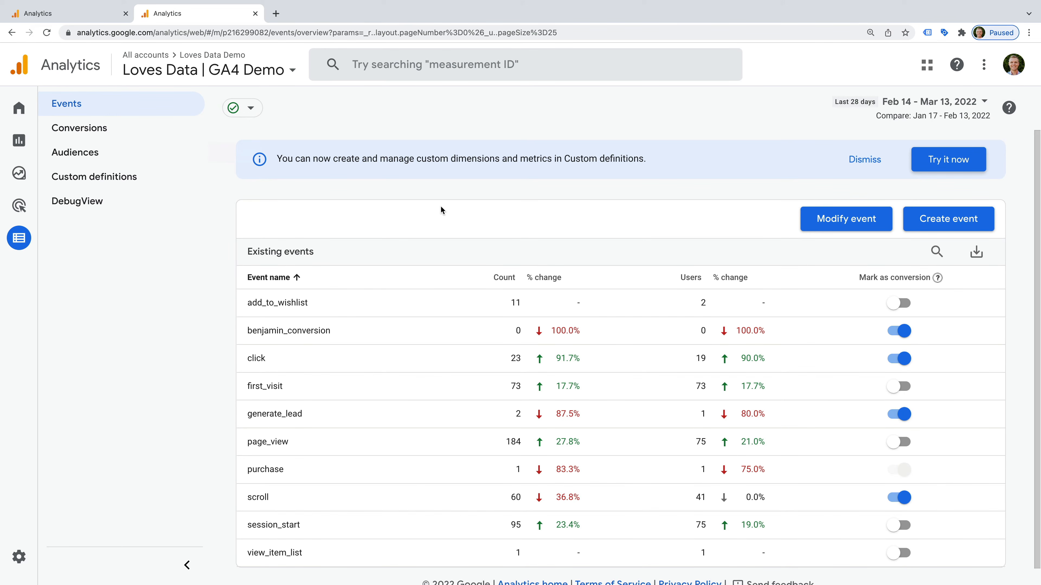
left_click(813, 228)
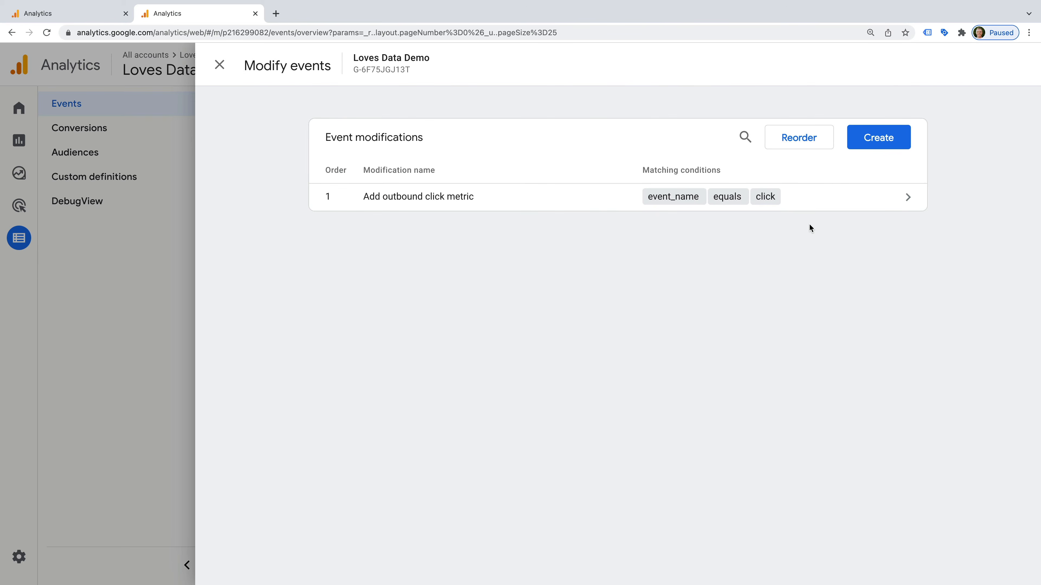
left_click(869, 139)
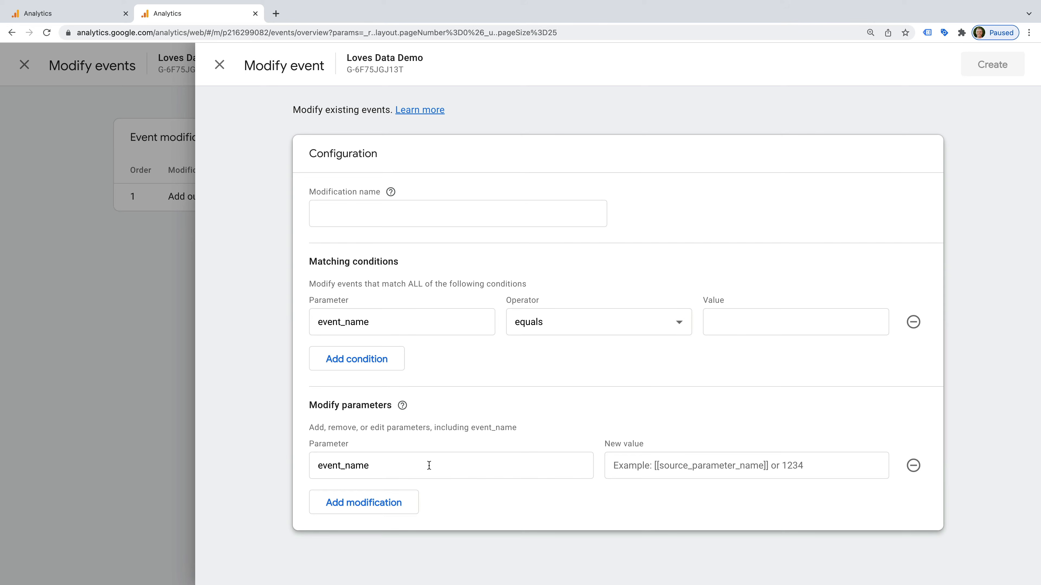
left_click(400, 501)
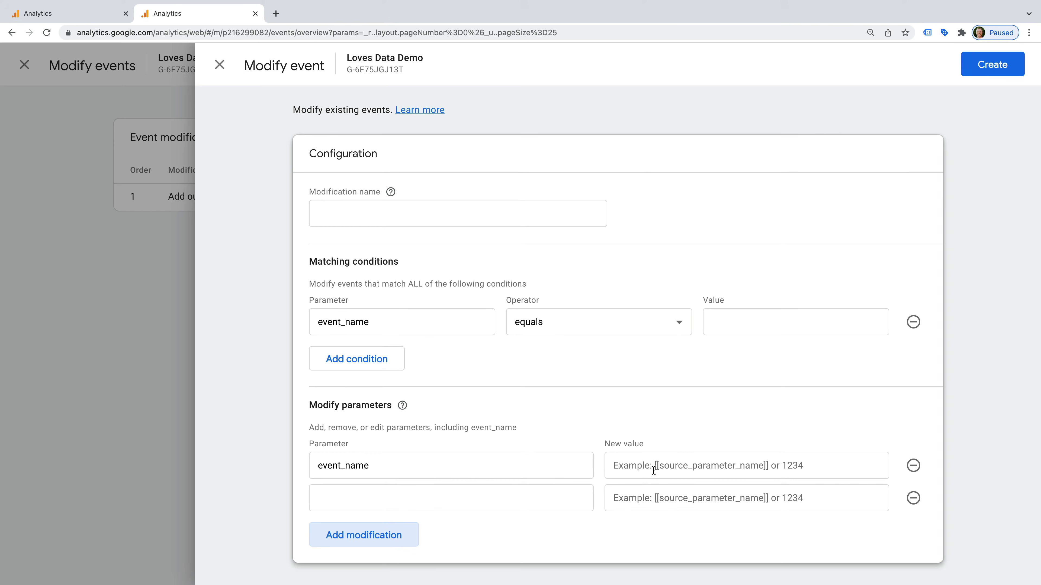
left_click(665, 465)
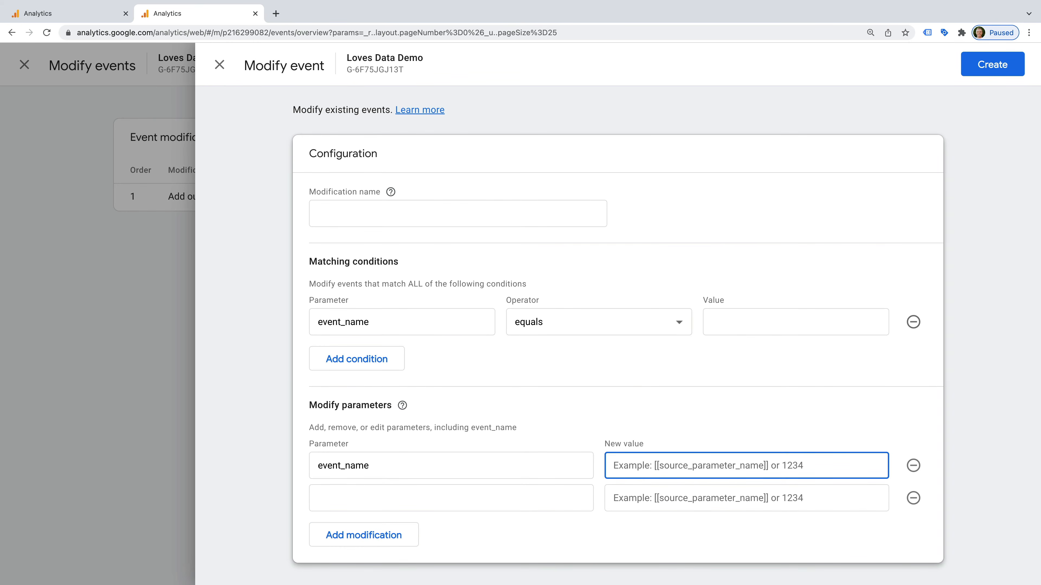
left_click(220, 65)
left_click(646, 228)
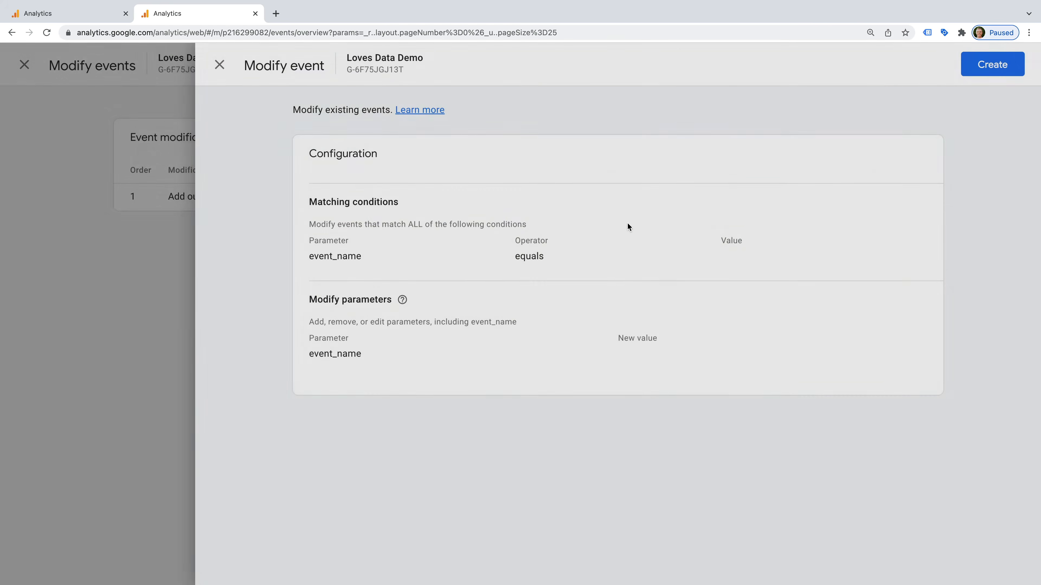
left_click(219, 67)
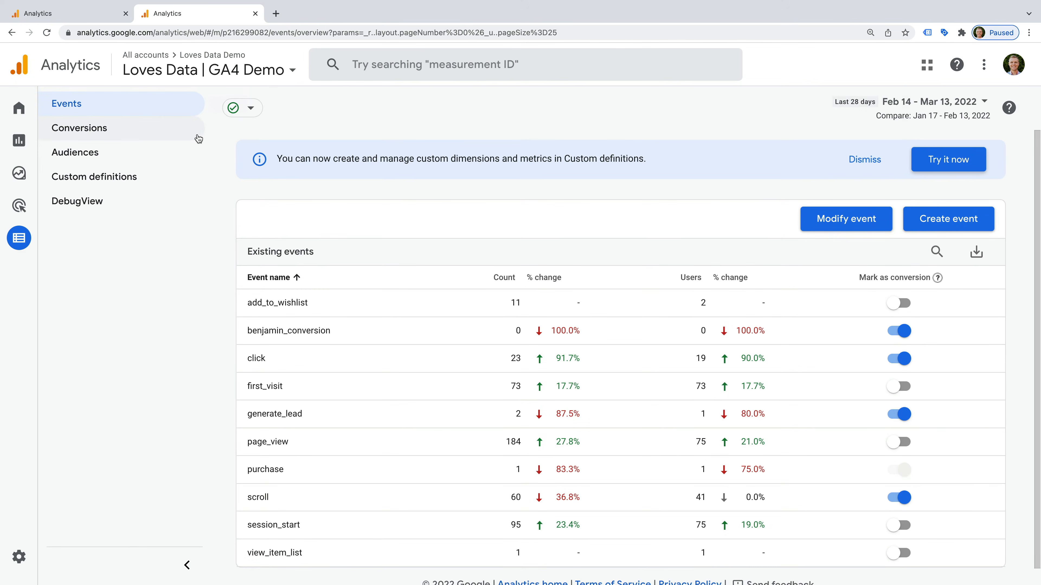
Step: Switch to the UA merchandise store property's 1 Master View
left_click(71, 16)
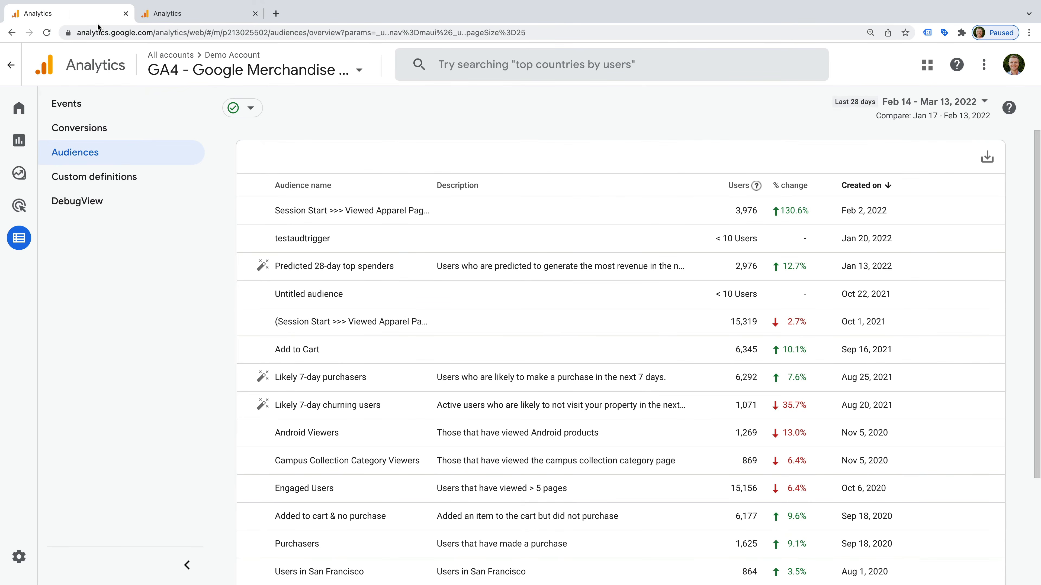
left_click(207, 67)
left_click(272, 246)
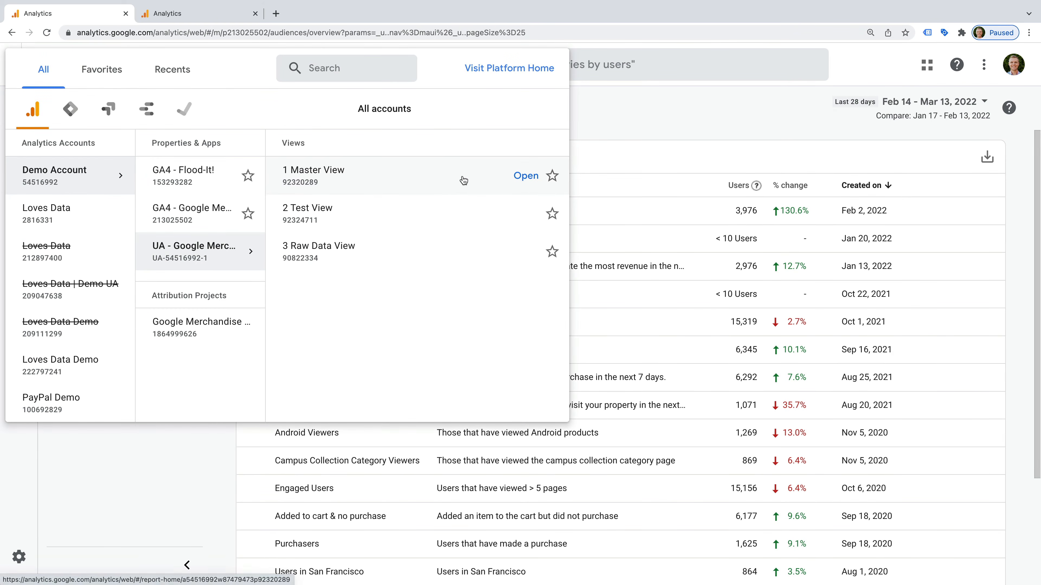
left_click(462, 176)
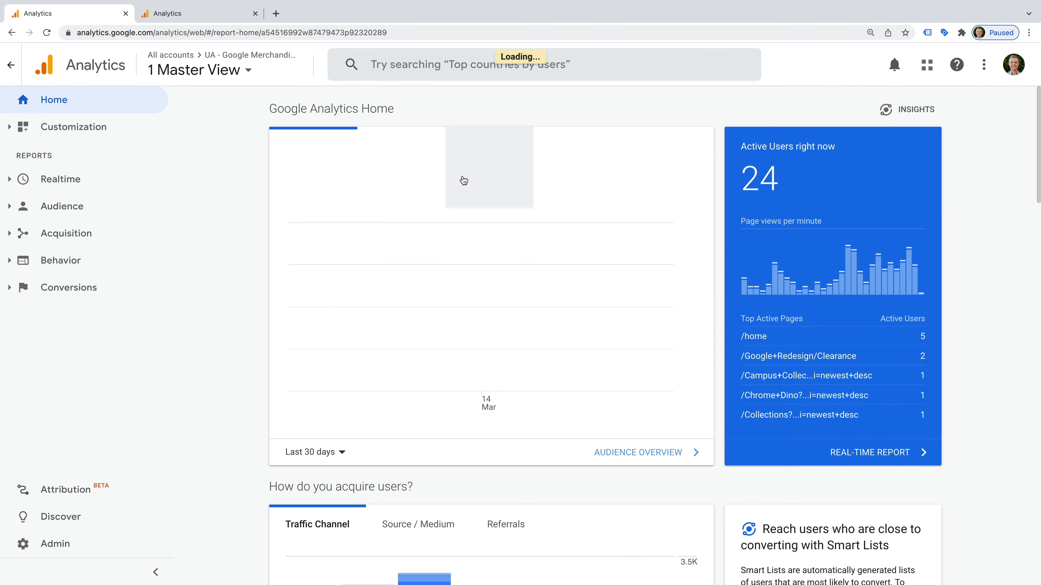
Step: Open Acquisition > All Traffic > Source/Medium
left_click(70, 232)
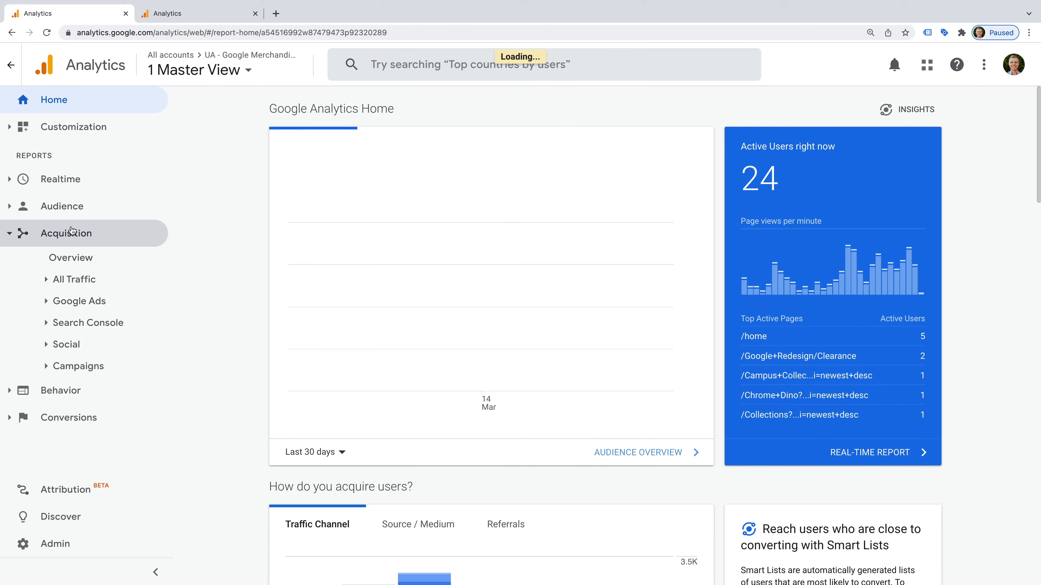
left_click(93, 279)
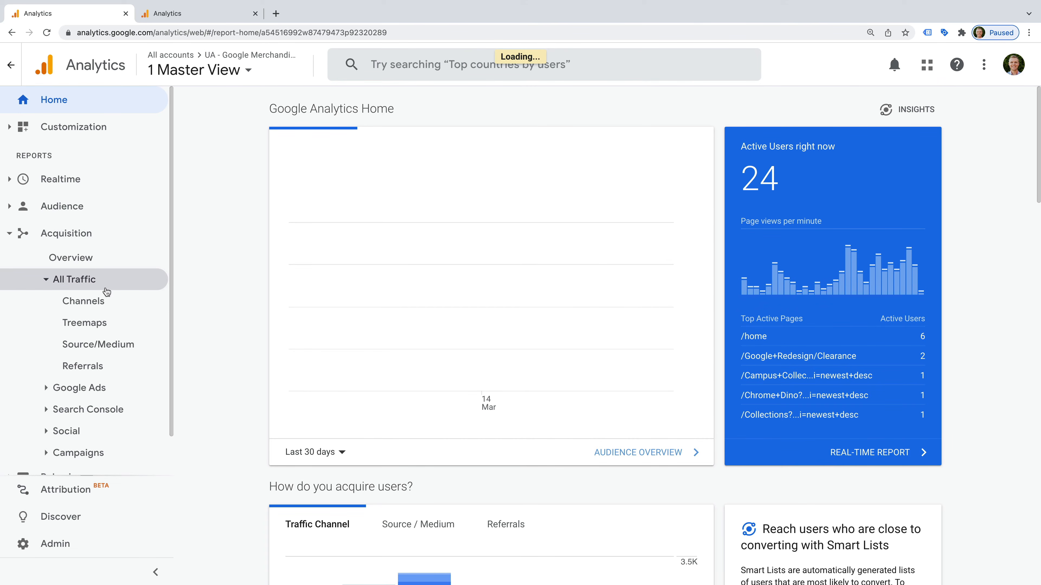
left_click(140, 349)
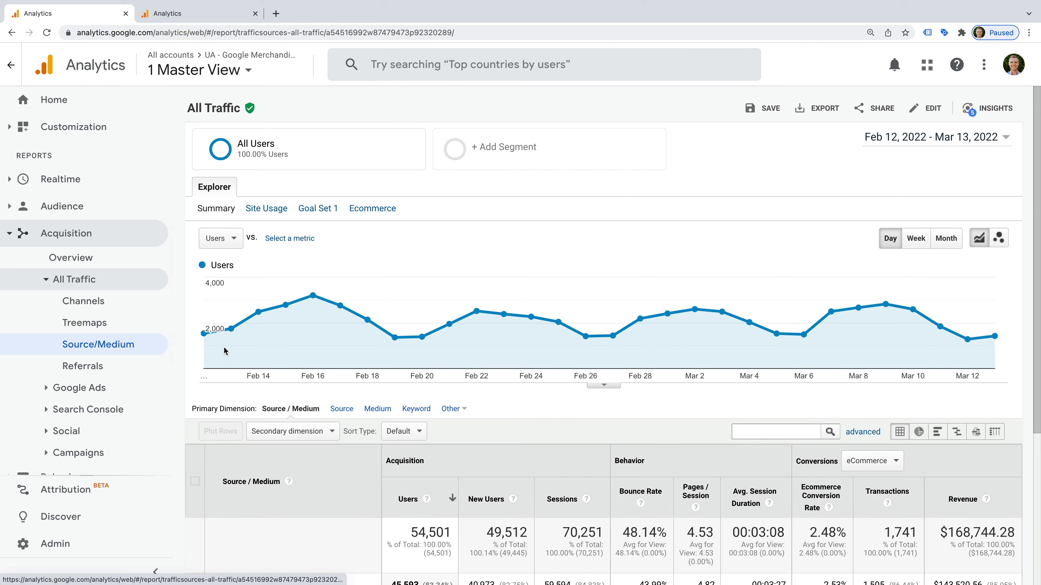
Step: Search the Source/Medium table for 'cpc' to narrow it to paid traffic
scroll(515, 405, "down", 5)
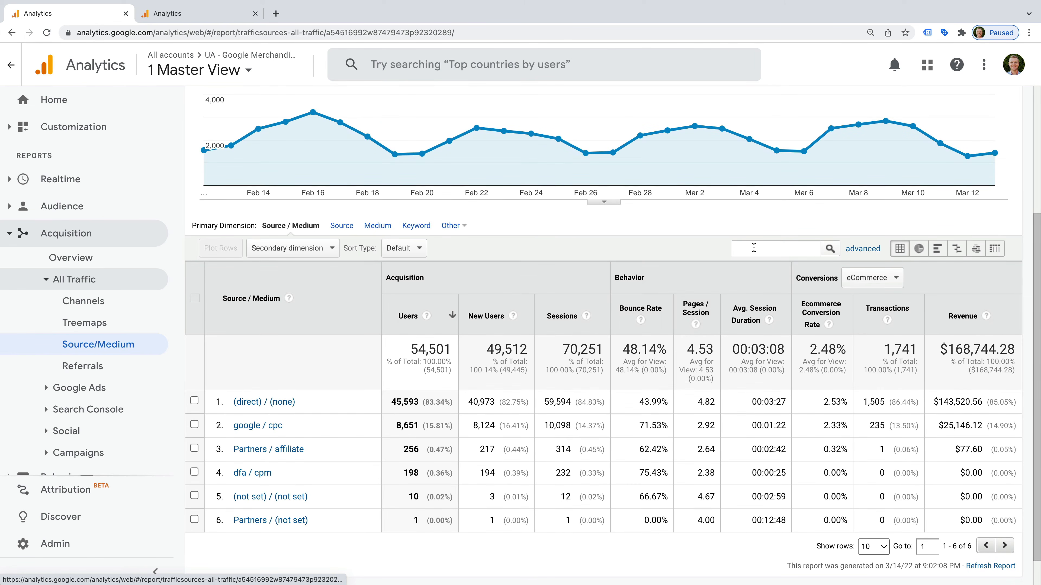
type("cpc")
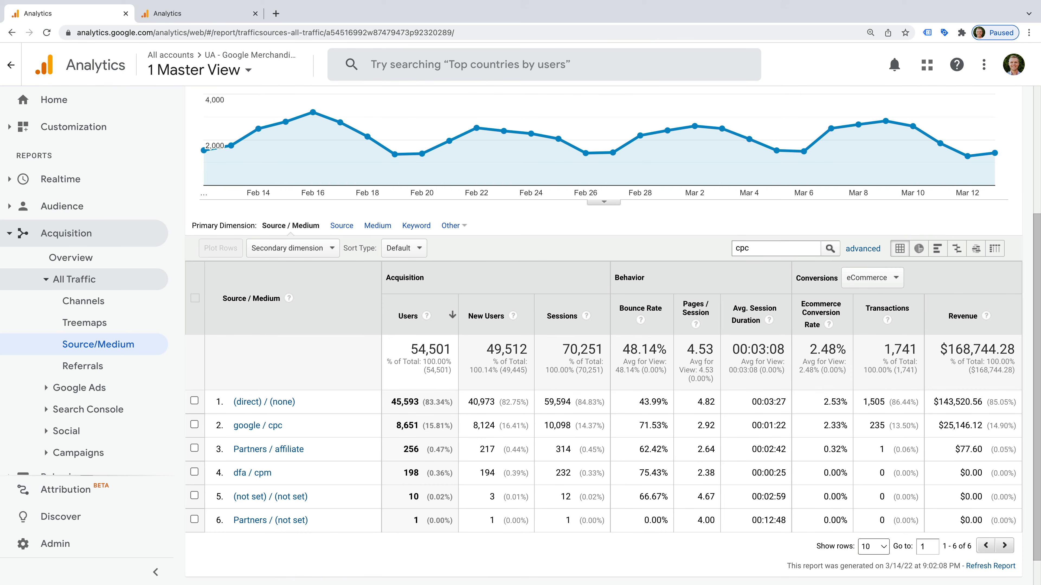
left_click(831, 250)
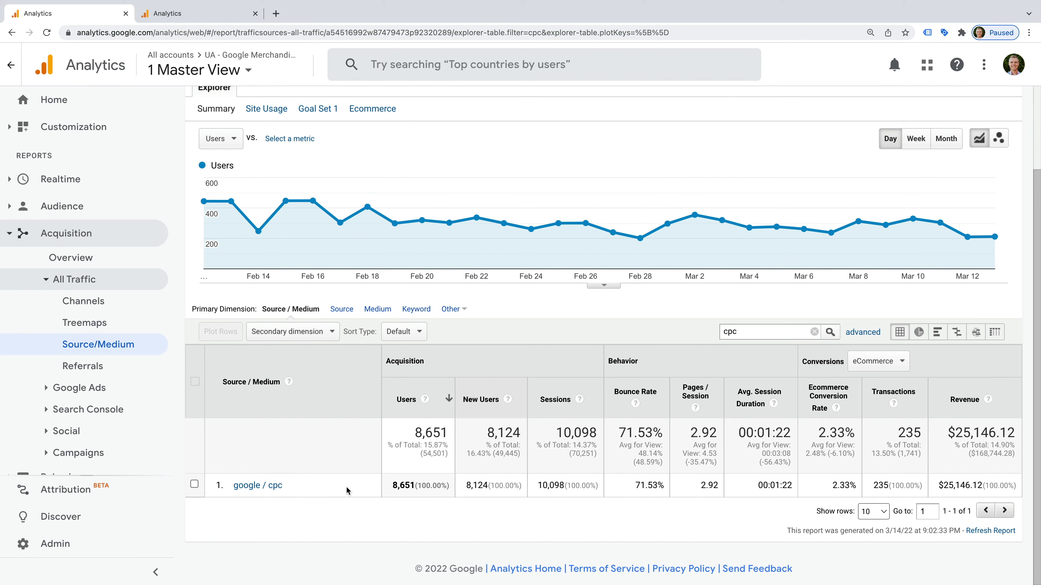
Step: Add Landing Page as the secondary dimension of the google / cpc table
left_click(332, 333)
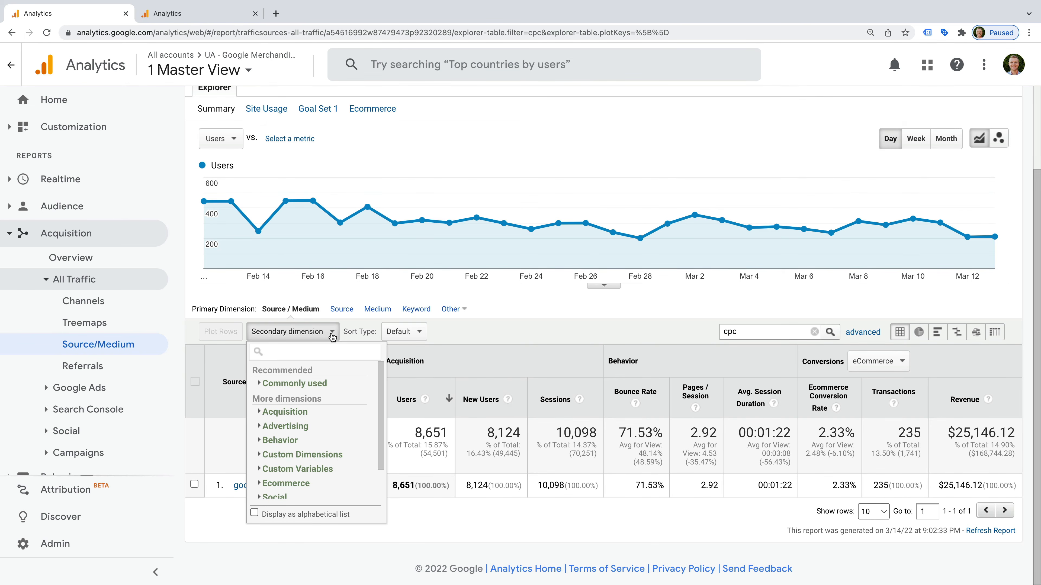
type("landing")
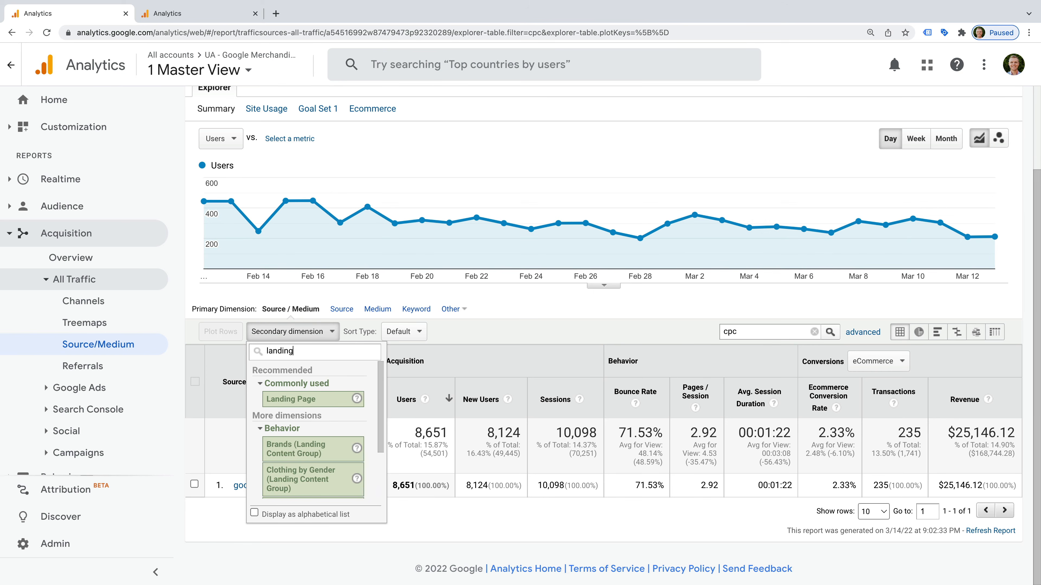
left_click(326, 400)
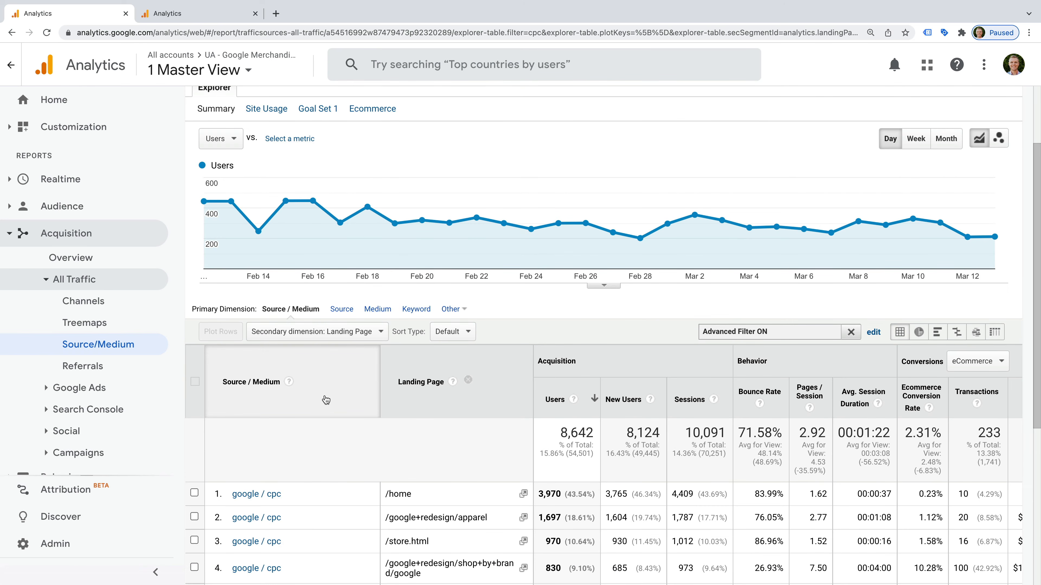
scroll(442, 427, "down", 3)
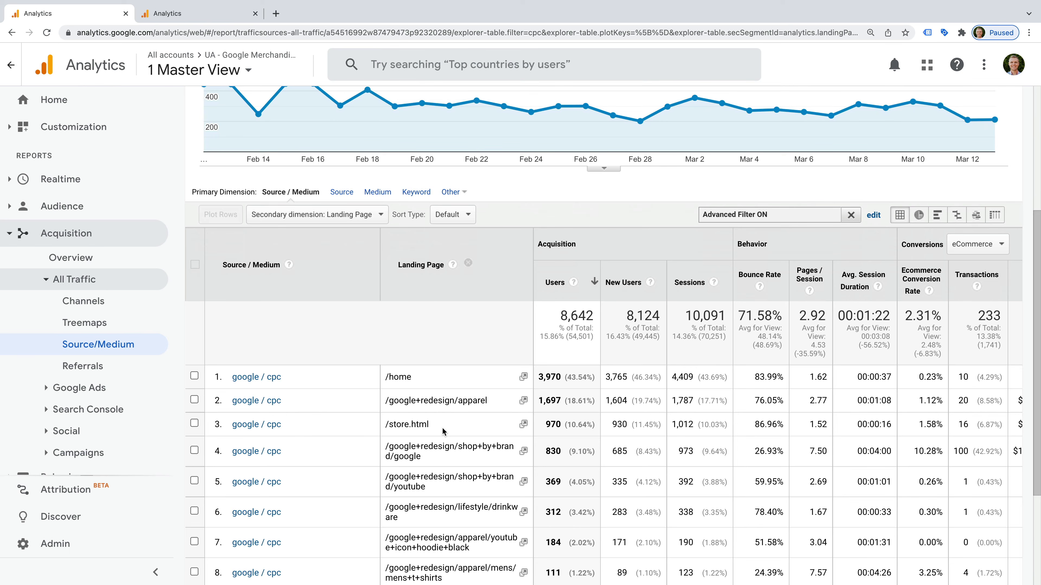
scroll(442, 428, "down", 1)
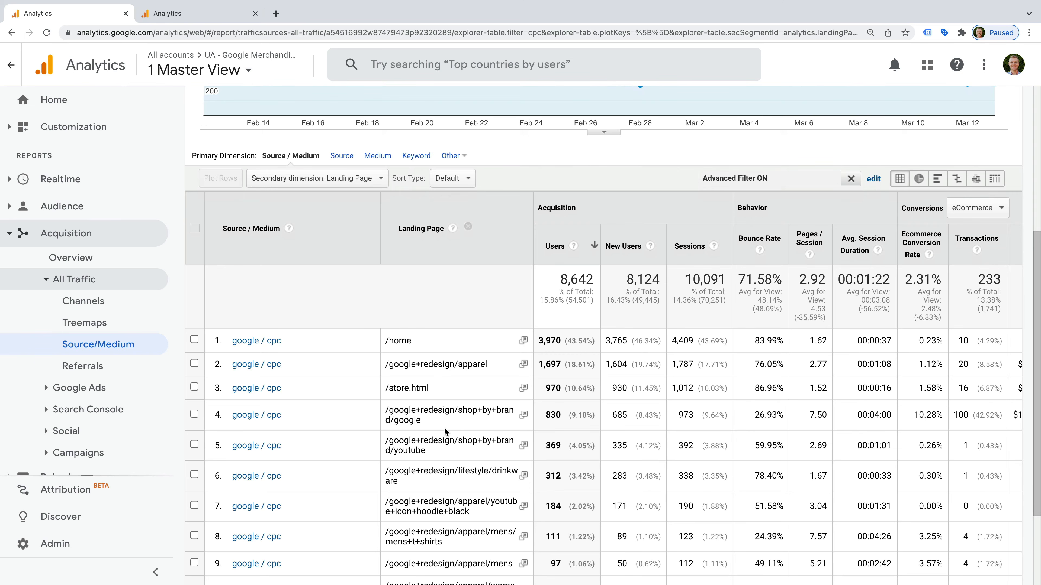
Step: Add an advanced filter condition of Landing Page containing 'lifestyle' and apply it
left_click(874, 181)
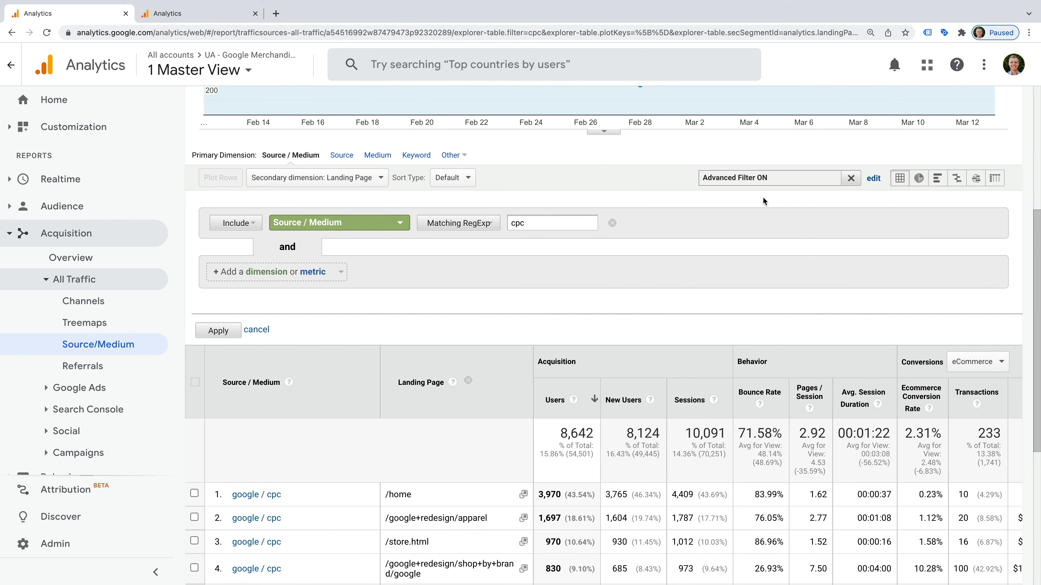
left_click(324, 272)
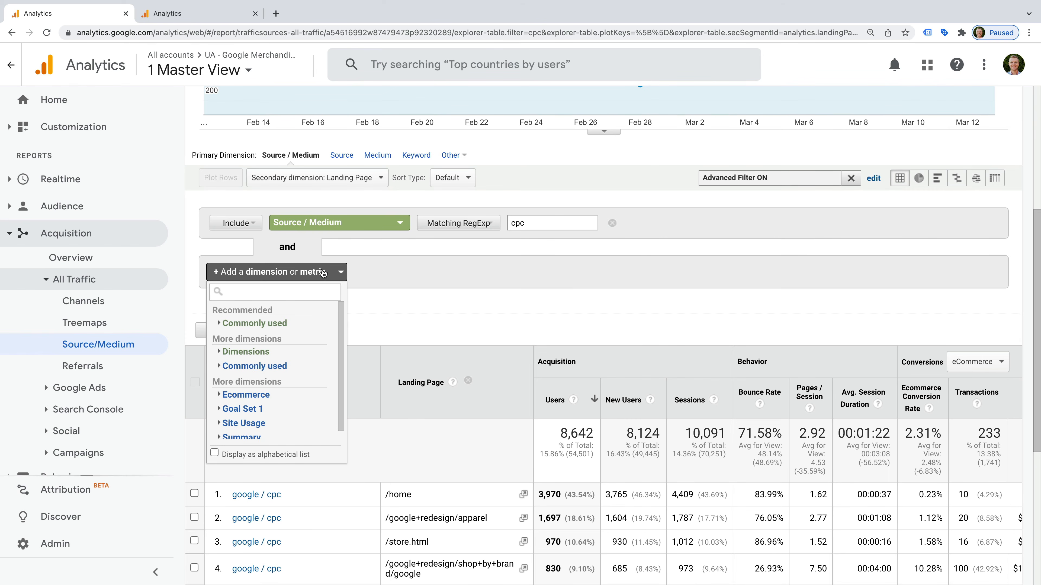
type("landin")
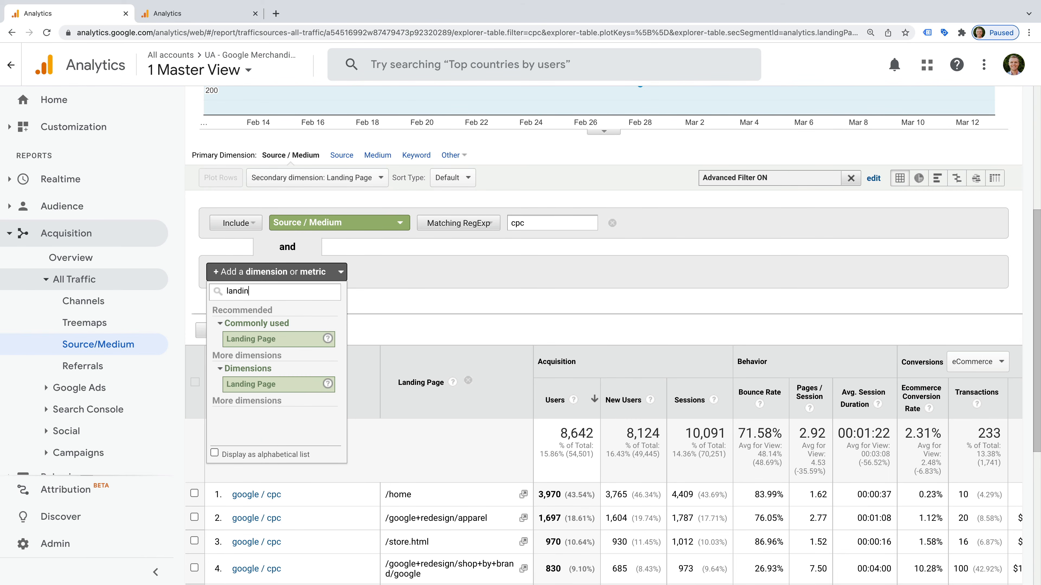
left_click(280, 339)
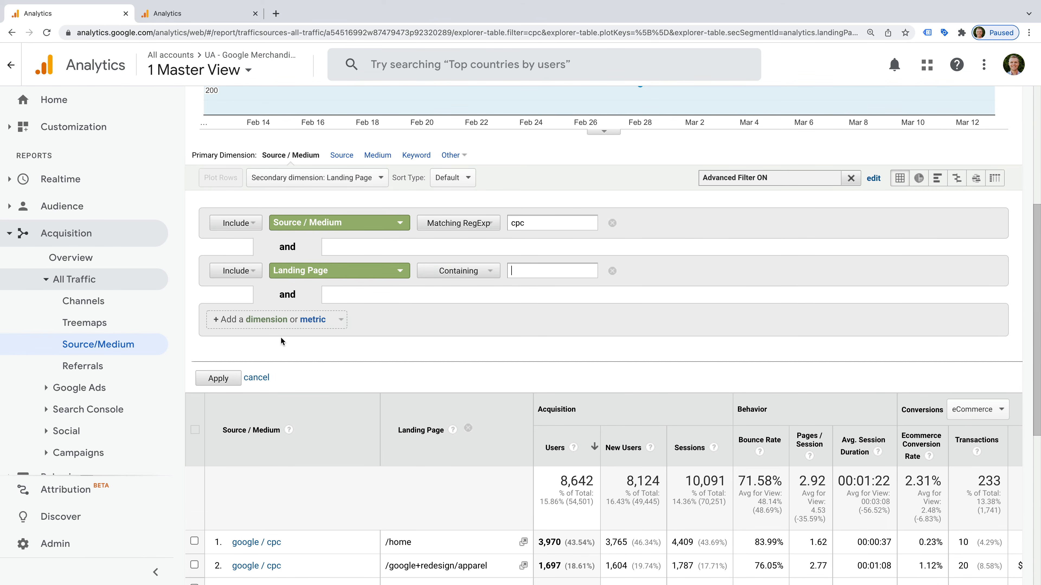
left_click(531, 270)
type("lifestyle")
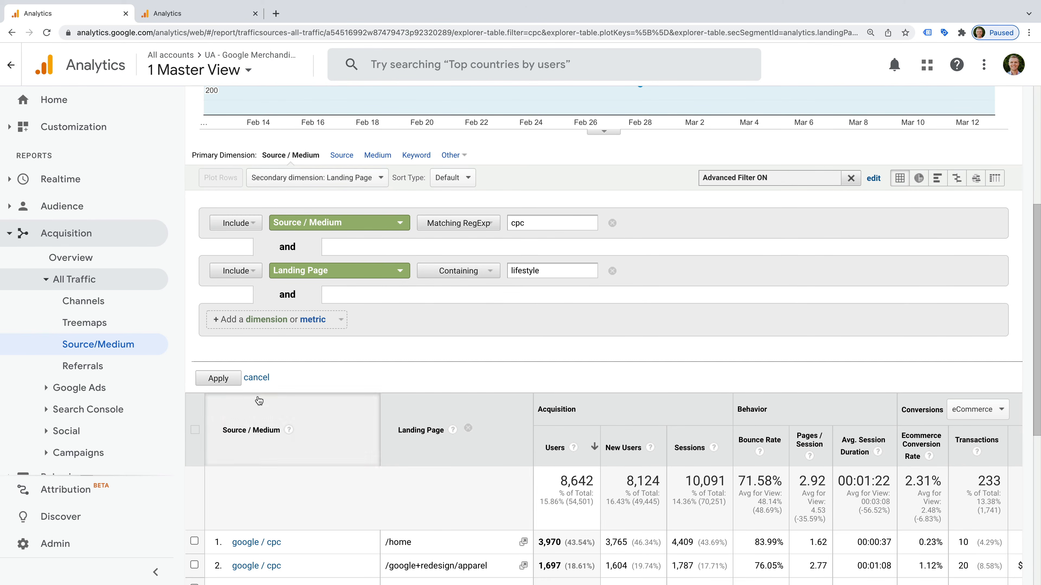
left_click(218, 377)
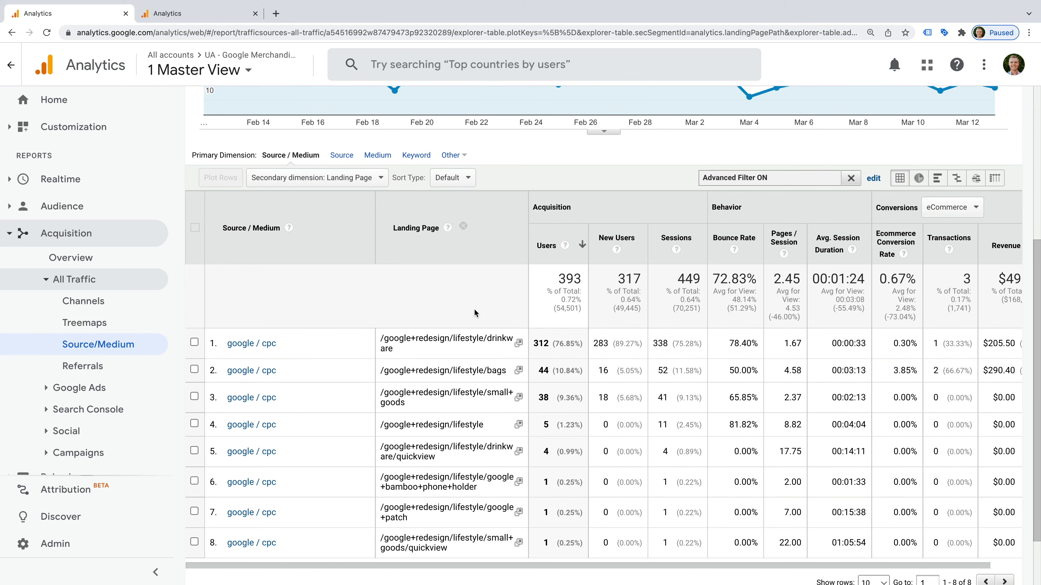
scroll(474, 308, "up", 5)
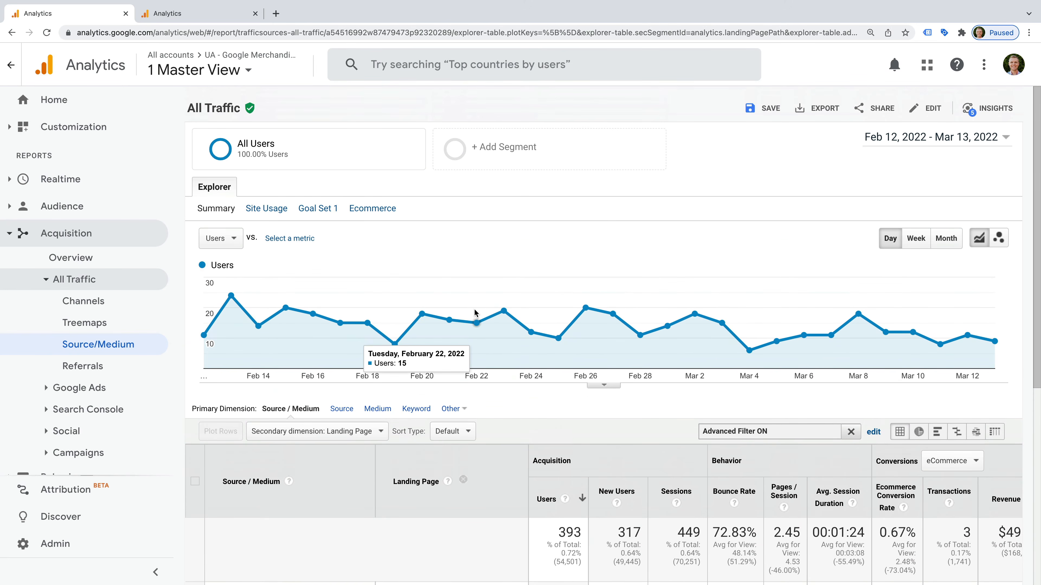
Step: Save the filtered report under the name 'CPC Landing Page'
left_click(757, 109)
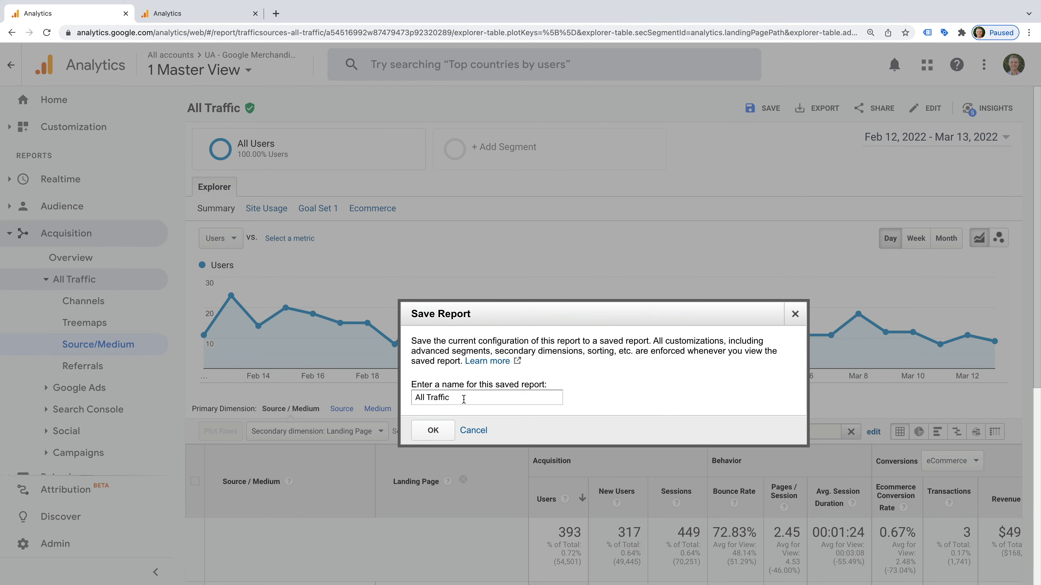
left_click_drag(463, 399, 374, 396)
type("CPC Landing Page")
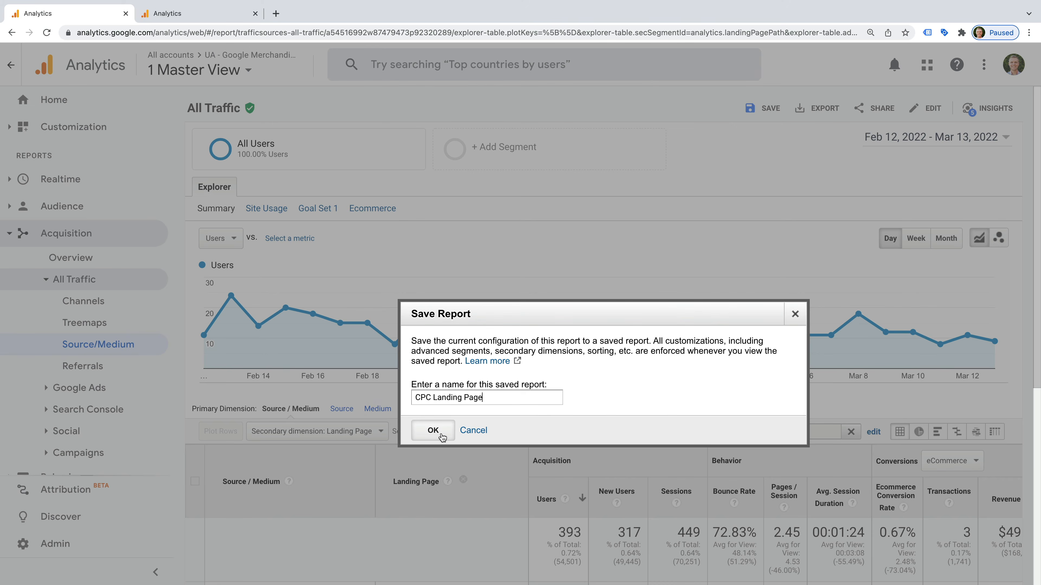
left_click(433, 430)
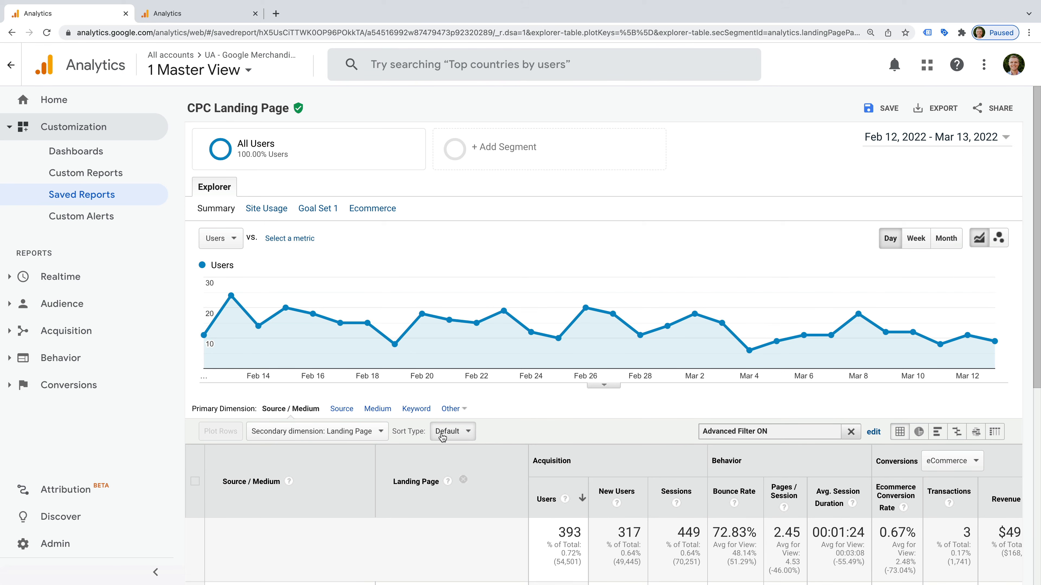
Step: From Custom Reports, open the US Traffic and Landing Pages report in the editor
scroll(442, 437, "down", 3)
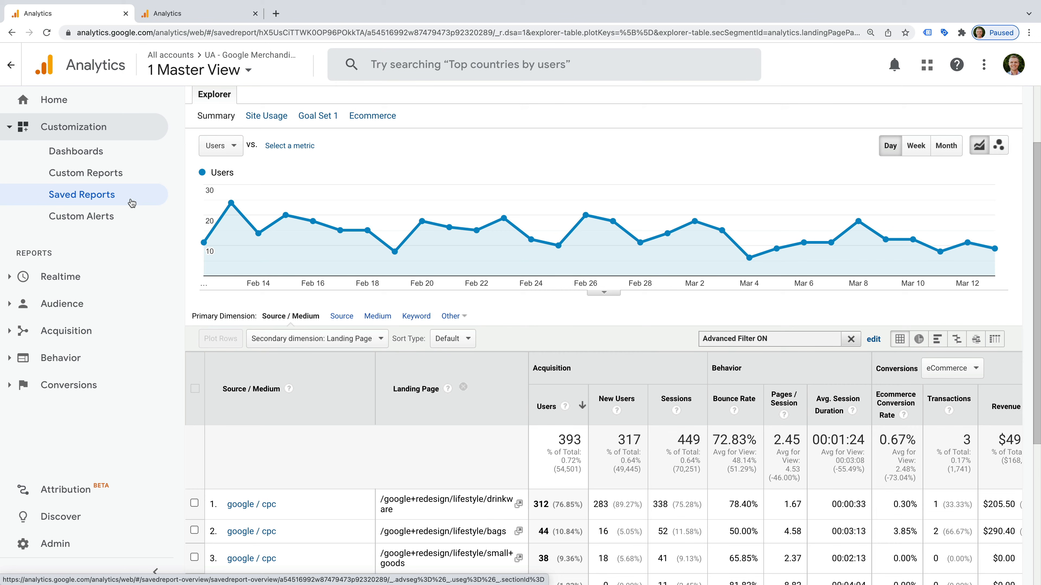
left_click(135, 176)
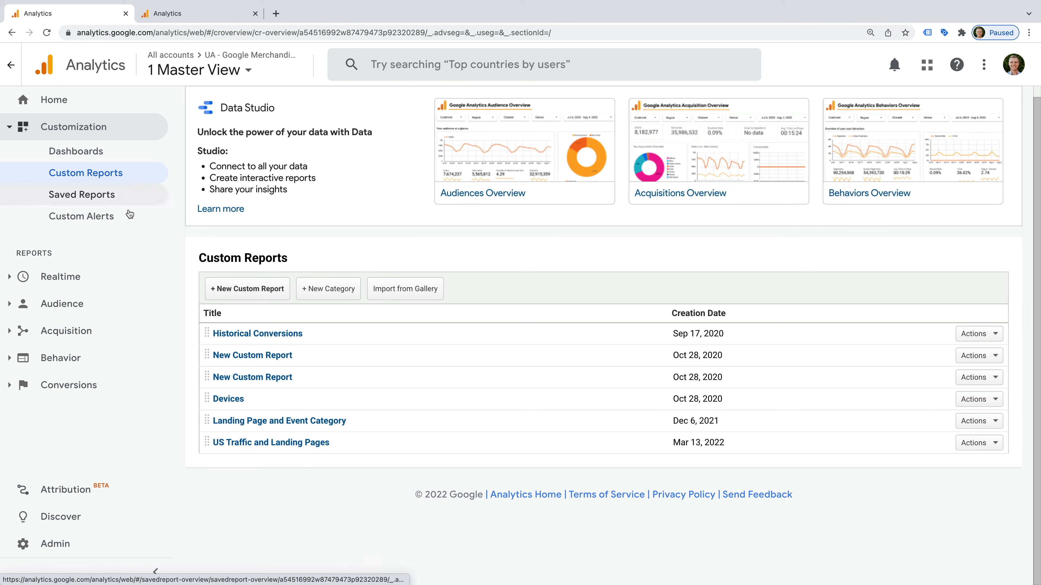
left_click(307, 444)
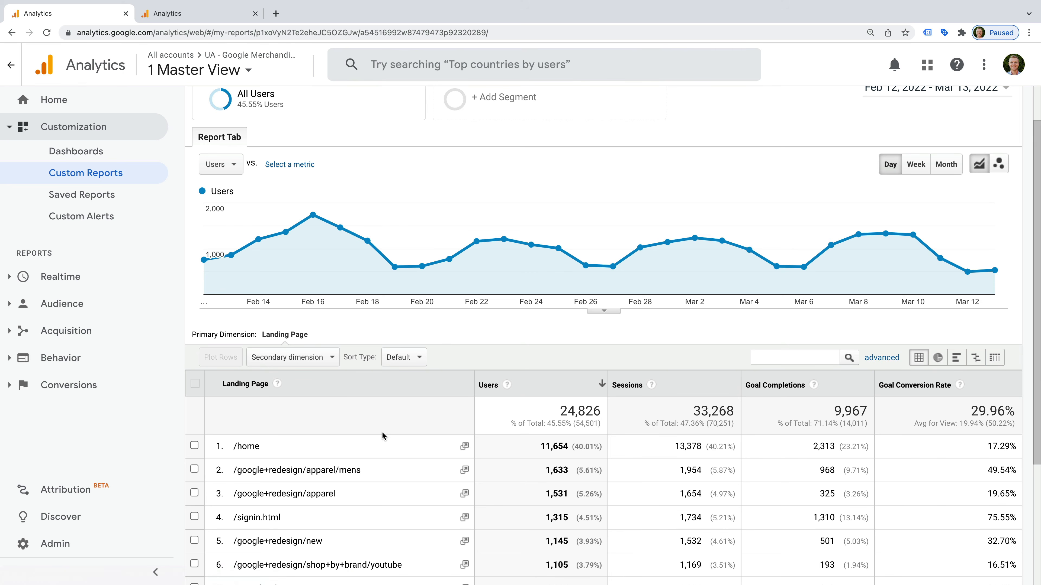
scroll(383, 428, "down", 3)
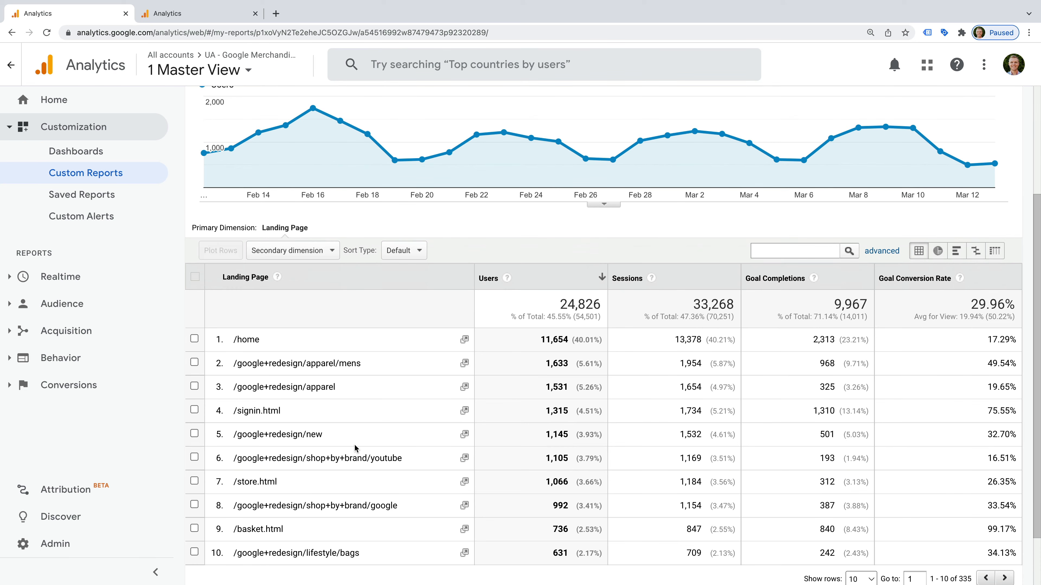
scroll(357, 437, "up", 4)
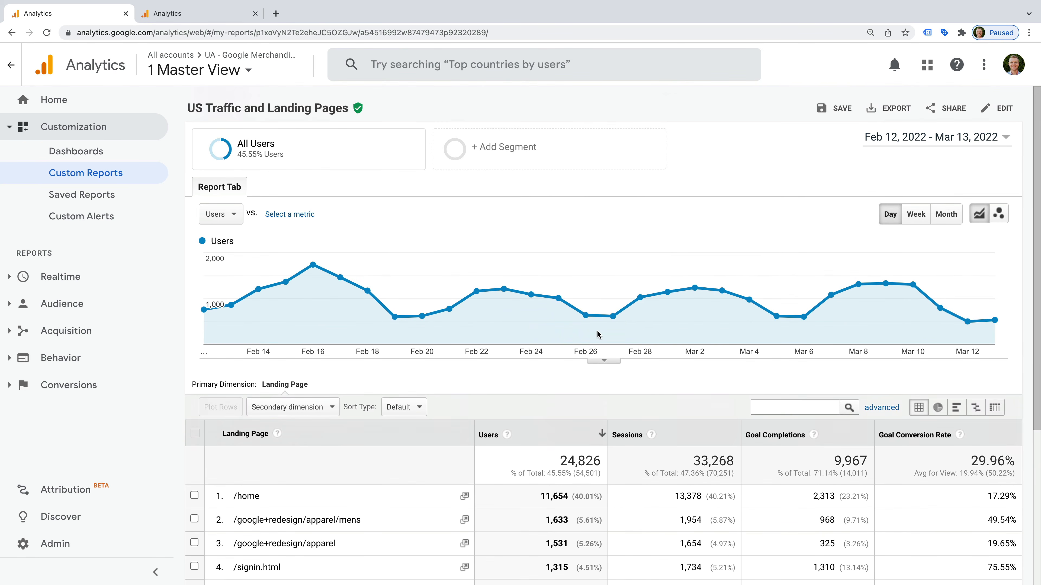
left_click(1004, 109)
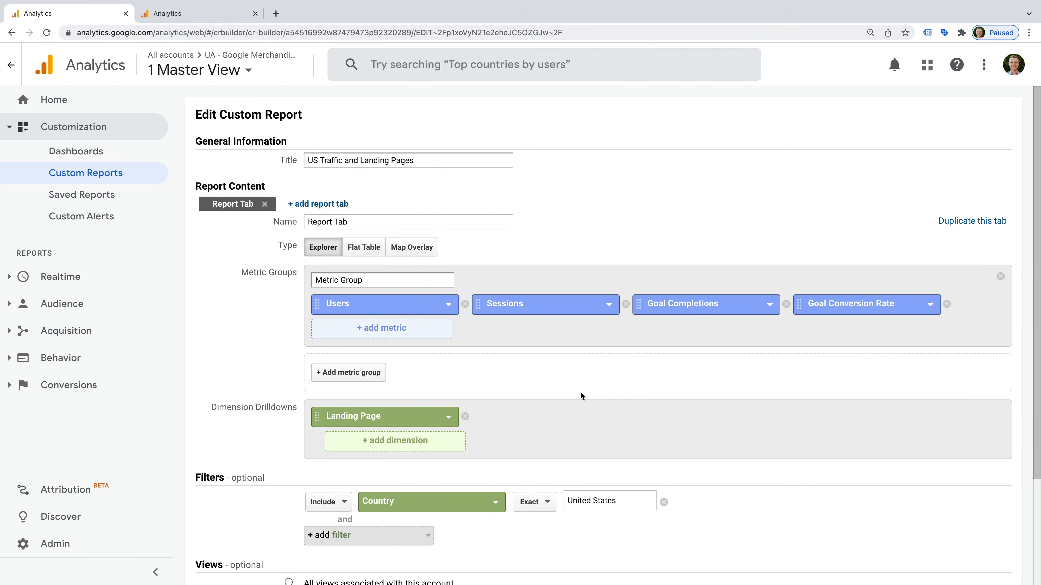
Step: Open a new filter's dimension list and browse the Acquisition, Advertising and Behavior categories
scroll(580, 392, "down", 3)
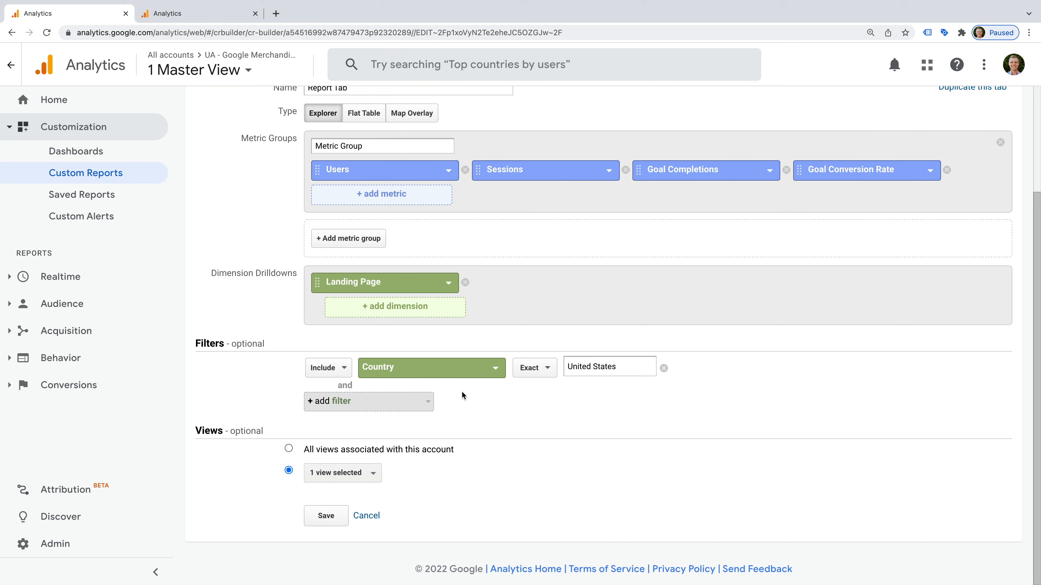
left_click(367, 397)
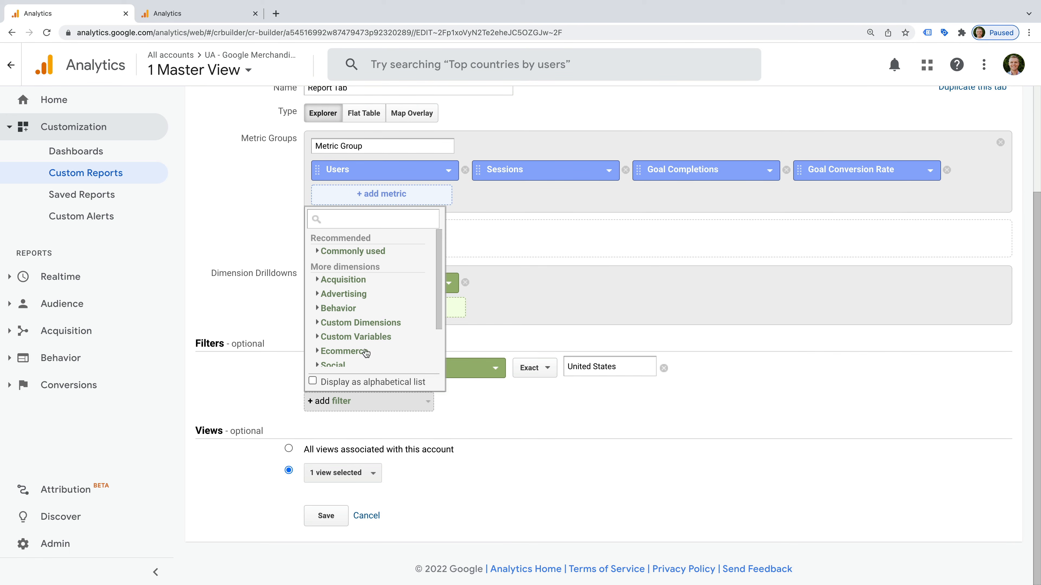
left_click(356, 280)
left_click(356, 281)
left_click(355, 294)
left_click(356, 294)
left_click(352, 310)
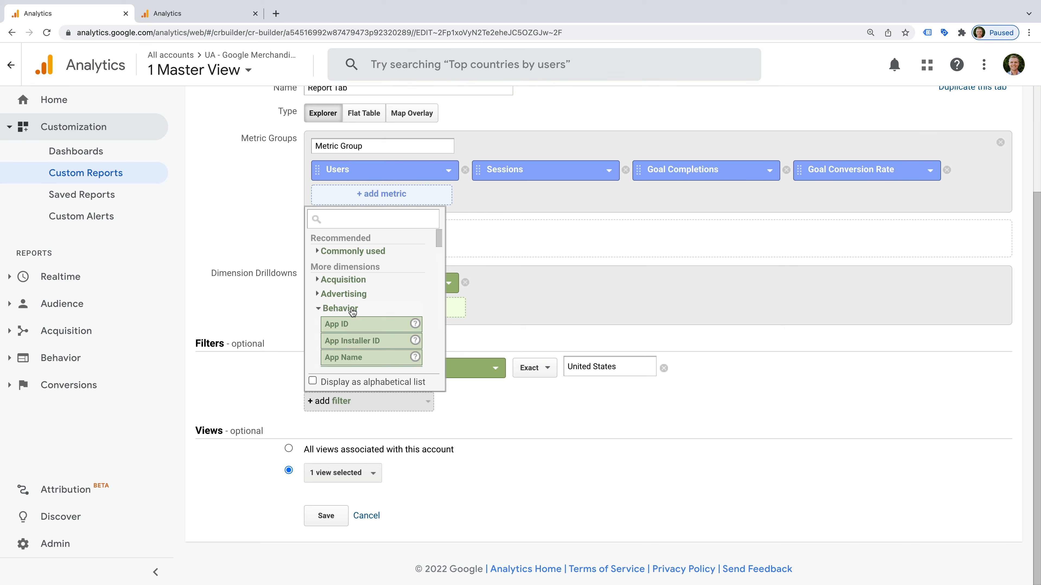
left_click(352, 310)
scroll(353, 315, "down", 2)
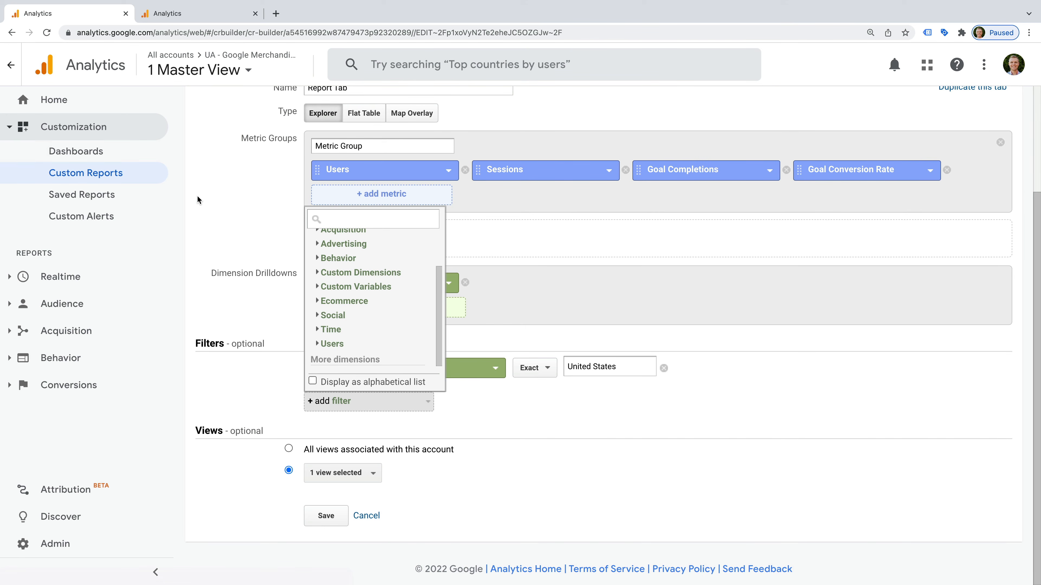
left_click(83, 303)
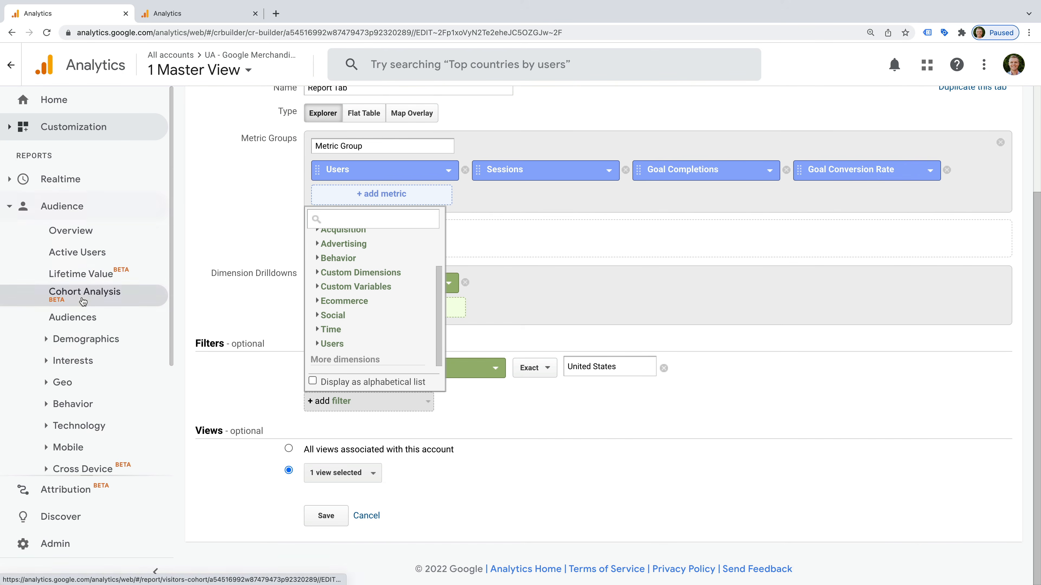
Step: Open the Audience > Geo > Location report
left_click(69, 382)
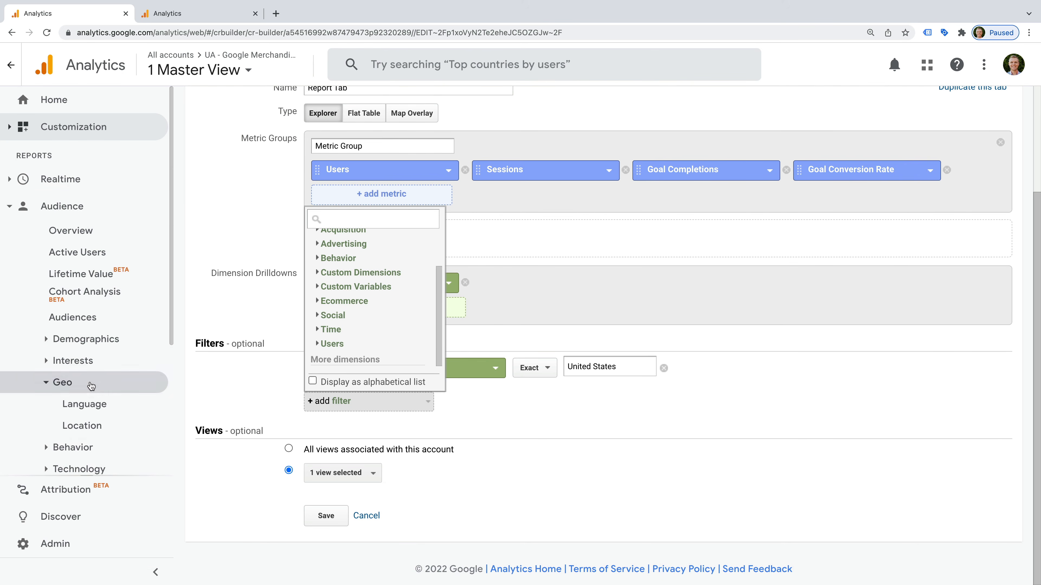
left_click(82, 426)
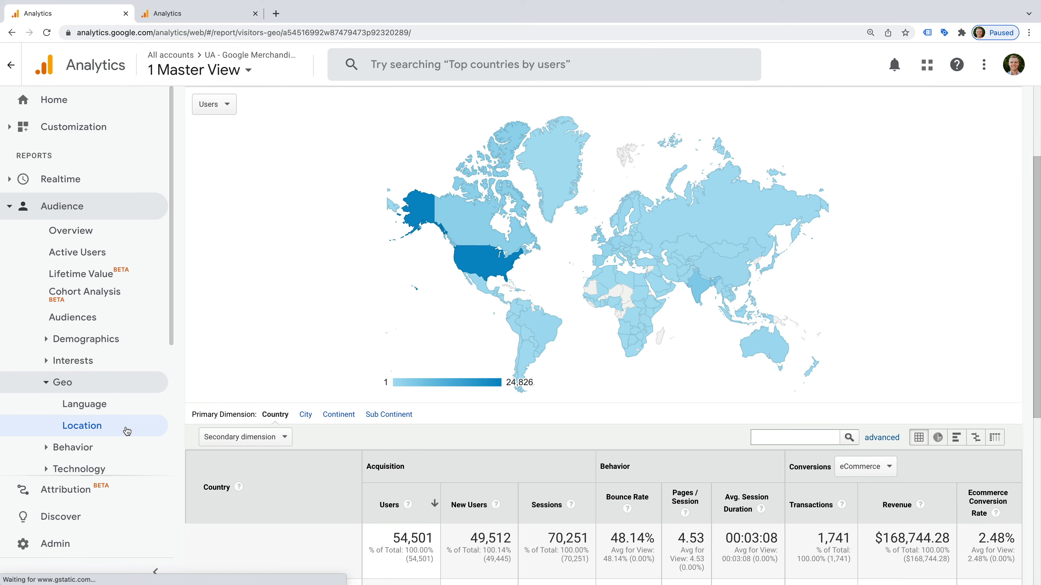
scroll(277, 308, "up", 3)
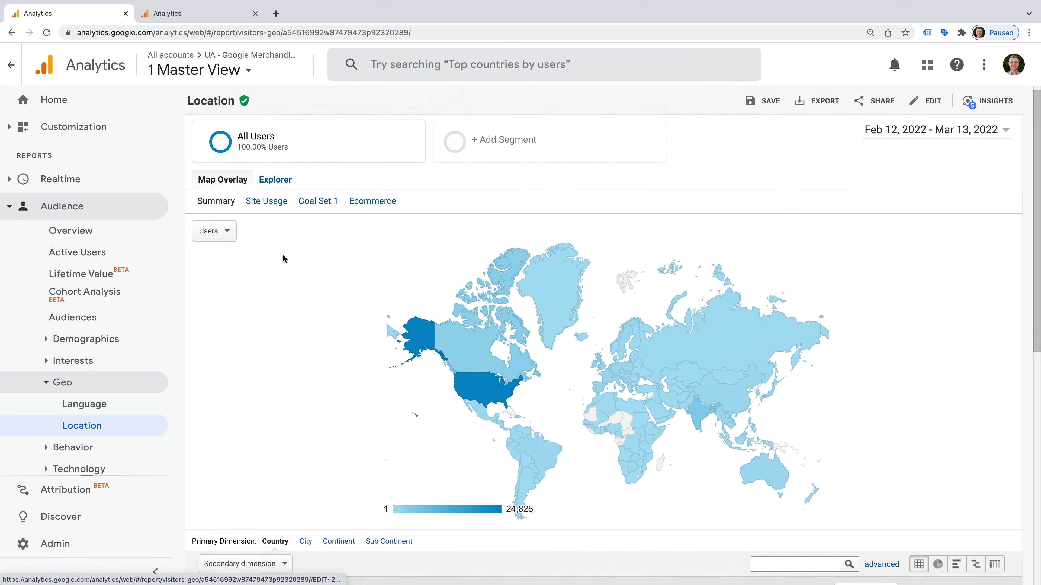
Step: Replace the All Users segment with the system Mobile Traffic segment
left_click(209, 154)
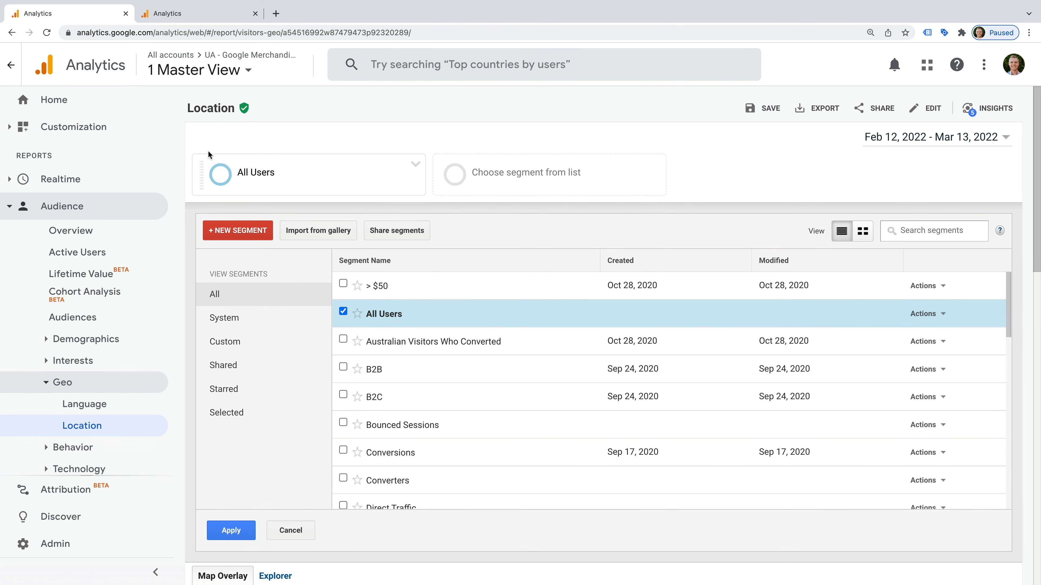
left_click(343, 312)
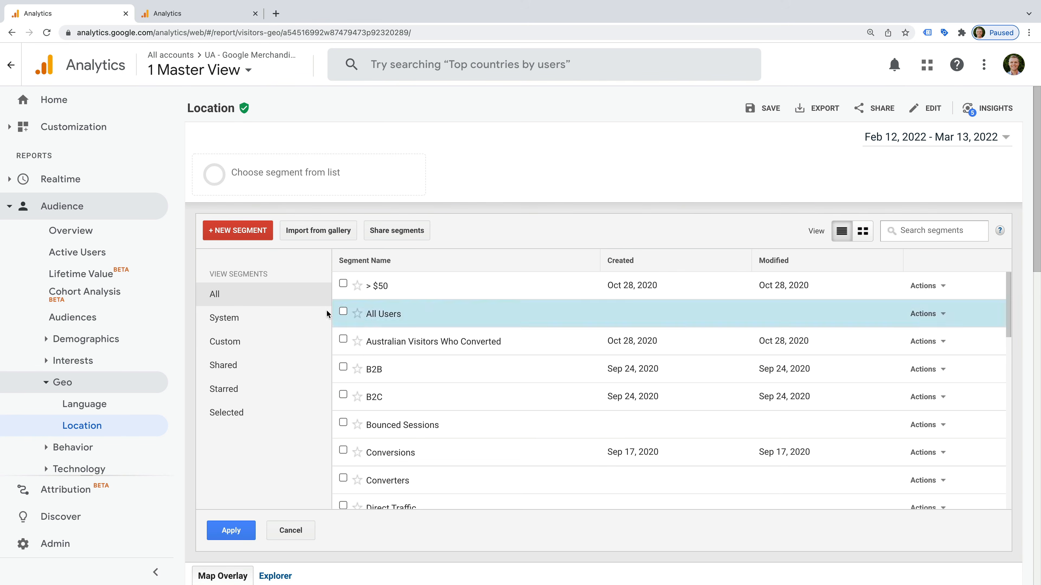
left_click(254, 323)
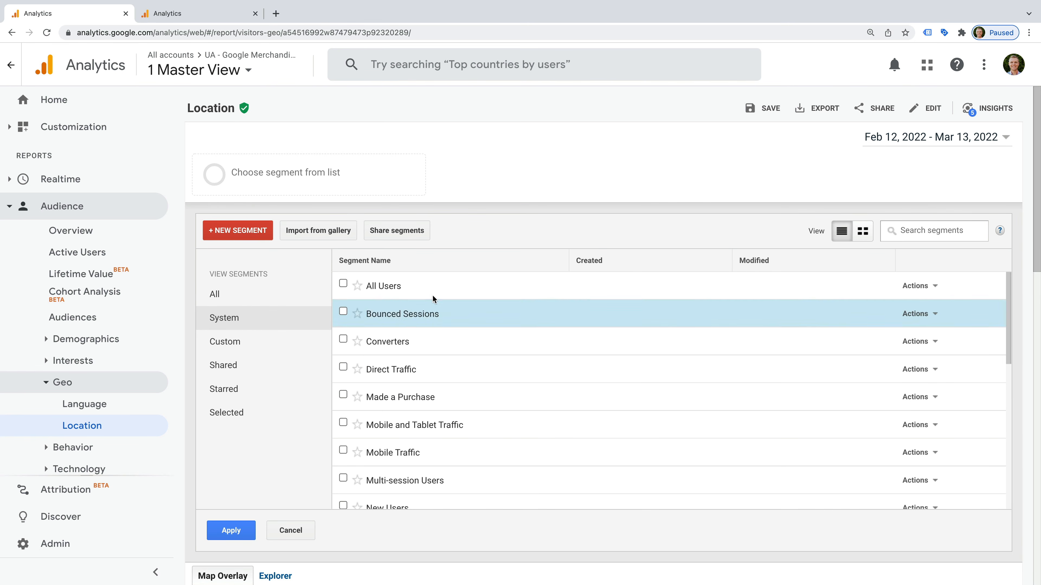
scroll(438, 365, "down", 2)
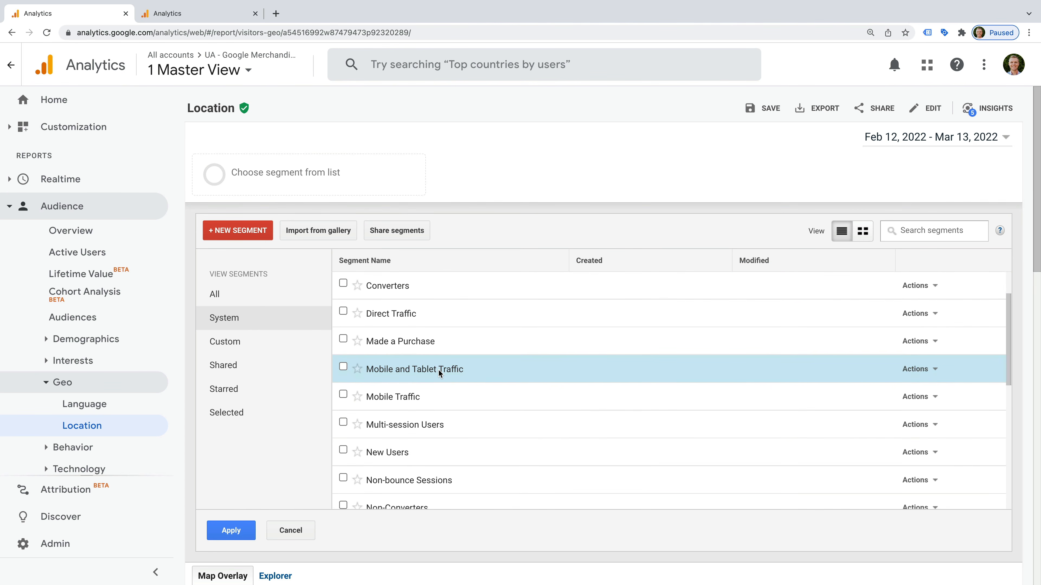
left_click(343, 395)
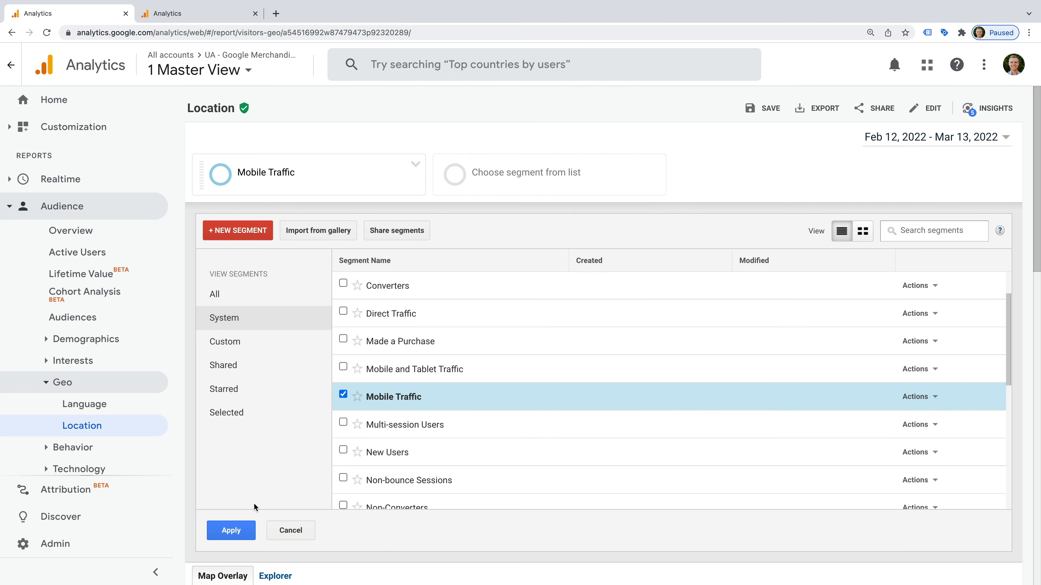
left_click(232, 531)
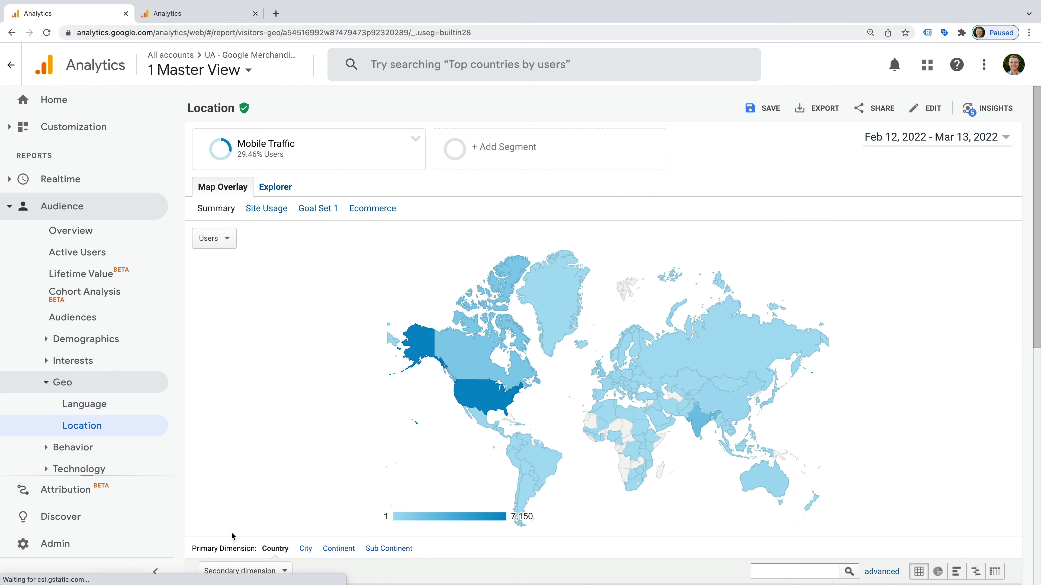
mouse_move(412, 363)
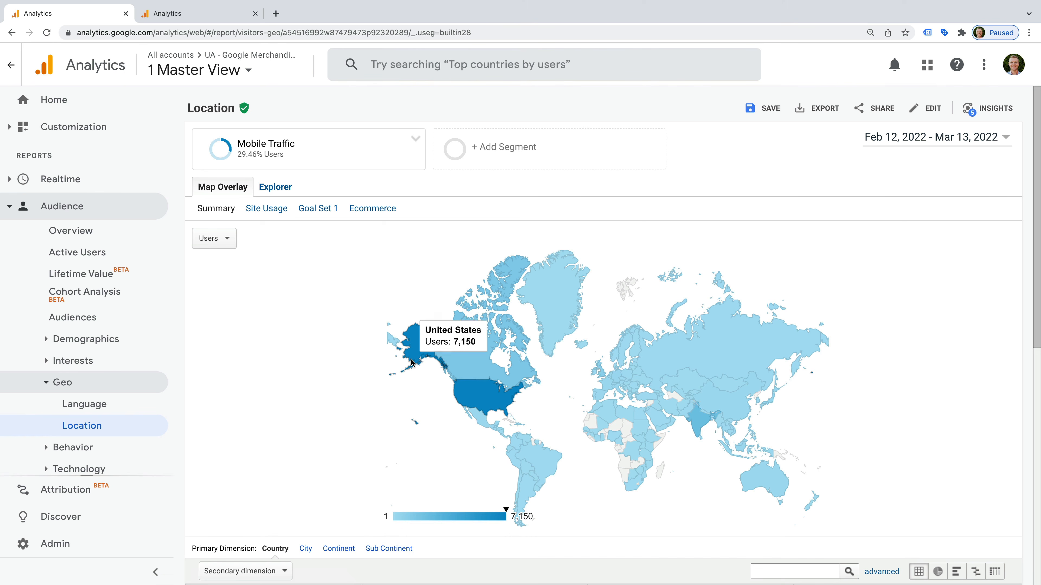
scroll(411, 363, "down", 8)
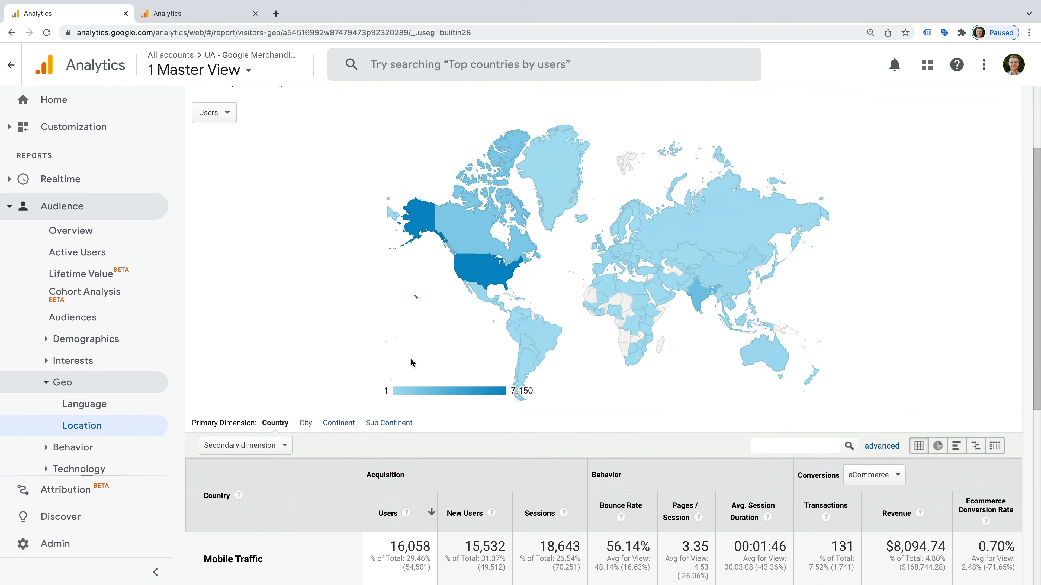
scroll(412, 363, "down", 1)
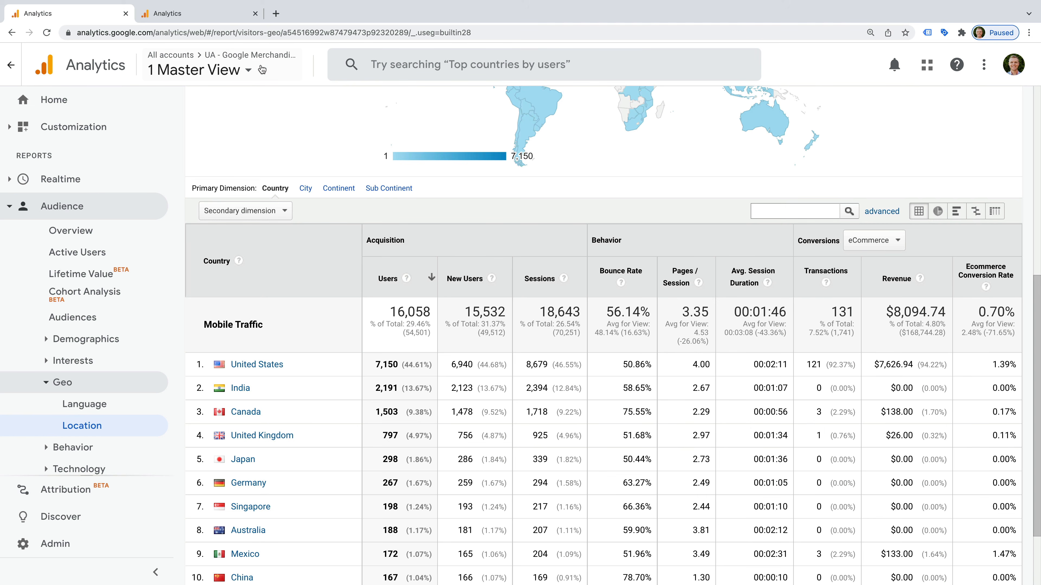
Step: Switch to the other Analytics tab and open Admin for the Loves Data | UA Demo property
left_click(225, 18)
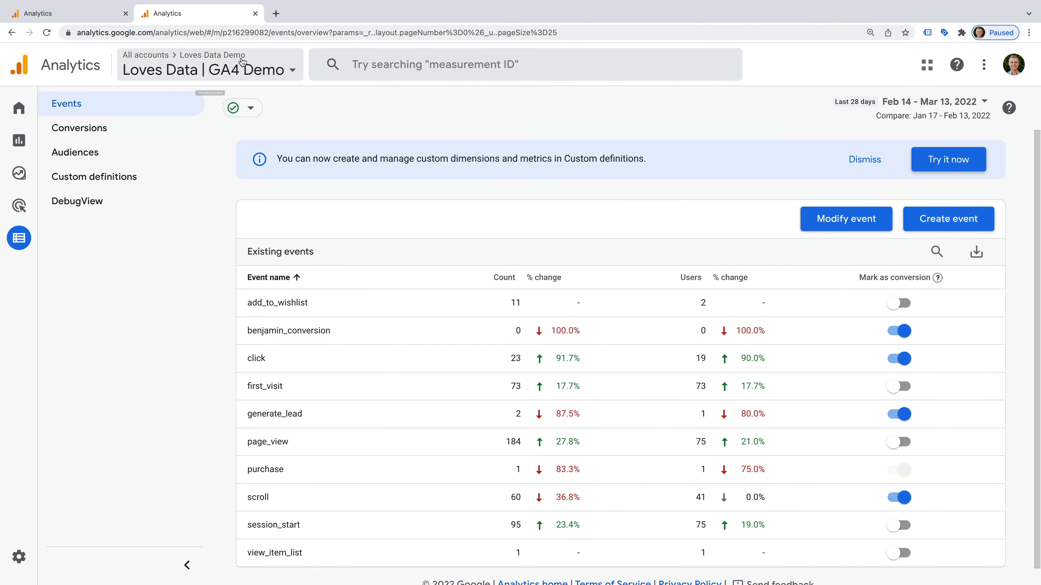
left_click(19, 557)
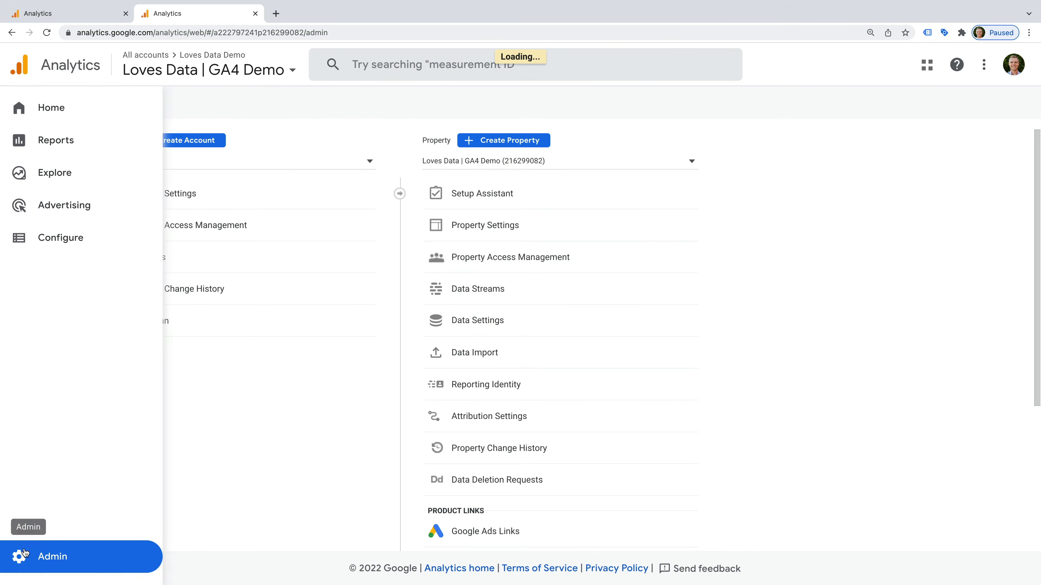
left_click(519, 162)
left_click(512, 220)
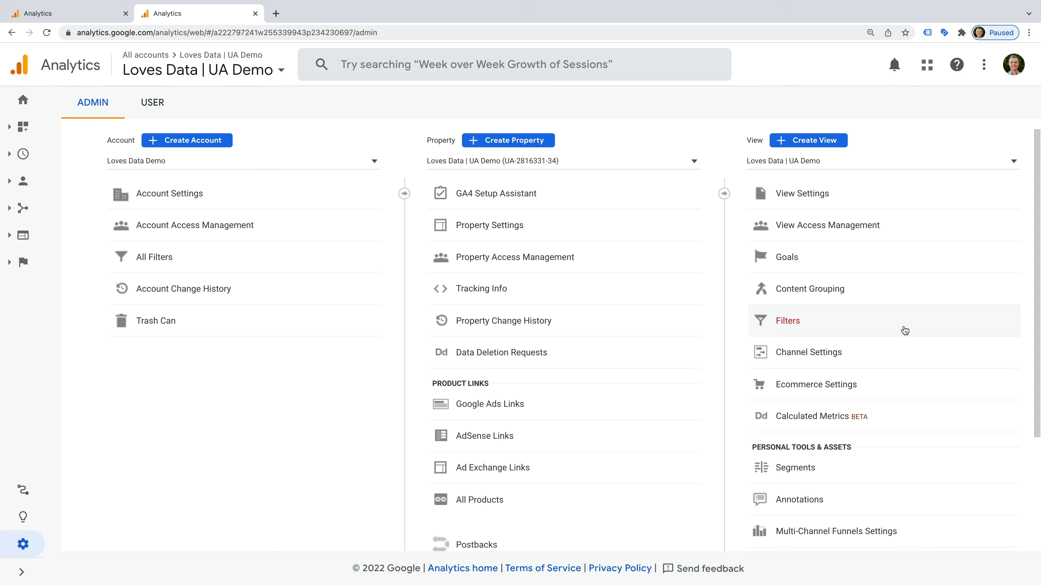
Step: Start a new Custom filter in the UA Demo view's Filters
left_click(812, 327)
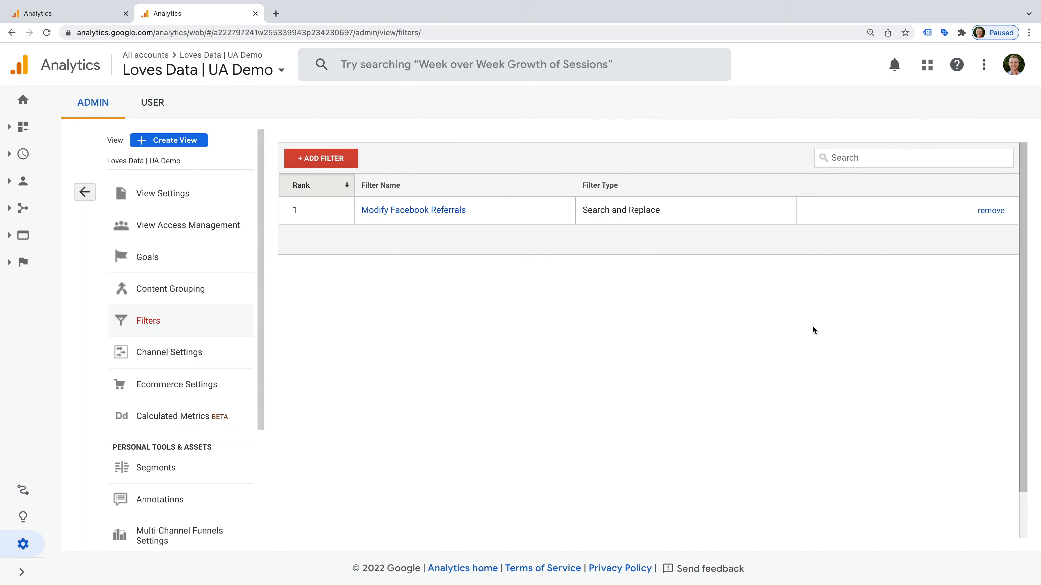
left_click(349, 163)
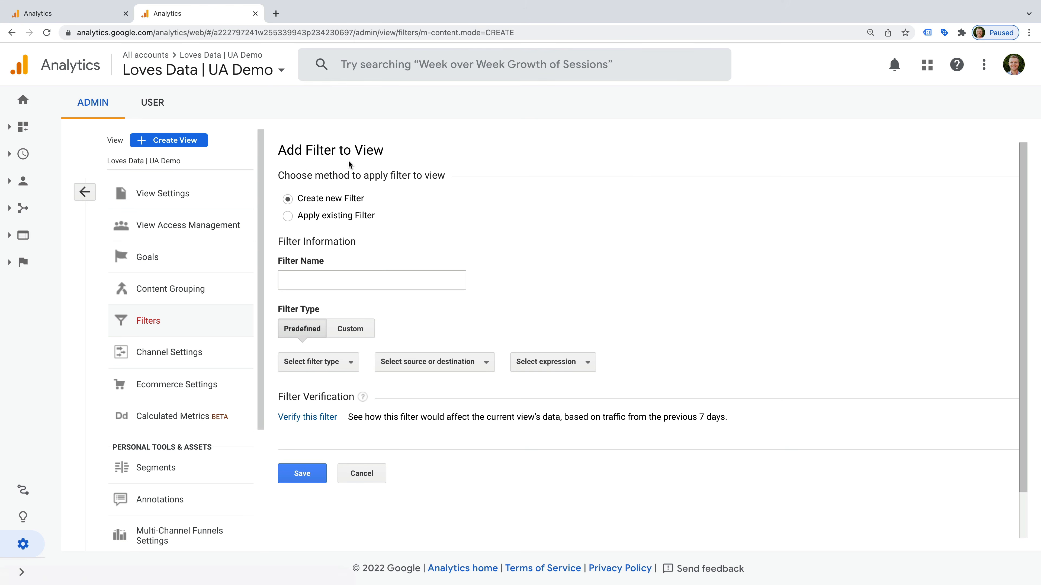
left_click(356, 337)
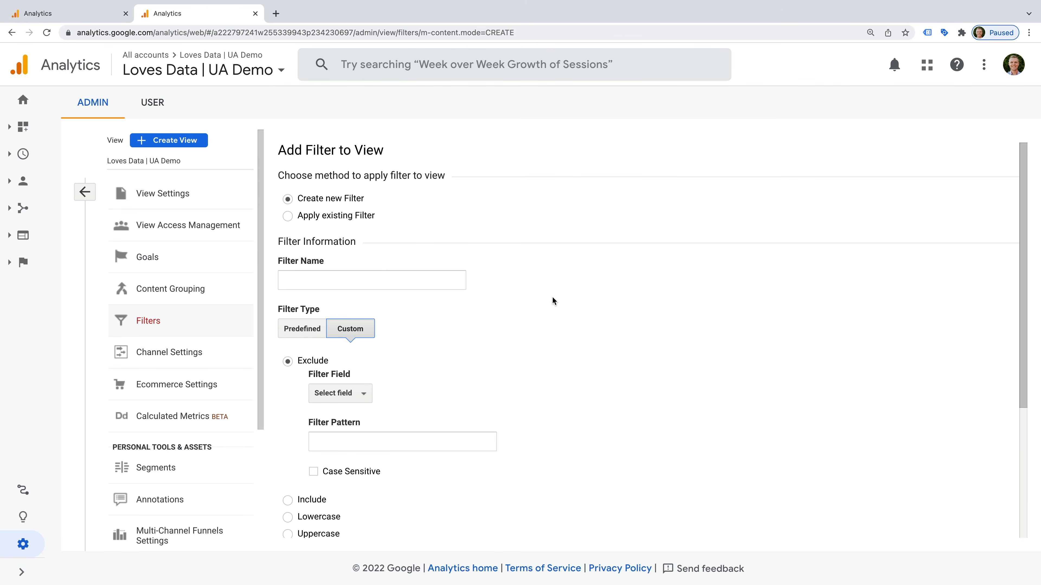
scroll(554, 295, "down", 3)
Step: Open the Filter Field dropdown and scroll through the available fields
left_click(362, 273)
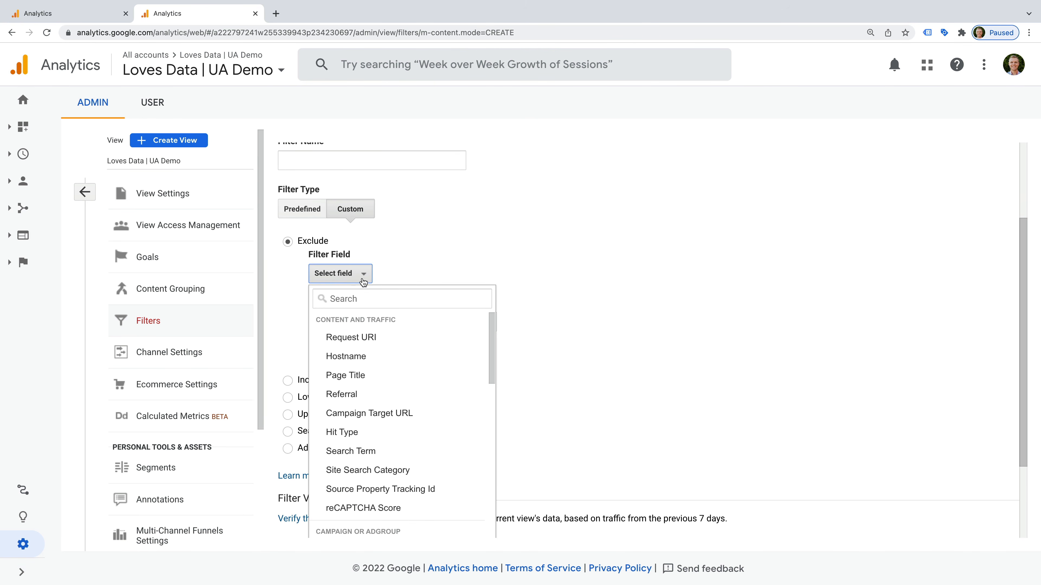
scroll(437, 358, "down", 3)
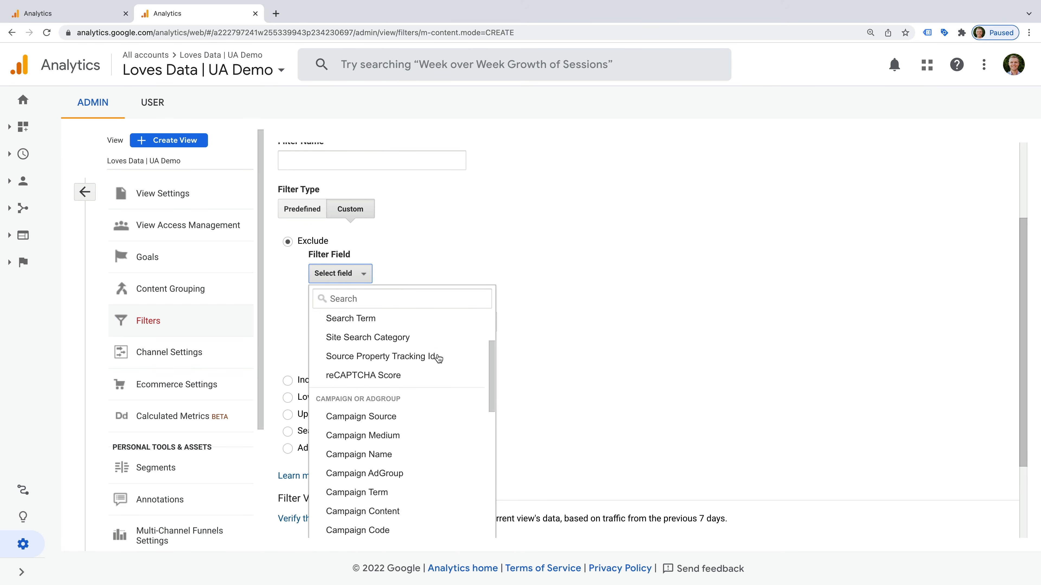
scroll(438, 358, "down", 5)
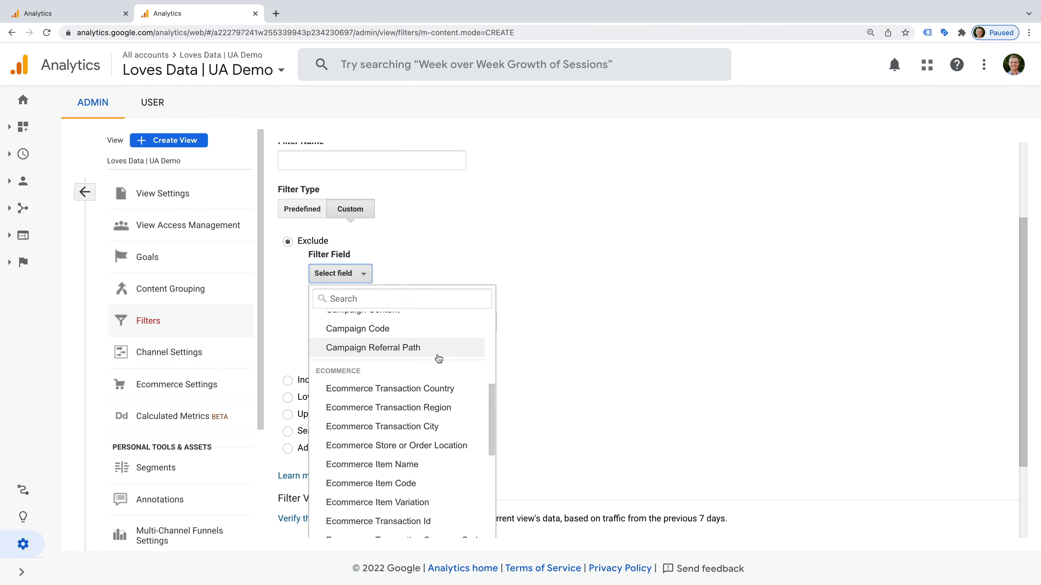
scroll(438, 359, "down", 7)
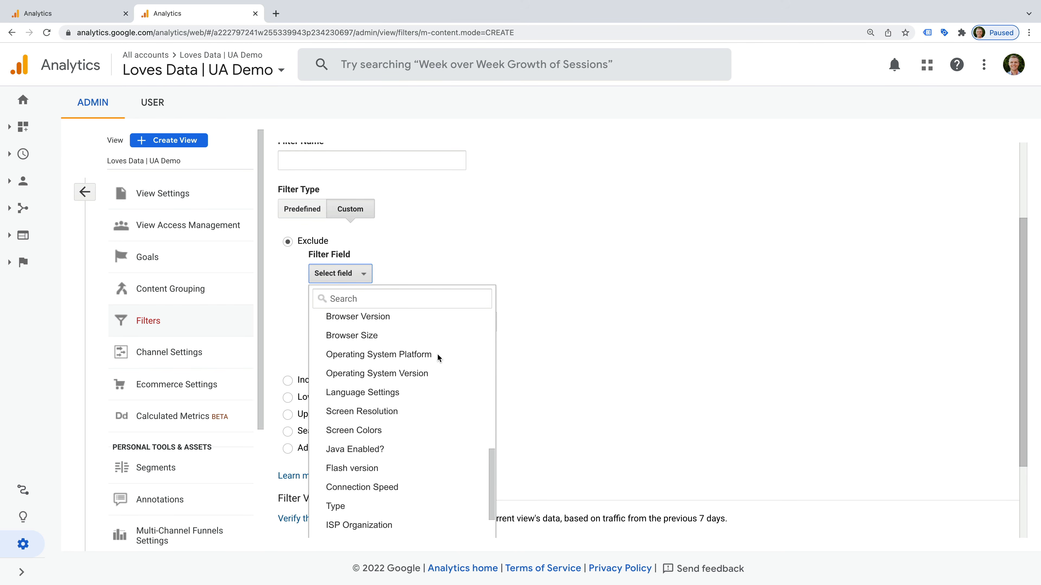
scroll(437, 355, "down", 7)
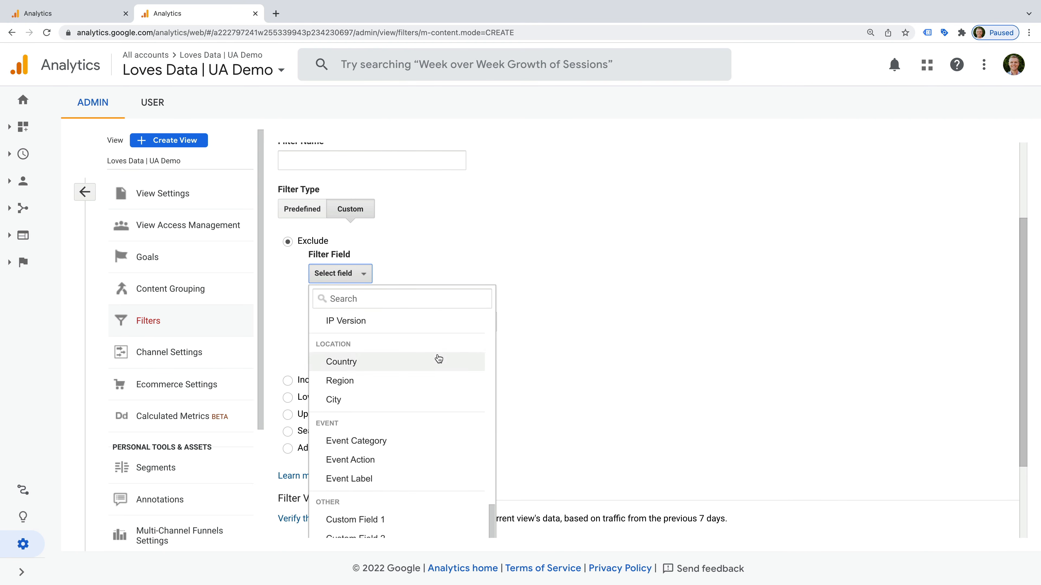
scroll(438, 359, "down", 5)
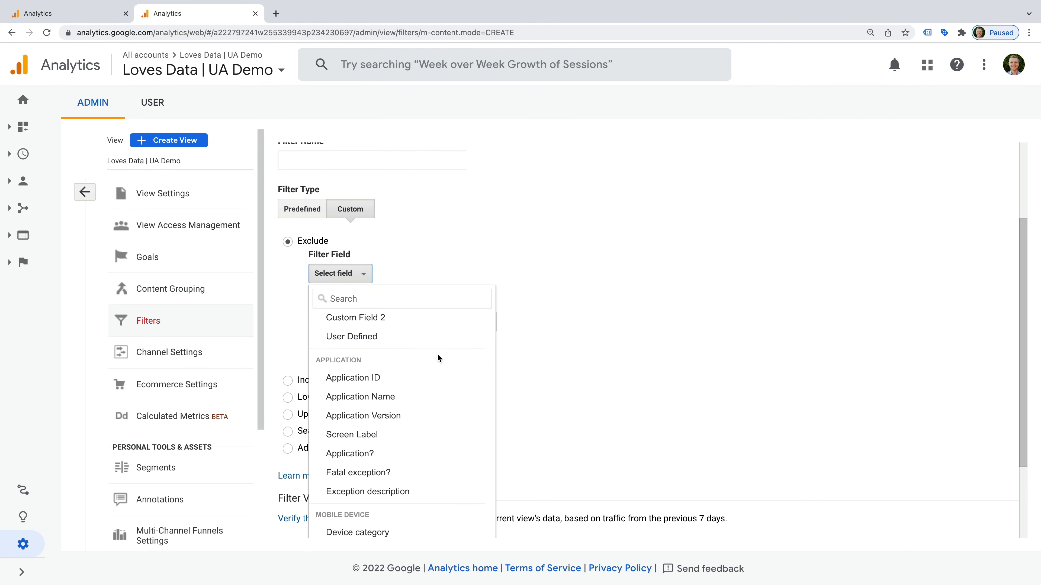
scroll(438, 354, "down", 3)
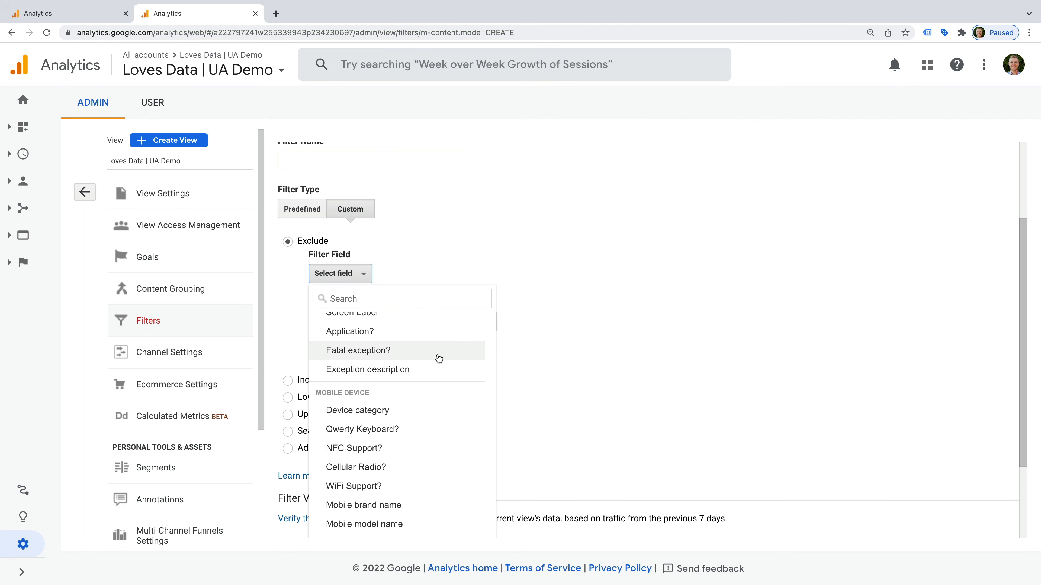
scroll(439, 359, "up", 12)
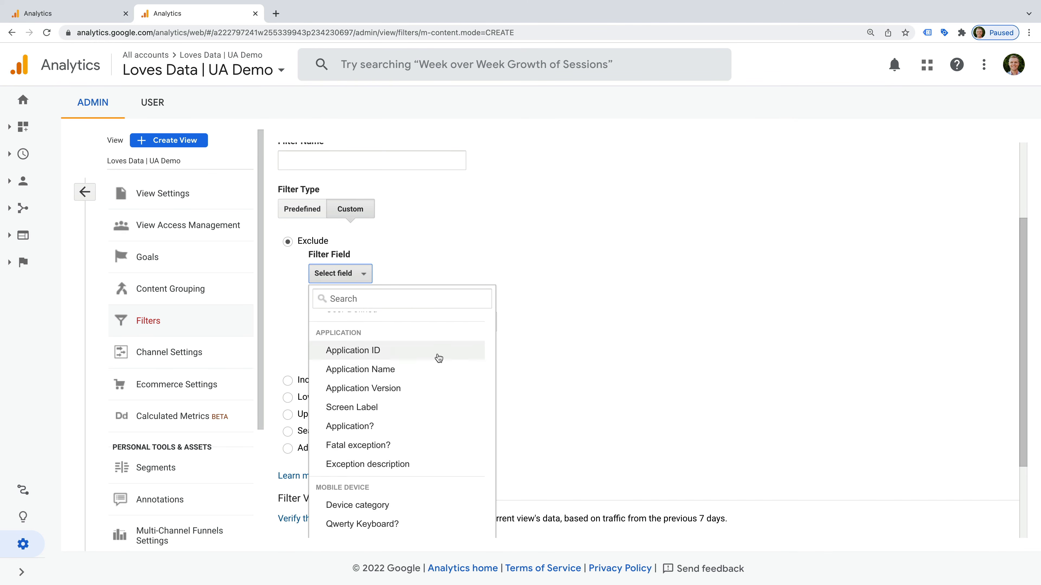
scroll(438, 358, "up", 10)
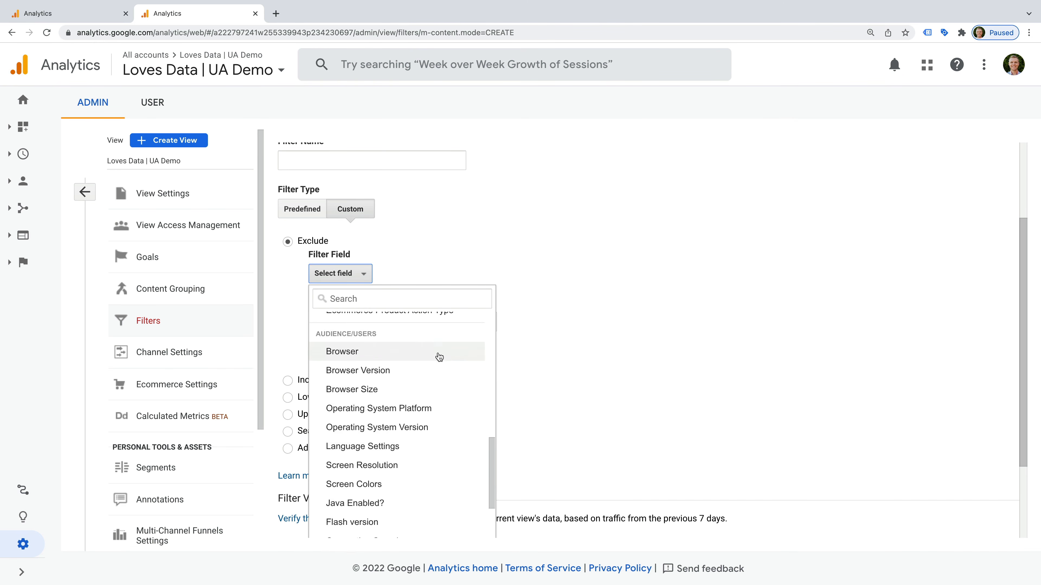
scroll(438, 352, "up", 2)
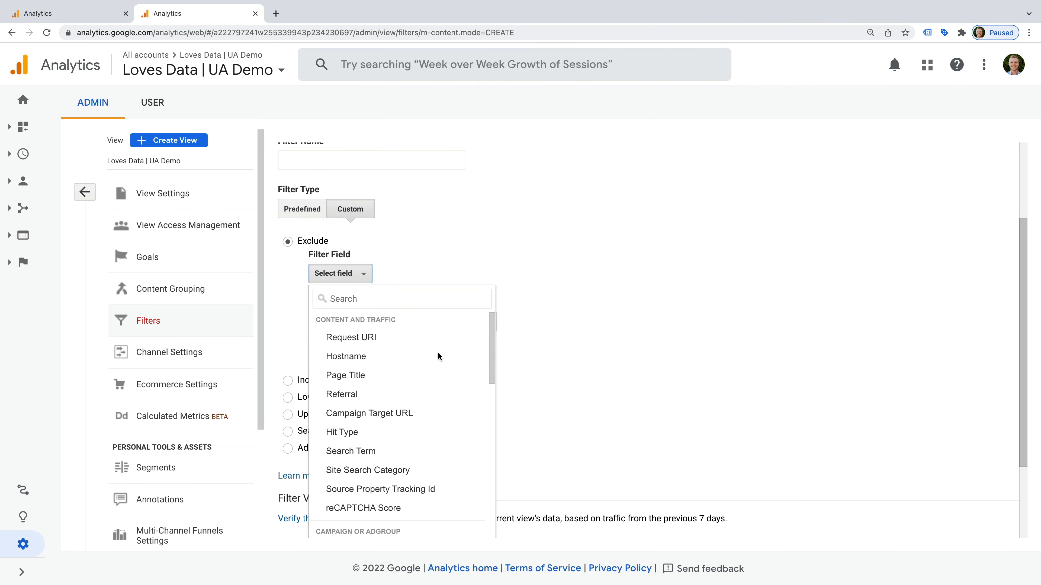